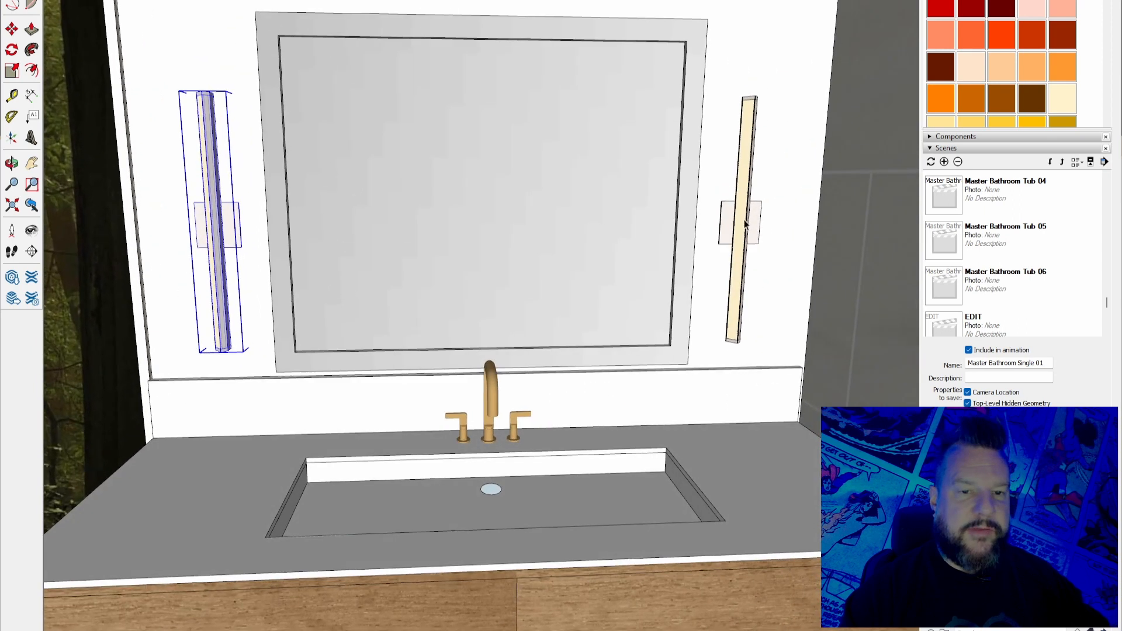
{"action": "left_click", "coordinate": [747, 263]}
{"action": "left_click", "coordinate": [714, 483]}
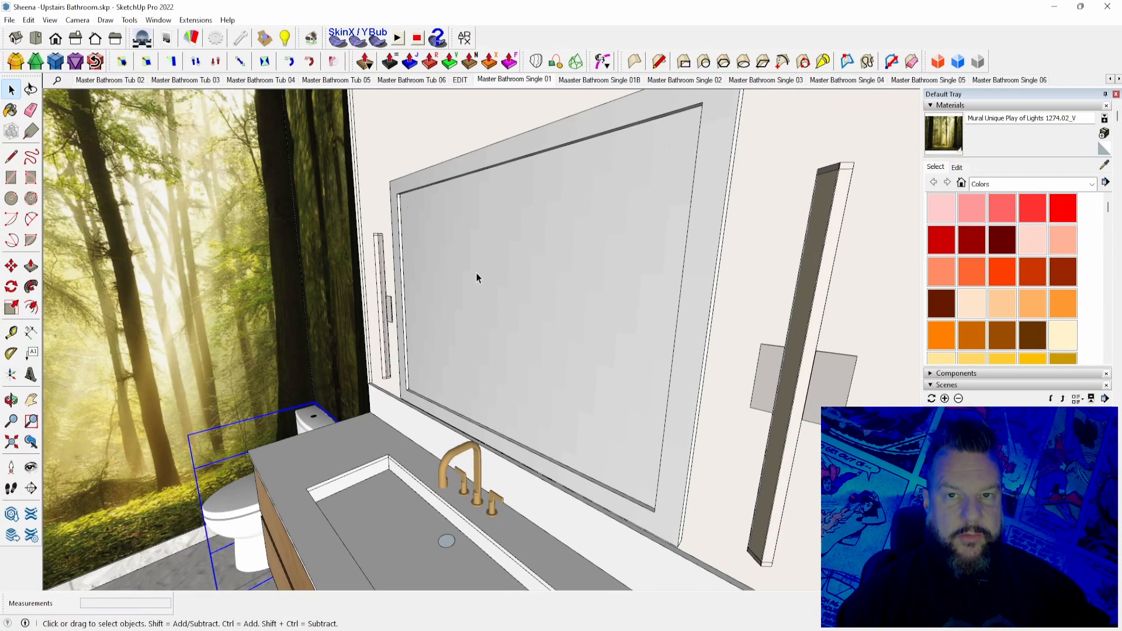
Step: Open the application preferences
{"action": "left_click", "coordinate": [158, 20]}
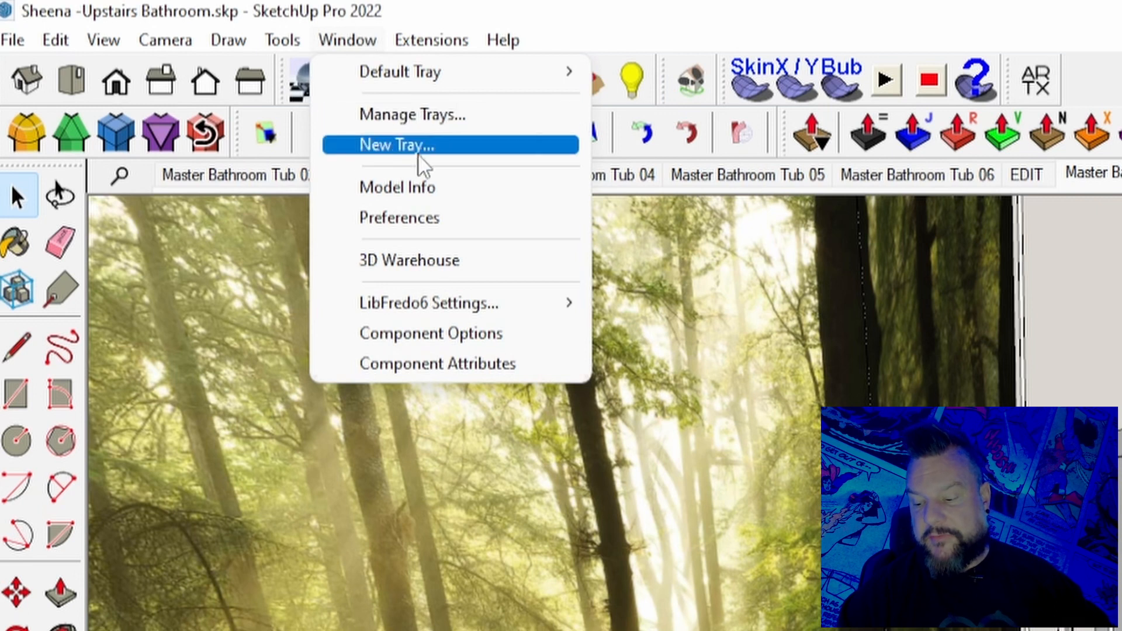
{"action": "left_click", "coordinate": [424, 217]}
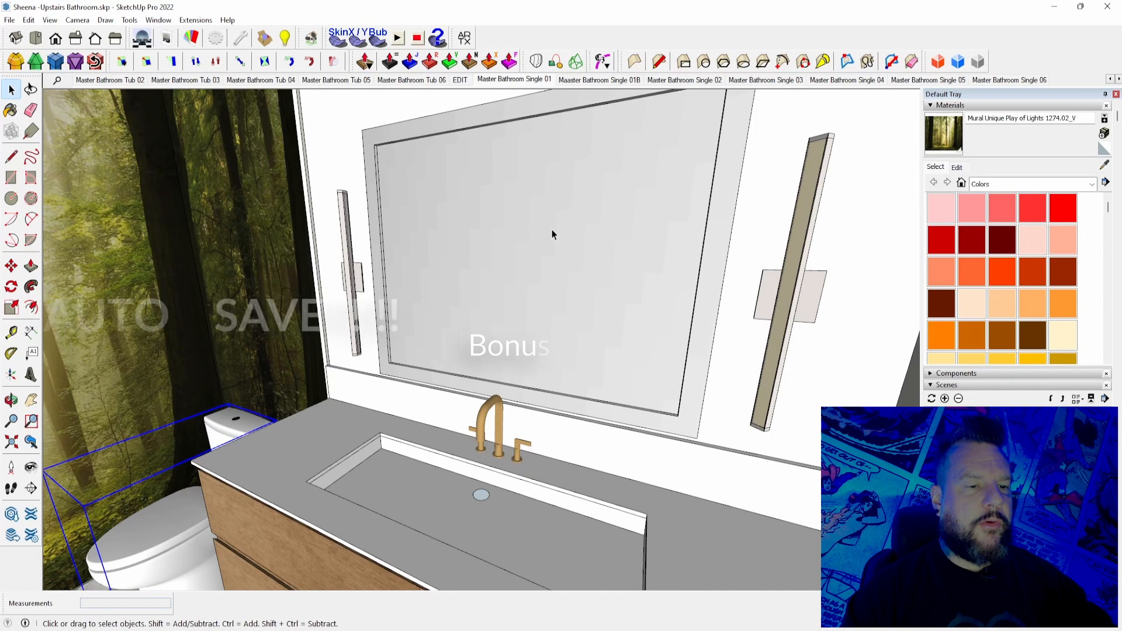
Step: Select all connected faces and edges of the mirror above the vanity and make them a group
{"action": "left_click", "coordinate": [553, 232]}
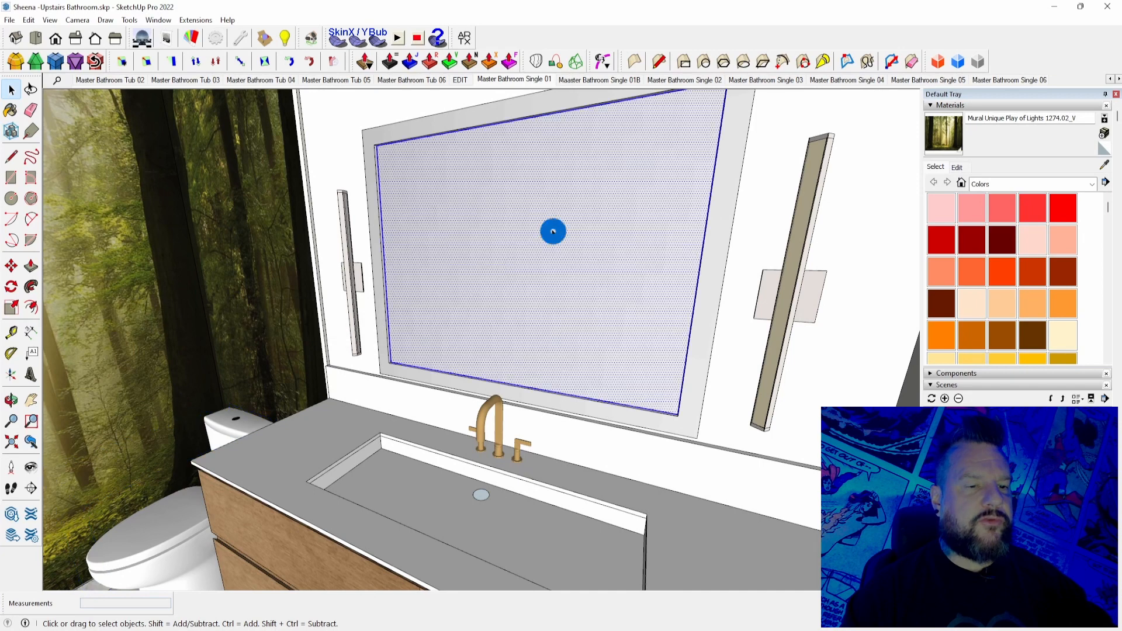
{"action": "left_click", "coordinate": [28, 20]}
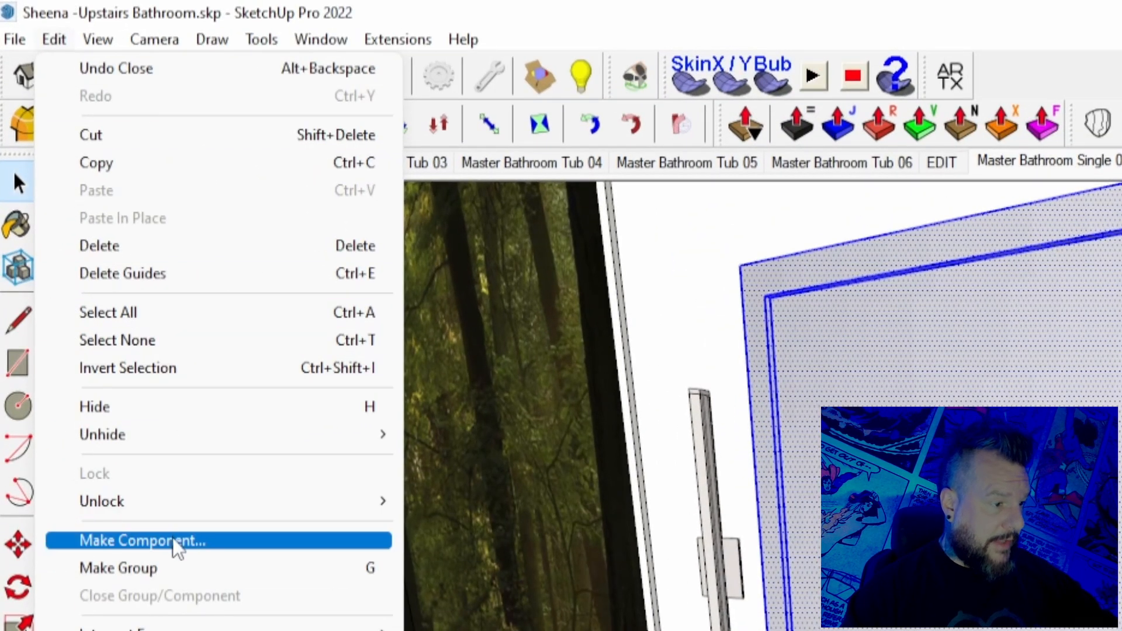
{"action": "left_click", "coordinate": [118, 568]}
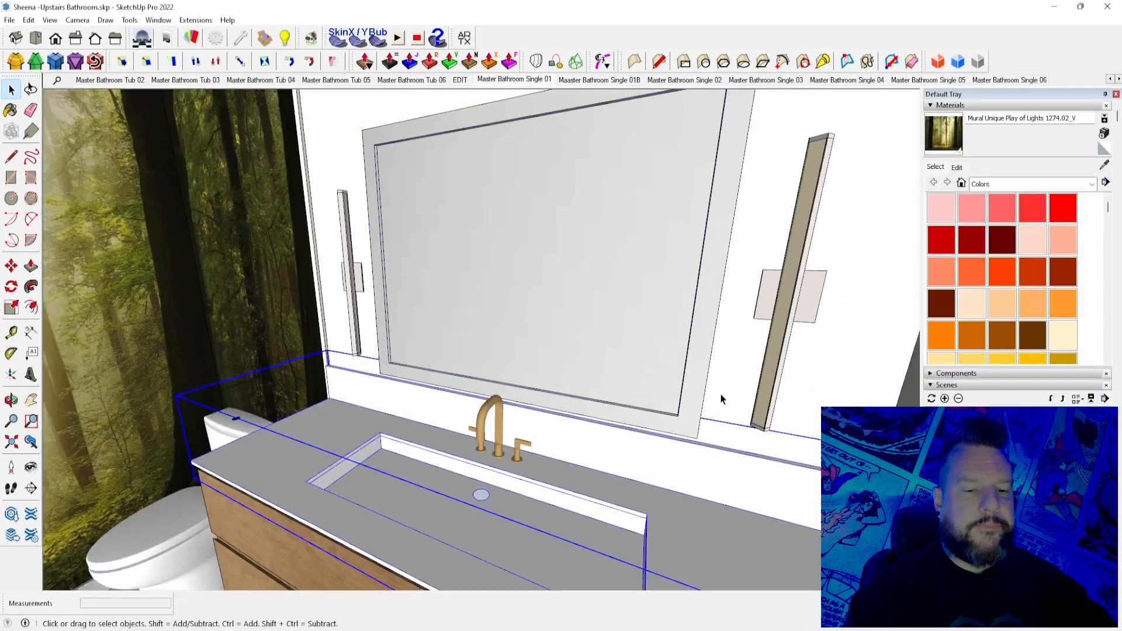
Step: Select the grouped mirror above the vanity and explode it back into loose geometry
{"action": "left_click", "coordinate": [713, 332]}
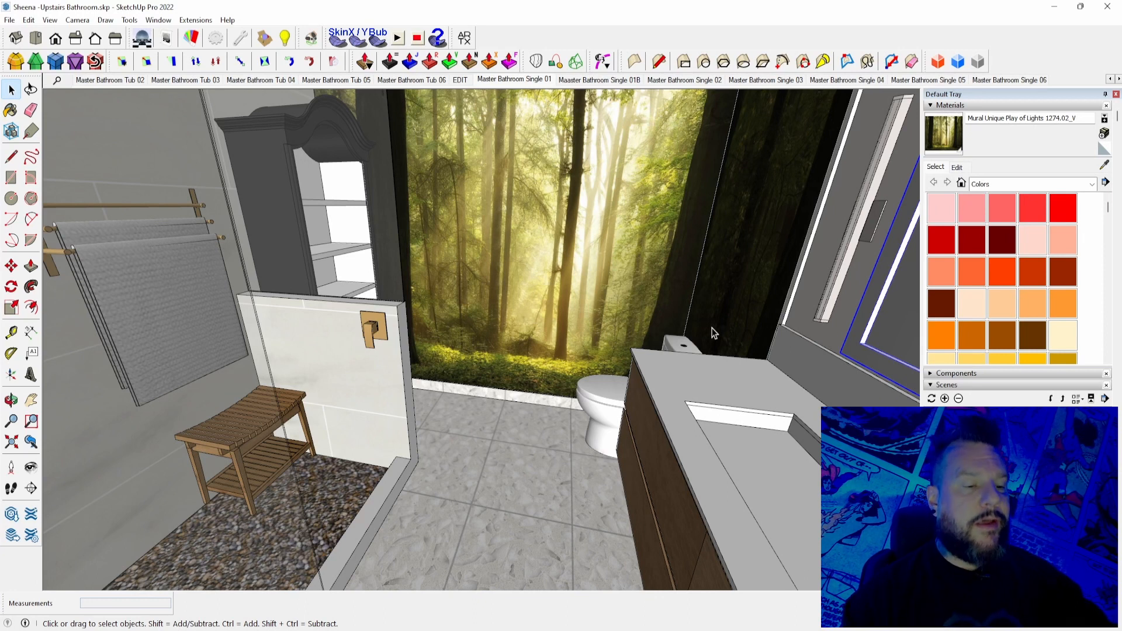
{"action": "middle_click_drag", "start_coordinate": [711, 328], "coordinate": [638, 379]}
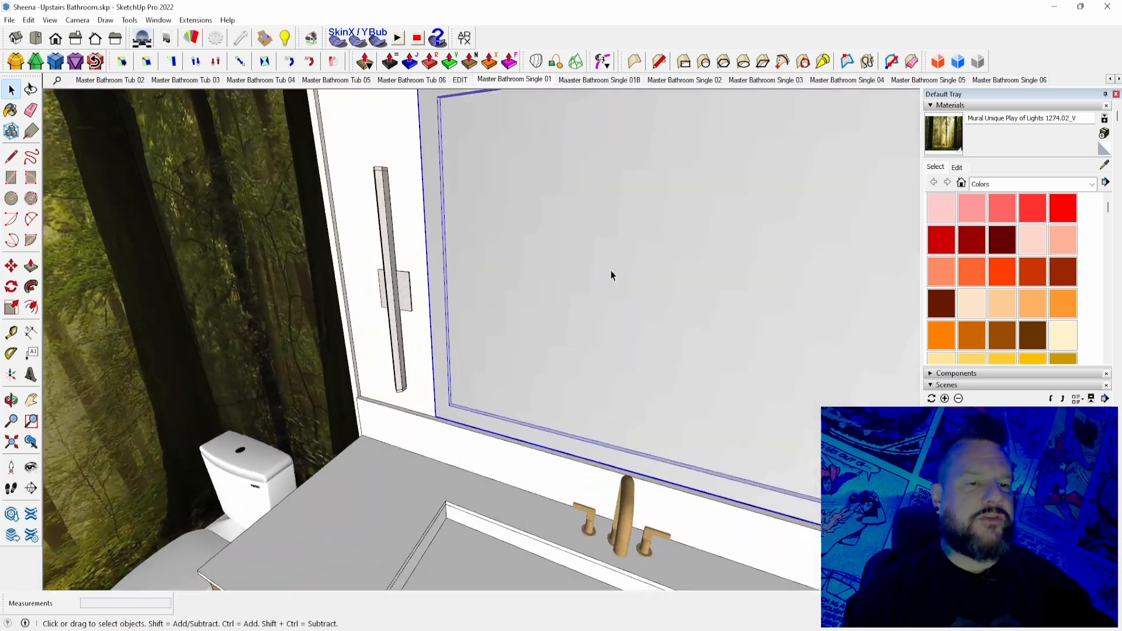
{"action": "right_click", "coordinate": [611, 272]}
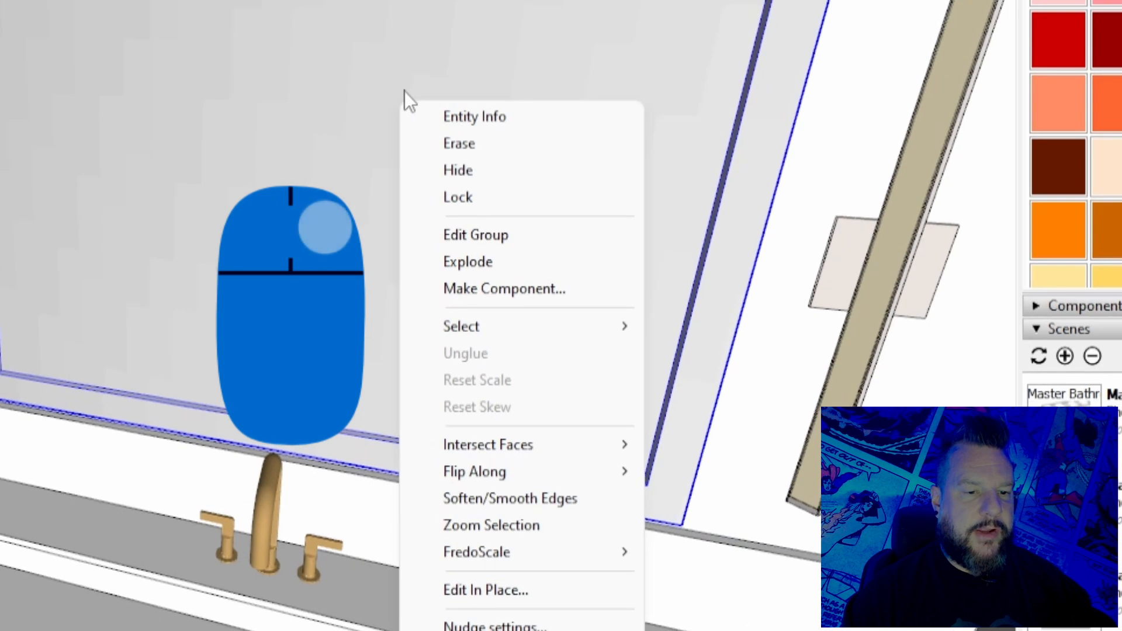
{"action": "left_click", "coordinate": [493, 263]}
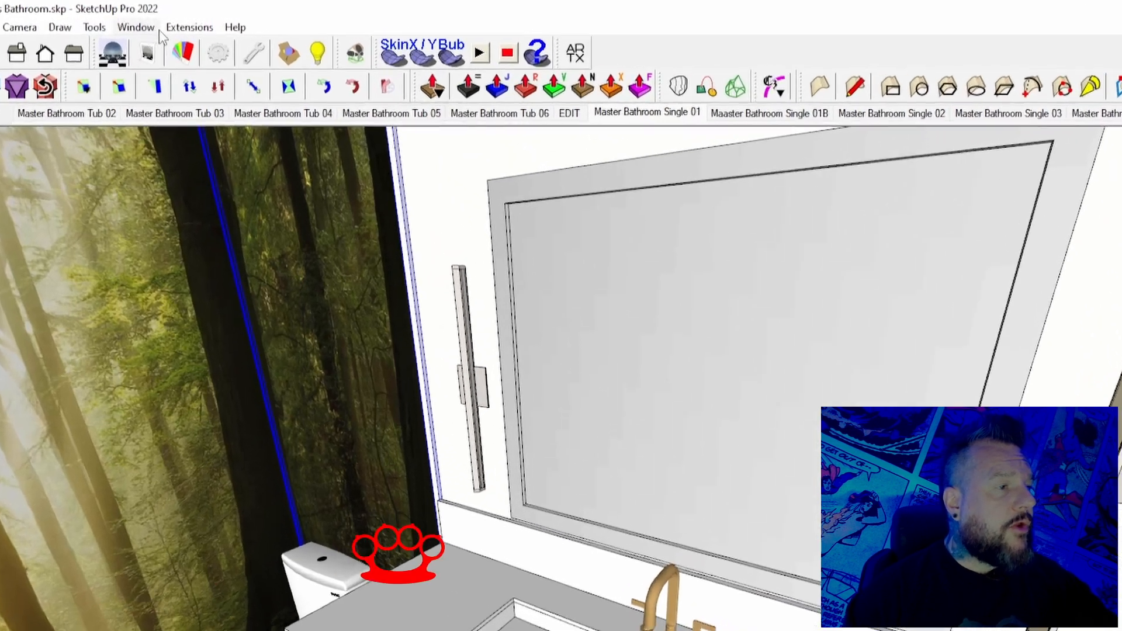
Step: Filter the shortcut preferences by "group" and check the key assigned to Edit/Make Group
{"action": "left_click", "coordinate": [158, 20]}
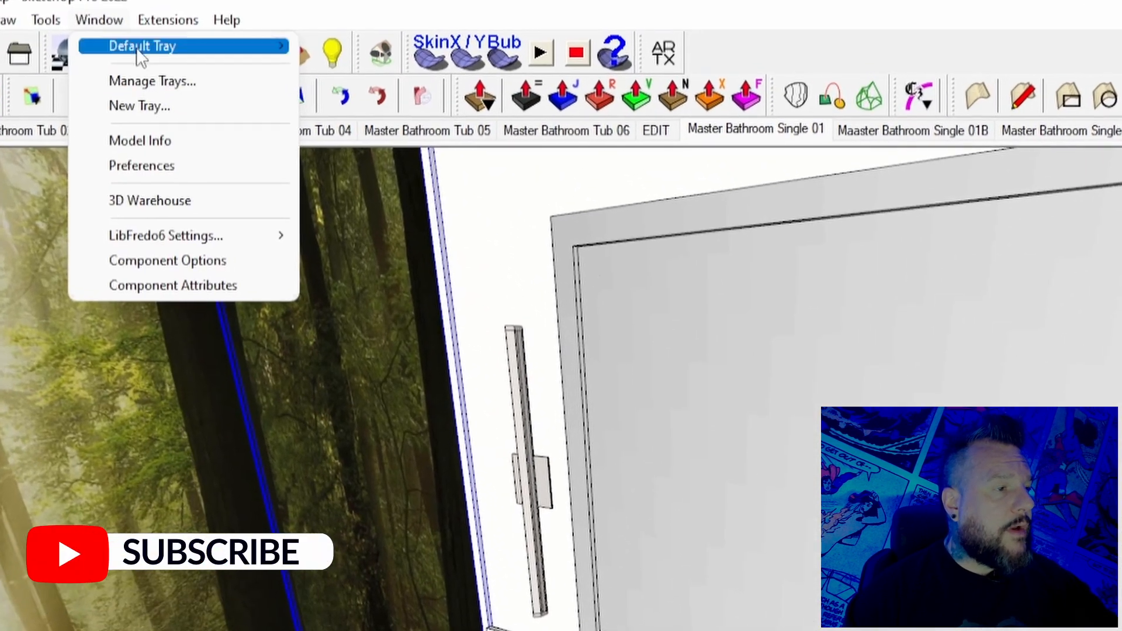
{"action": "left_click", "coordinate": [134, 157]}
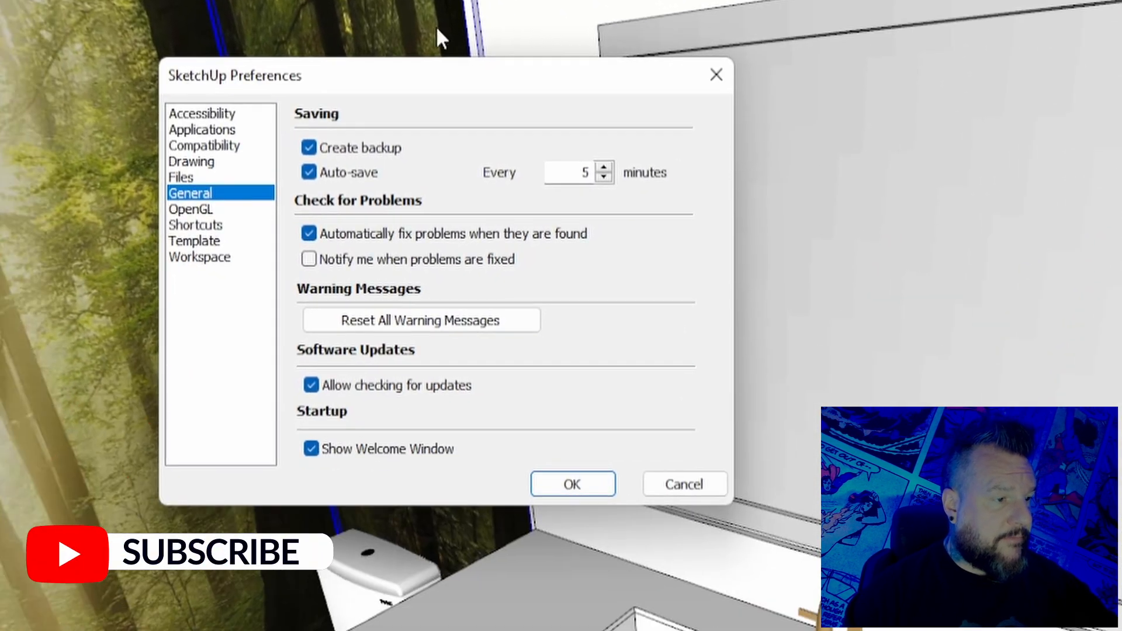
{"action": "left_click", "coordinate": [214, 227]}
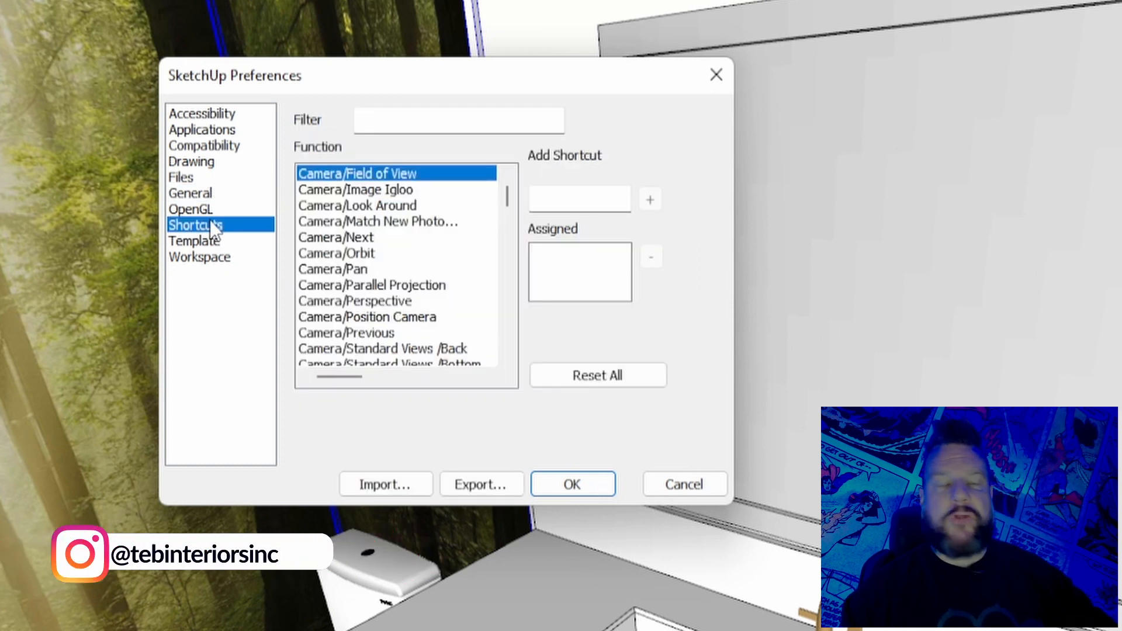
{"action": "left_click", "coordinate": [381, 111]}
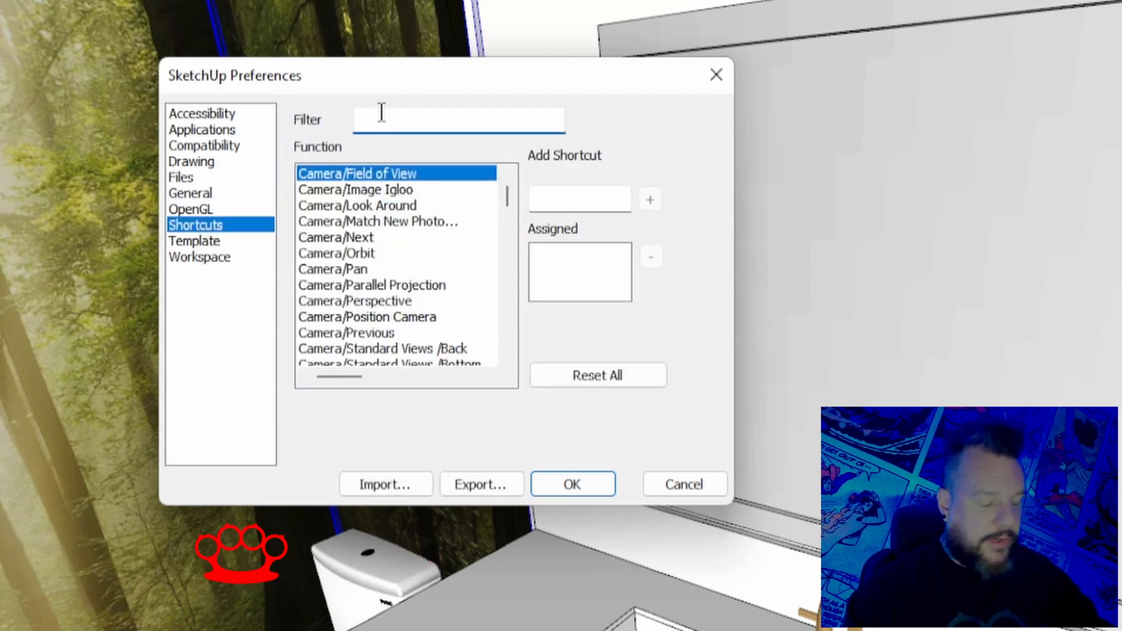
{"action": "type", "text": "group"}
{"action": "left_click", "coordinate": [374, 254]}
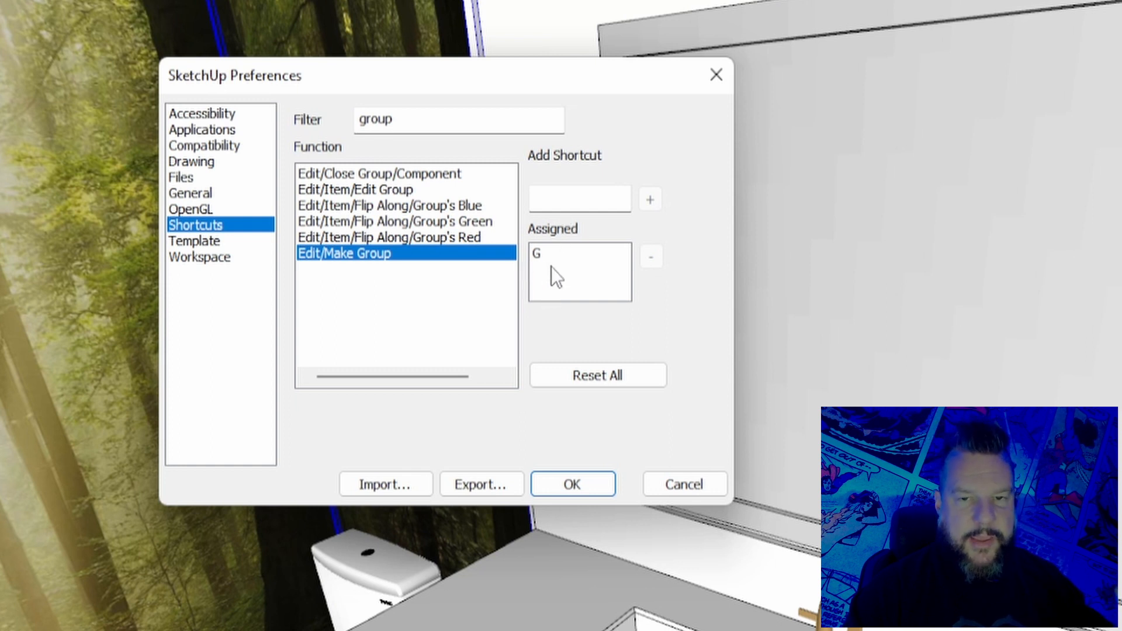
{"action": "left_click", "coordinate": [553, 199]}
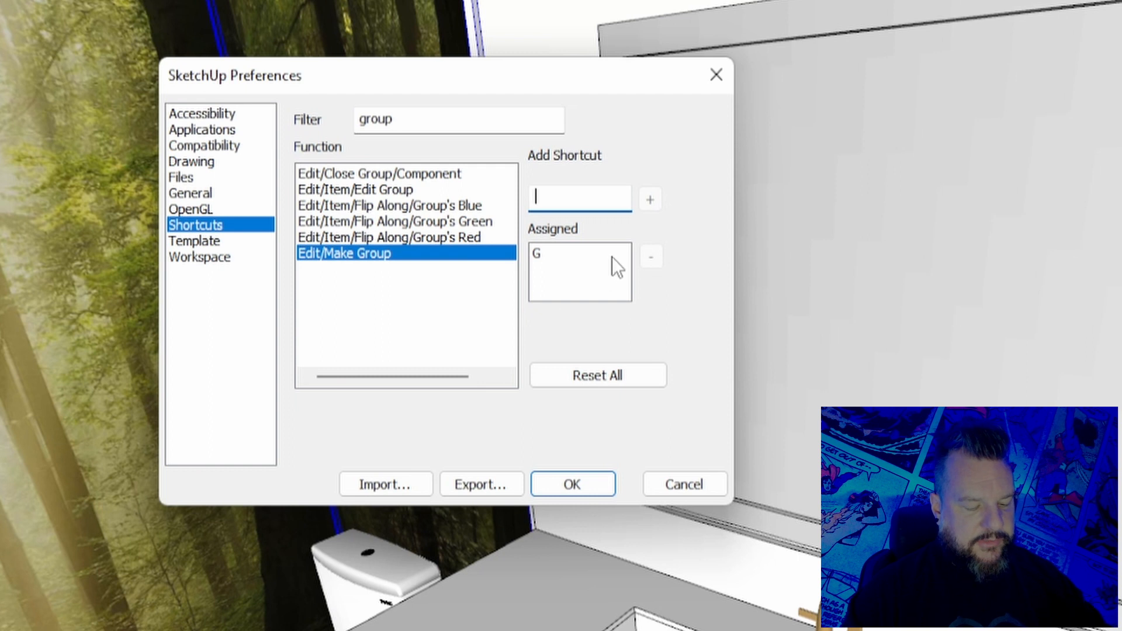
{"action": "key", "text": "5"}
{"action": "left_click", "coordinate": [581, 482]}
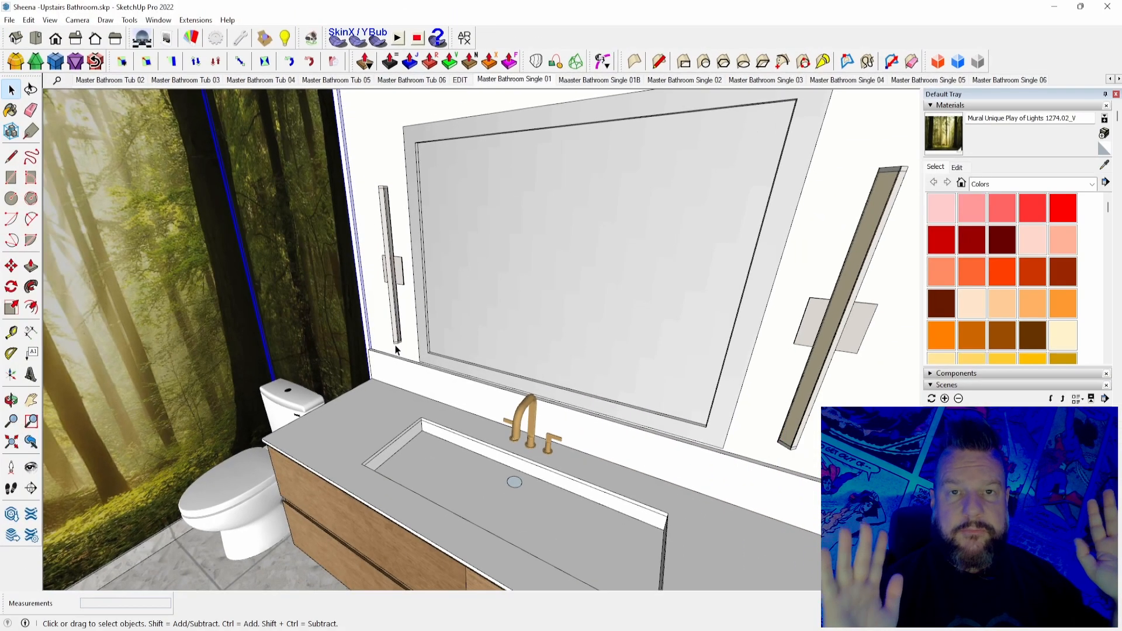
Step: Group the mirror's loose faces and edges again, including its frame
{"action": "left_click", "coordinate": [544, 220]}
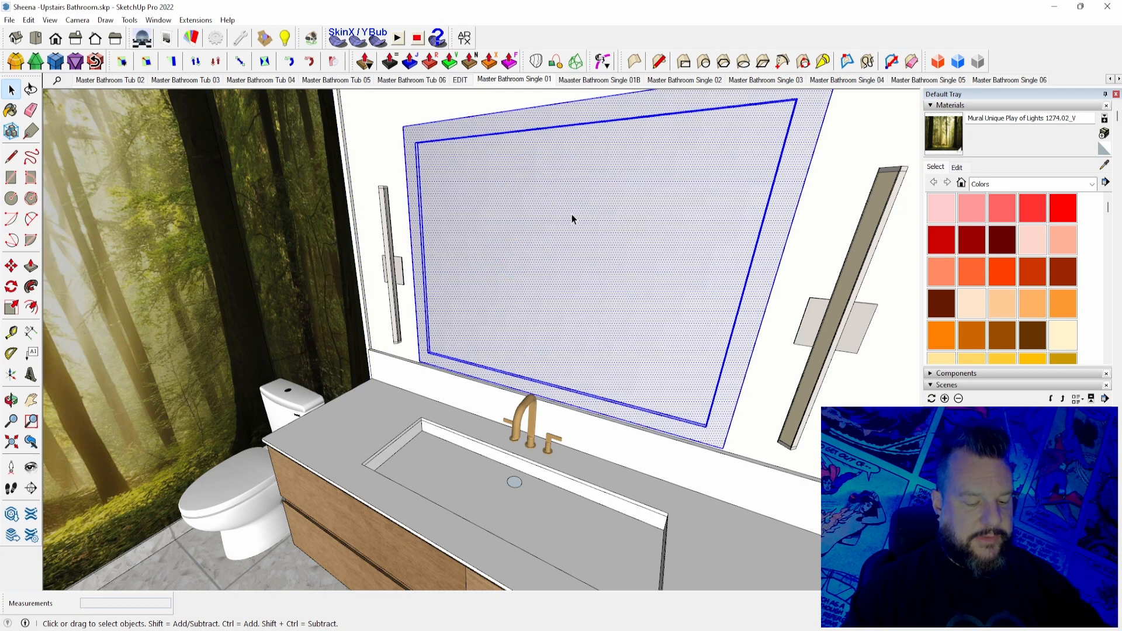
{"action": "key", "text": "g"}
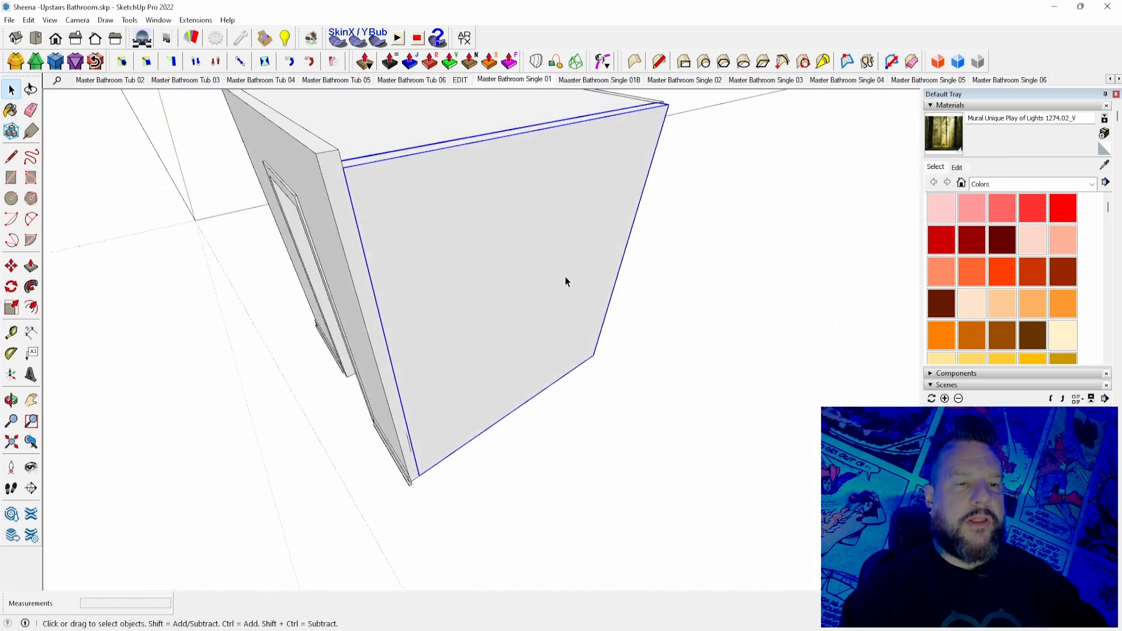
Step: Select the room's outer walls and ceiling one after another to examine how the shell is divided into groups
{"action": "left_click", "coordinate": [536, 299]}
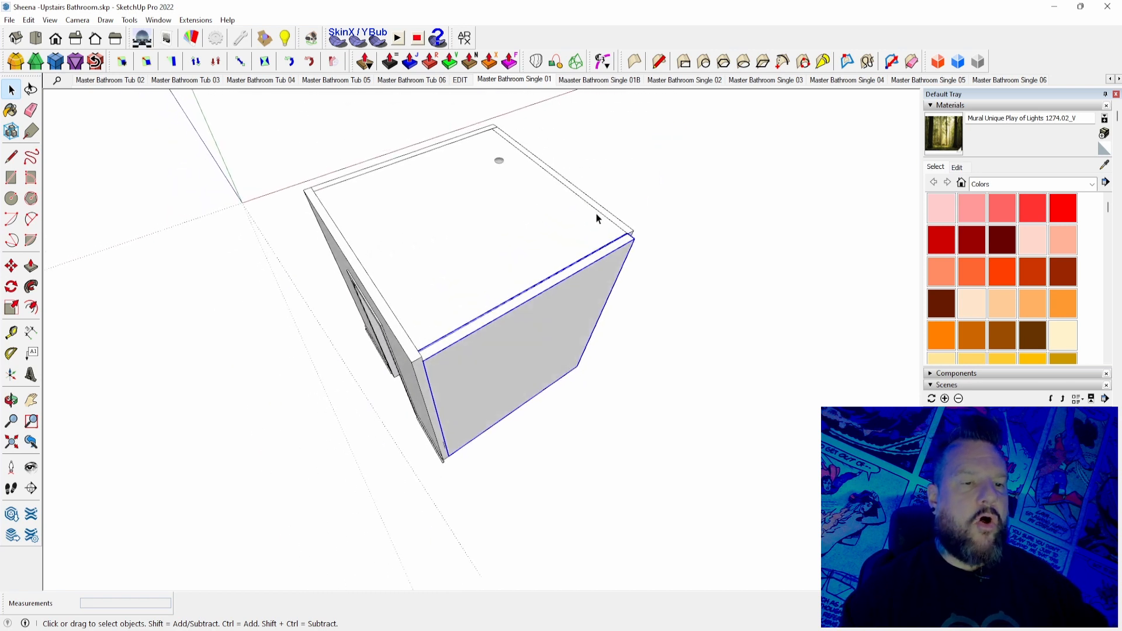
{"action": "left_click", "coordinate": [597, 206]}
{"action": "left_click", "coordinate": [429, 151]}
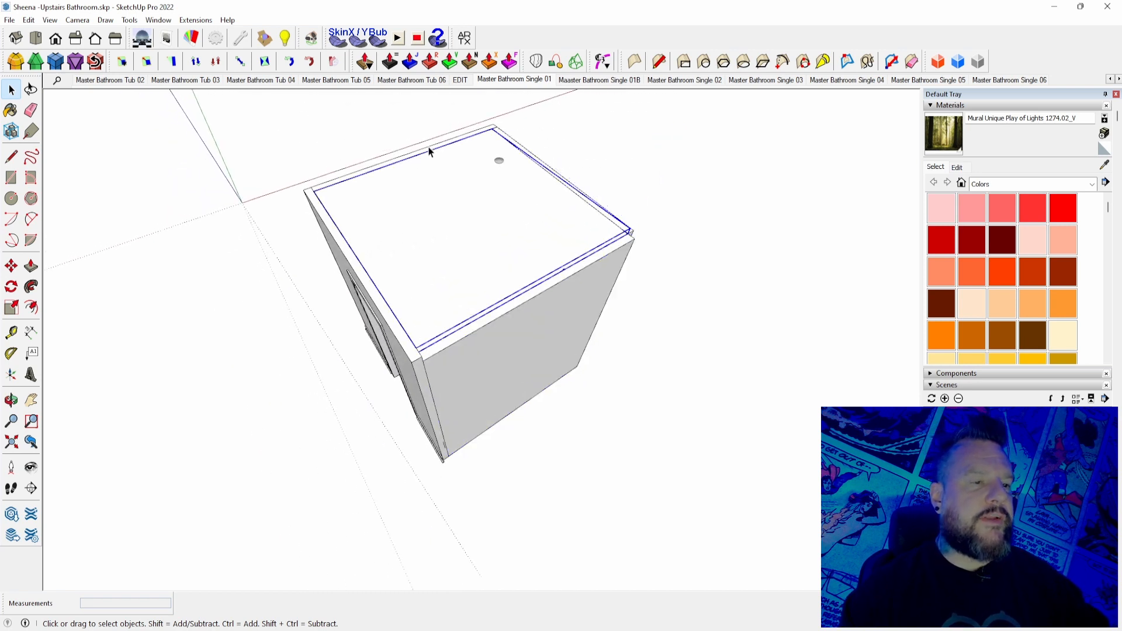
{"action": "left_click", "coordinate": [332, 216]}
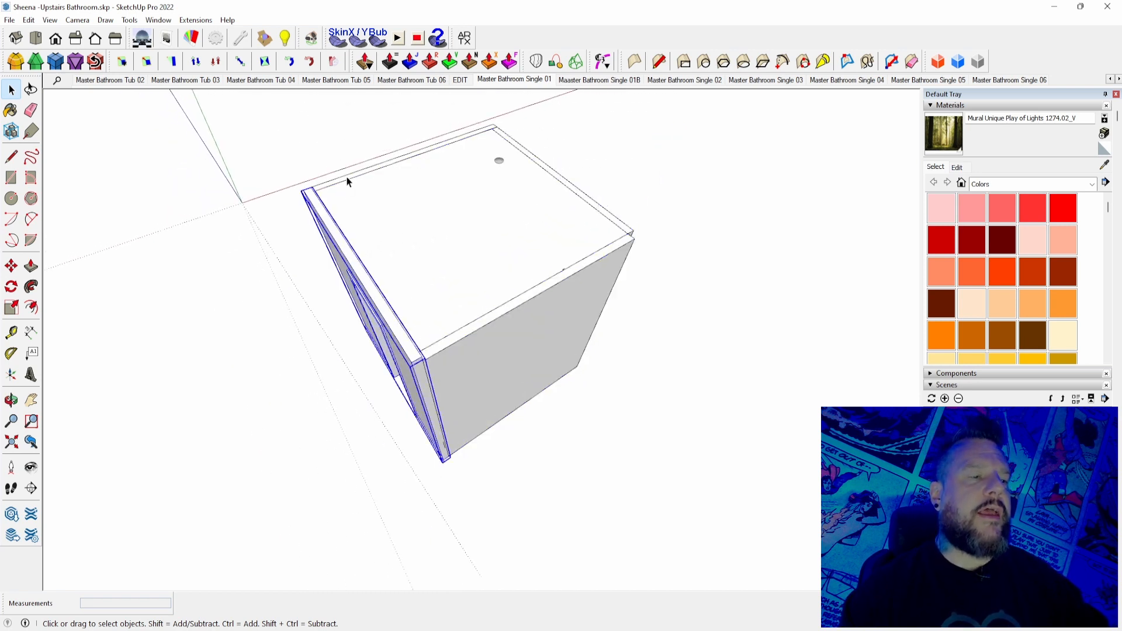
{"action": "middle_click_drag", "start_coordinate": [416, 403], "coordinate": [475, 335]}
Step: Hide the exterior wall behind the vanity to open the bathroom interior from outside
{"action": "left_click", "coordinate": [475, 335]}
{"action": "middle_click_drag", "start_coordinate": [581, 325], "coordinate": [596, 257]}
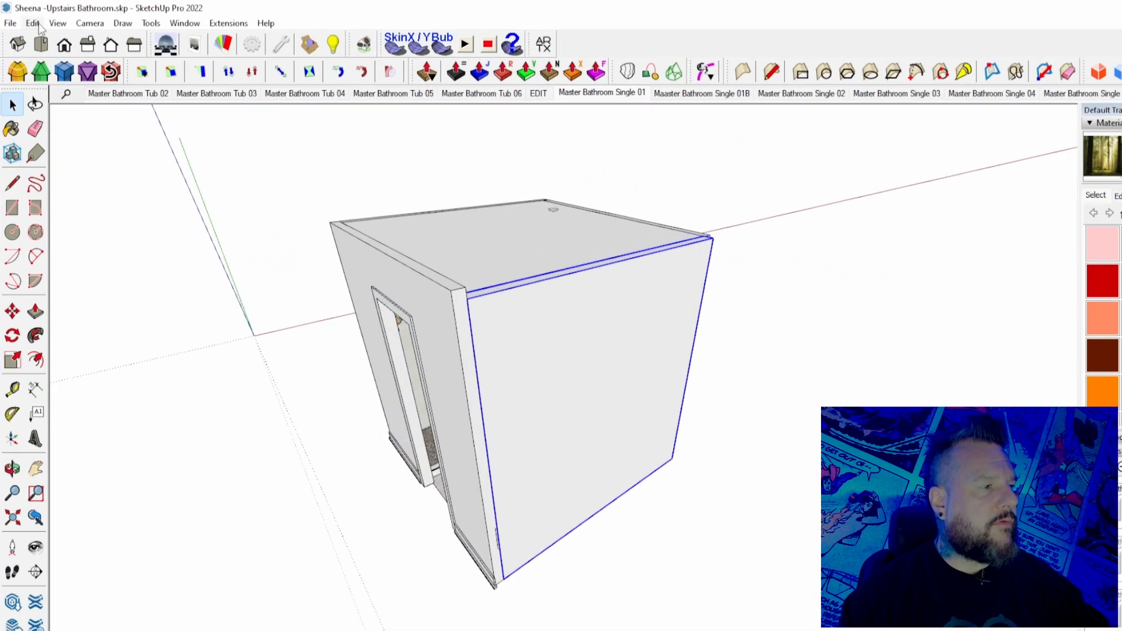
{"action": "left_click", "coordinate": [28, 20]}
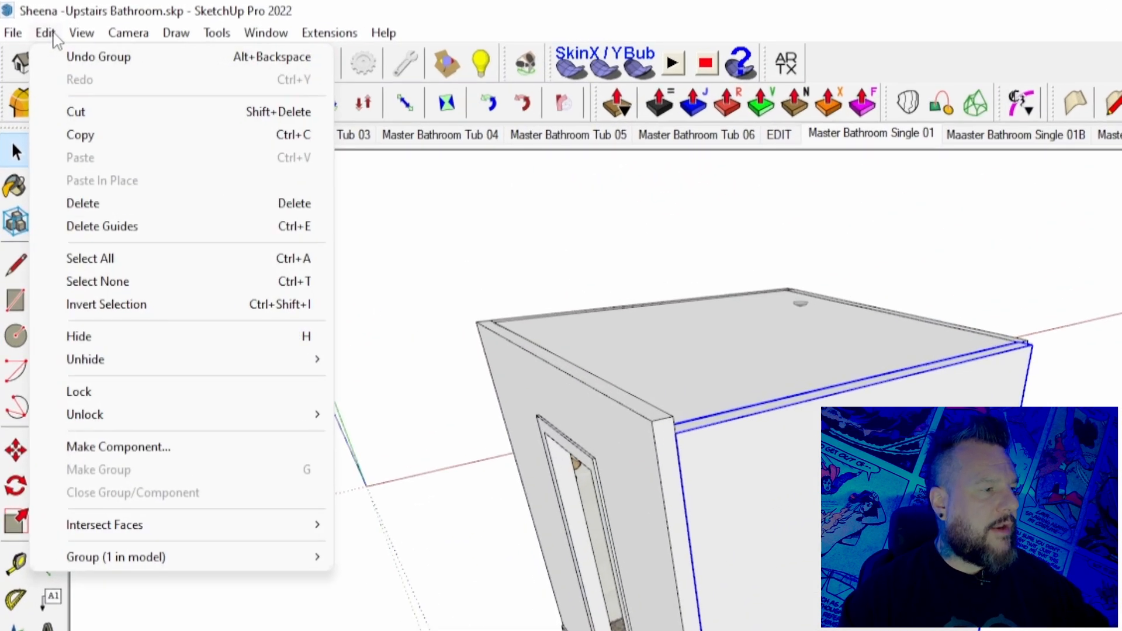
{"action": "left_click", "coordinate": [122, 337]}
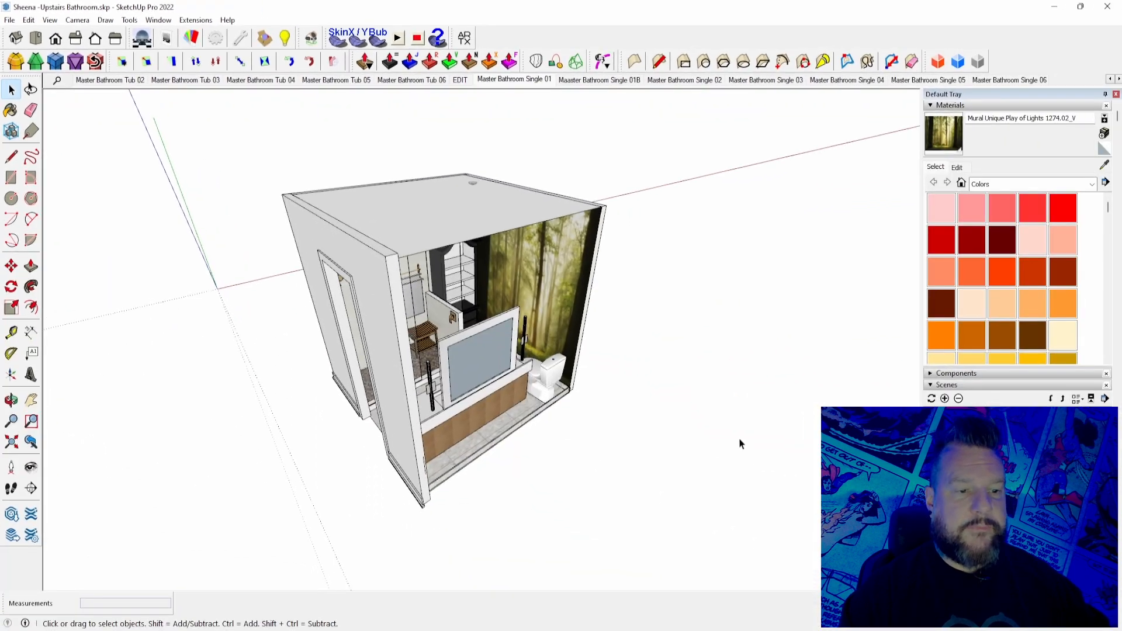
Step: Hide the mirror group above the vanity
{"action": "scroll", "coordinate": [605, 314], "scroll_direction": "up", "scroll_amount": 10}
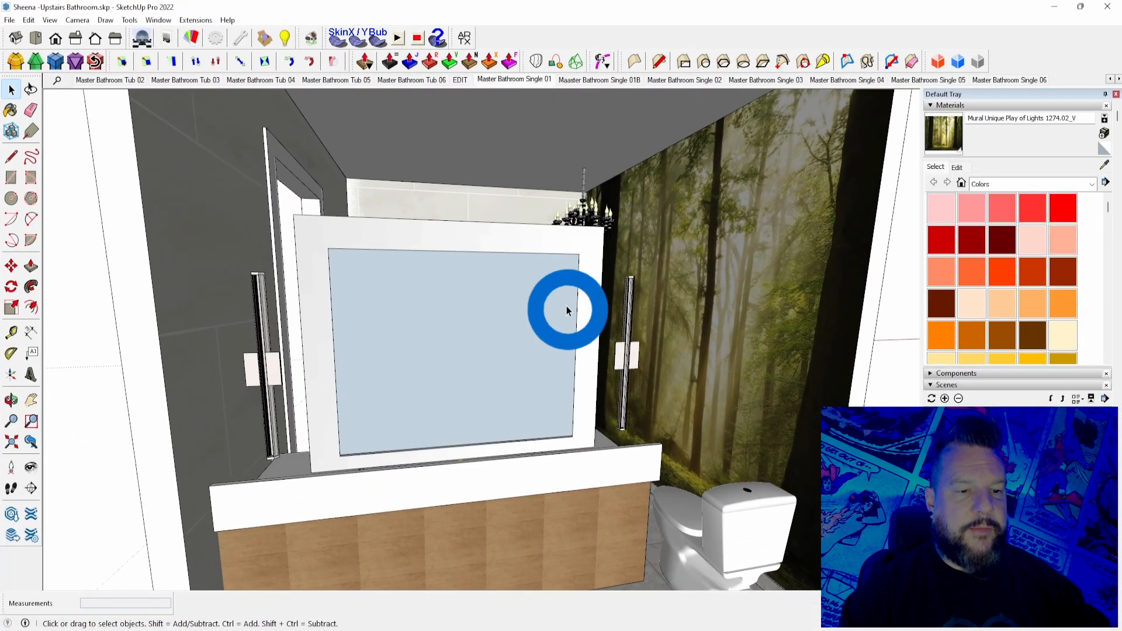
{"action": "left_click", "coordinate": [566, 310]}
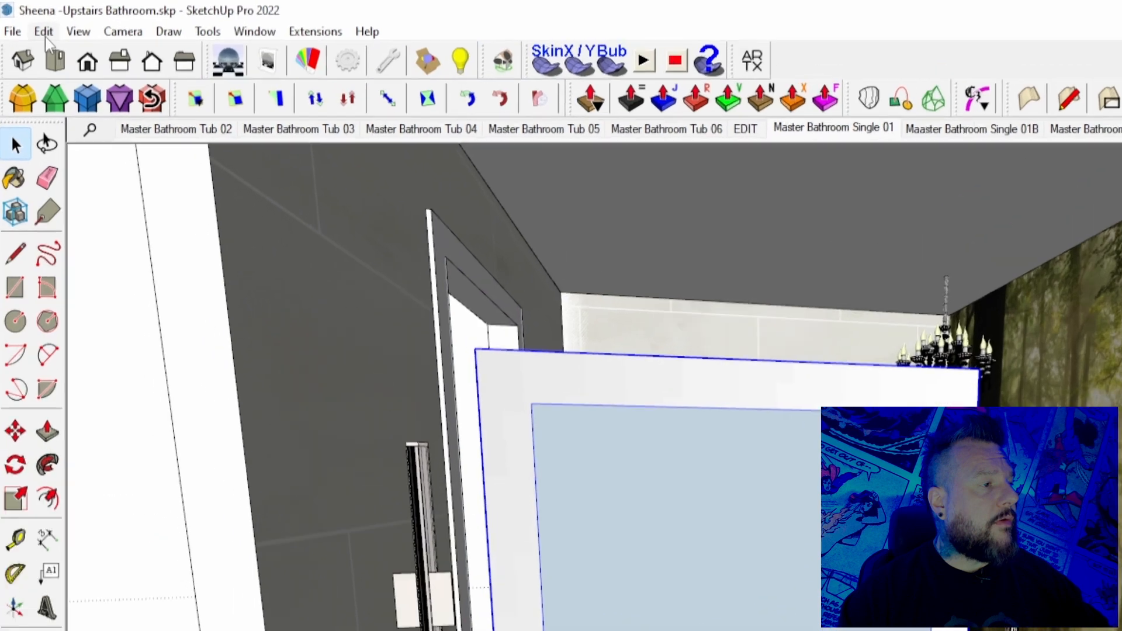
{"action": "left_click", "coordinate": [43, 32]}
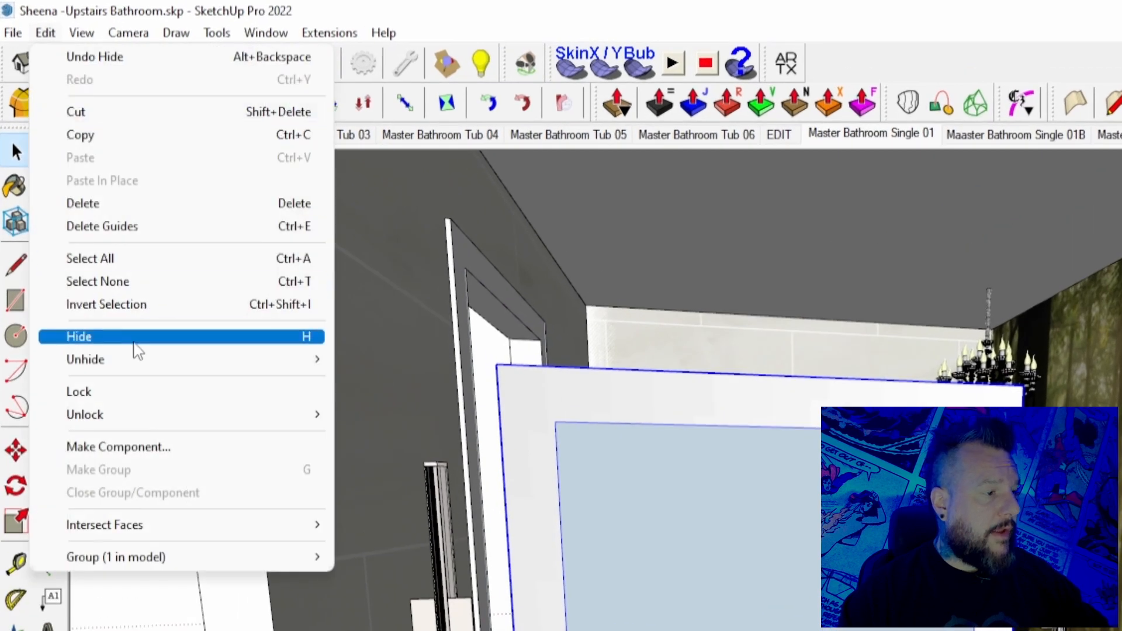
{"action": "left_click", "coordinate": [133, 339]}
Step: Hide both wall sconces together with the sink countertop, and hide the wooden vanity cabinet as well
{"action": "middle_click_drag", "start_coordinate": [653, 395], "coordinate": [784, 426]}
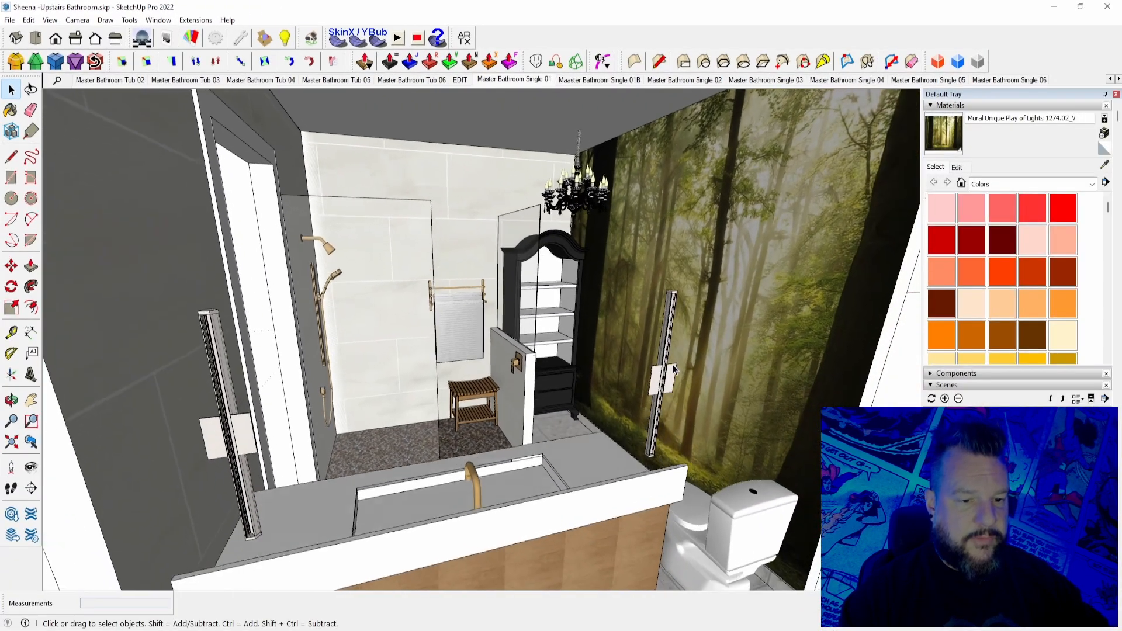
{"action": "left_click", "coordinate": [772, 439]}
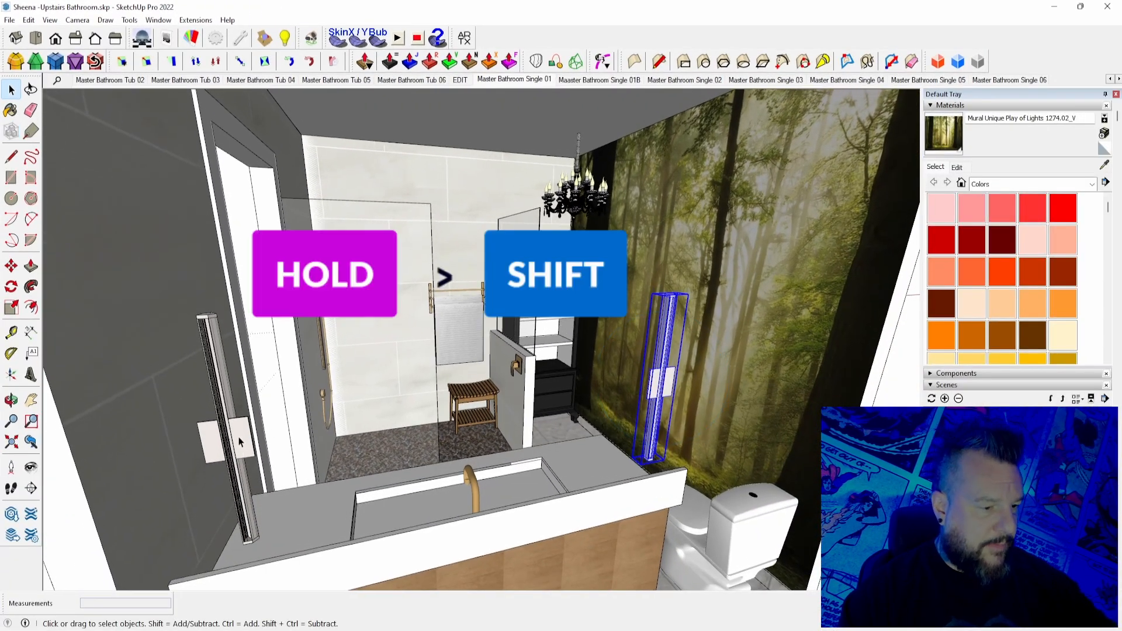
{"action": "left_click", "coordinate": [242, 453], "text": "shift"}
{"action": "left_click", "coordinate": [513, 506], "text": "shift"}
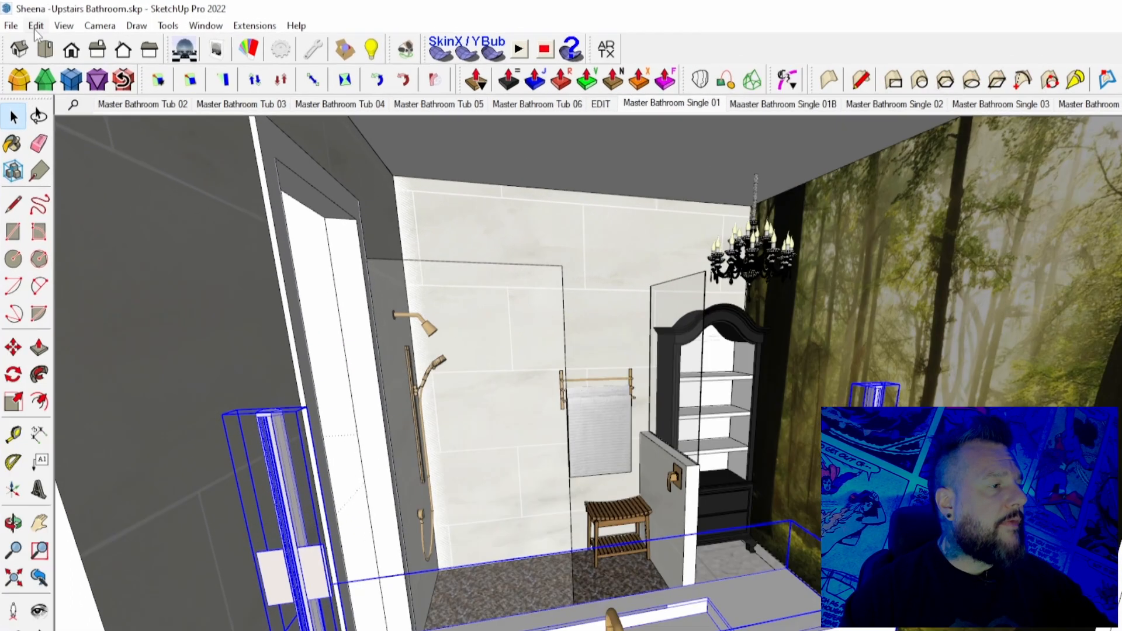
{"action": "left_click", "coordinate": [28, 20]}
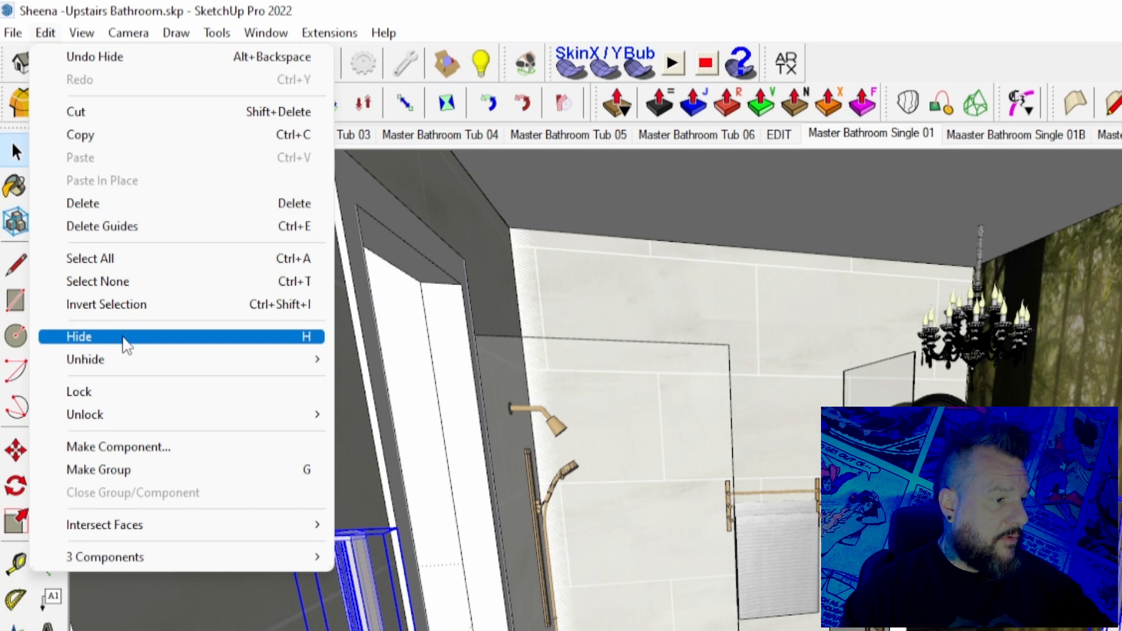
{"action": "left_click", "coordinate": [126, 340]}
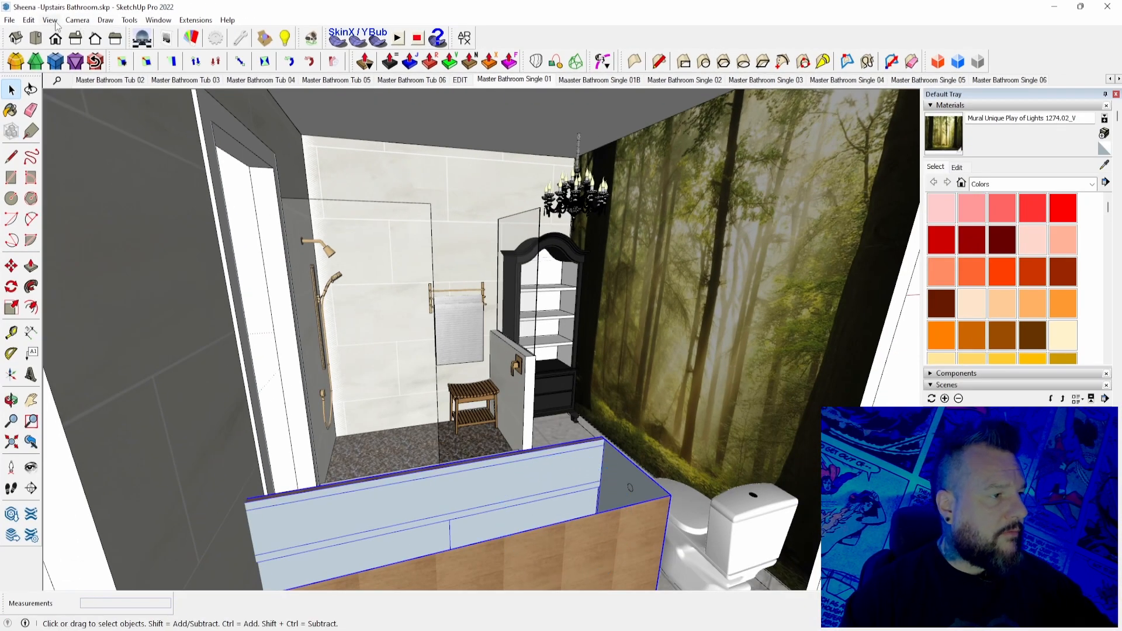
{"action": "left_click", "coordinate": [30, 20]}
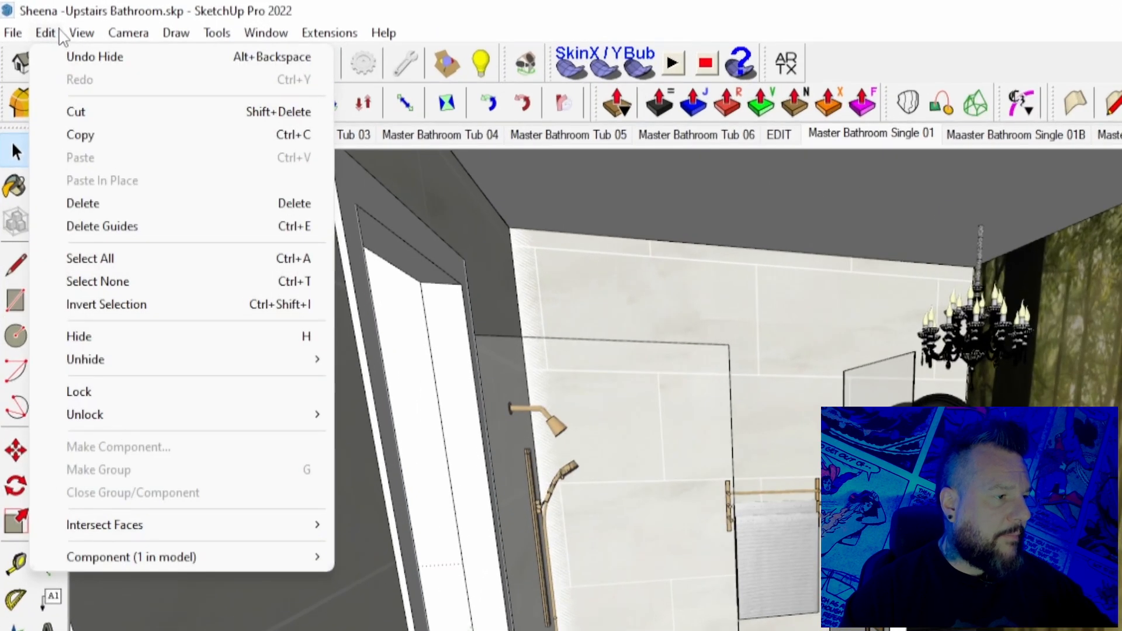
{"action": "left_click", "coordinate": [131, 338]}
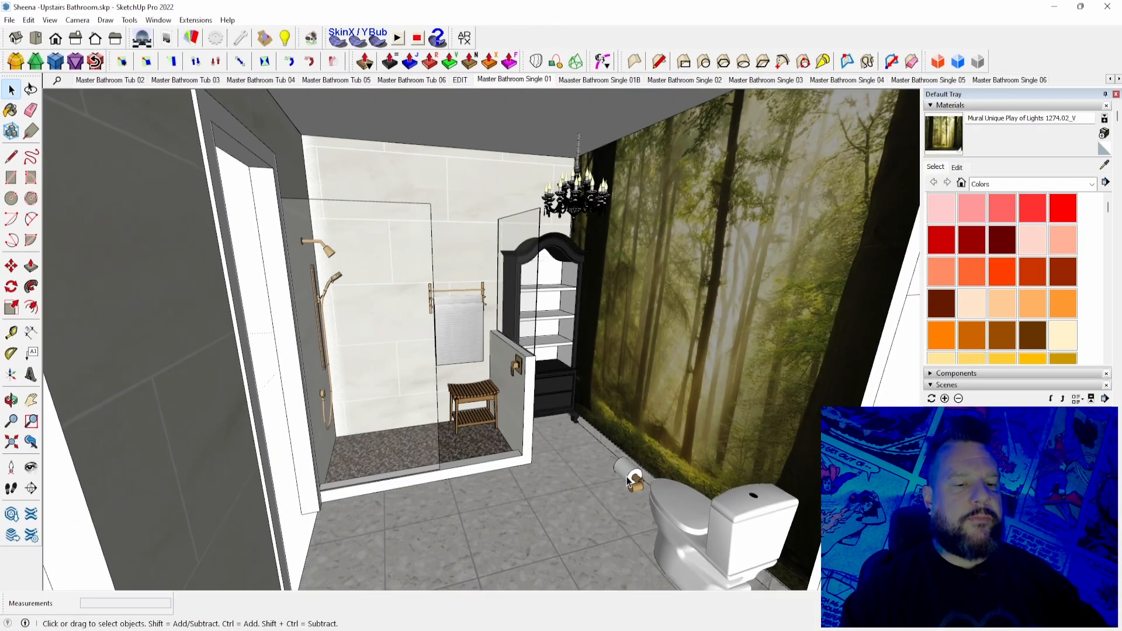
Step: Hide the toilet paper holder beside the toilet
{"action": "left_click", "coordinate": [628, 481]}
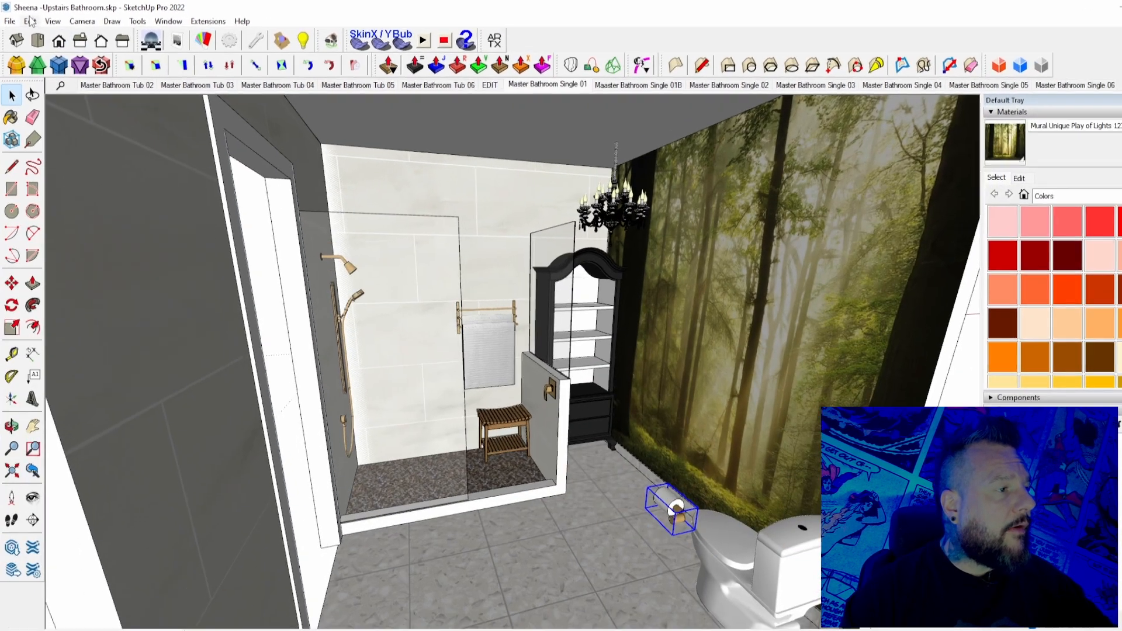
{"action": "left_click", "coordinate": [30, 20]}
{"action": "left_click", "coordinate": [123, 338]}
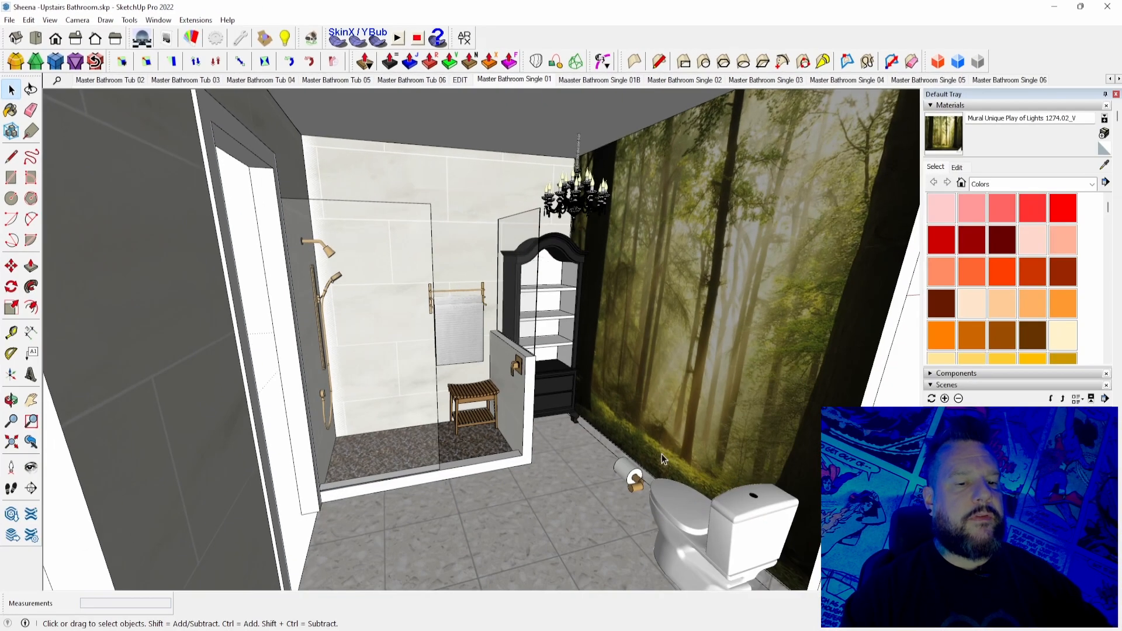
{"action": "left_click", "coordinate": [641, 476]}
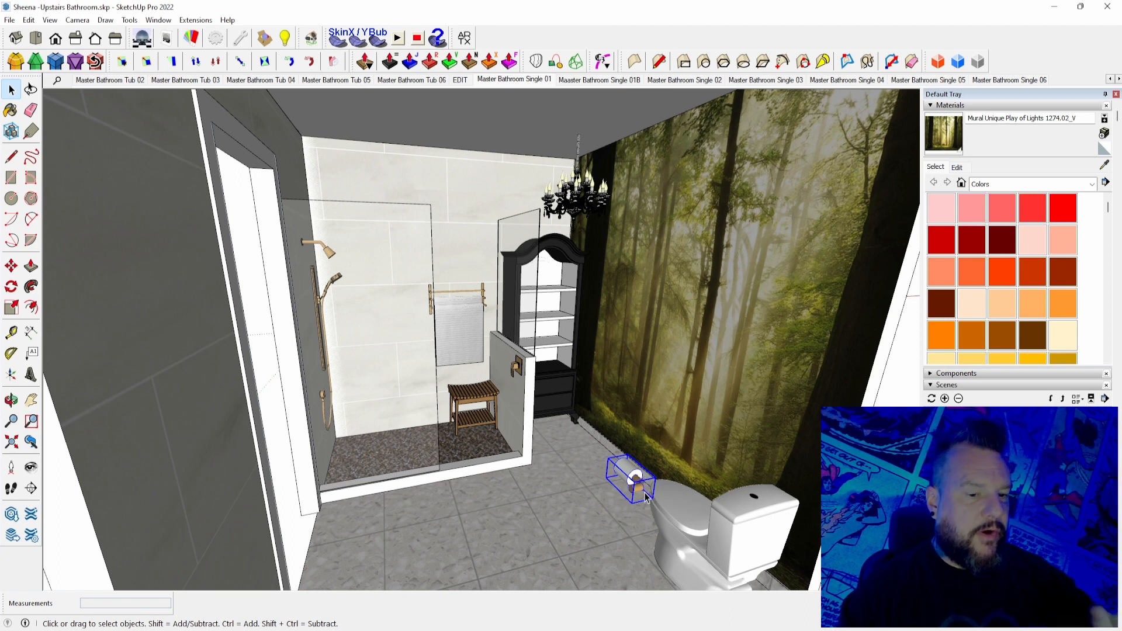
{"action": "left_click", "coordinate": [29, 20]}
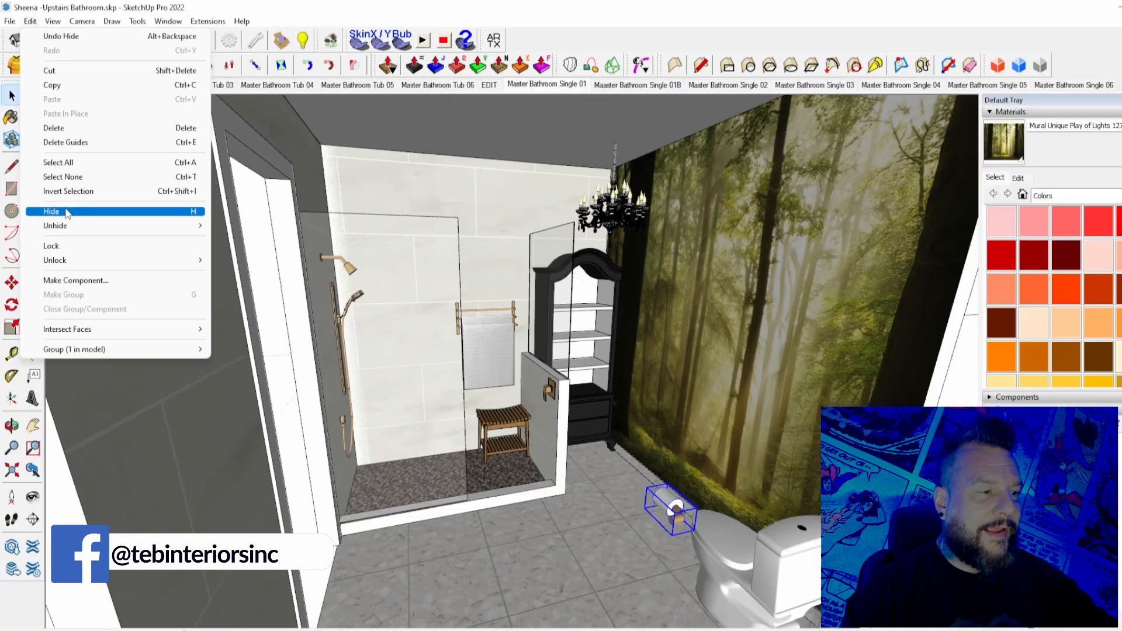
{"action": "left_click", "coordinate": [103, 338]}
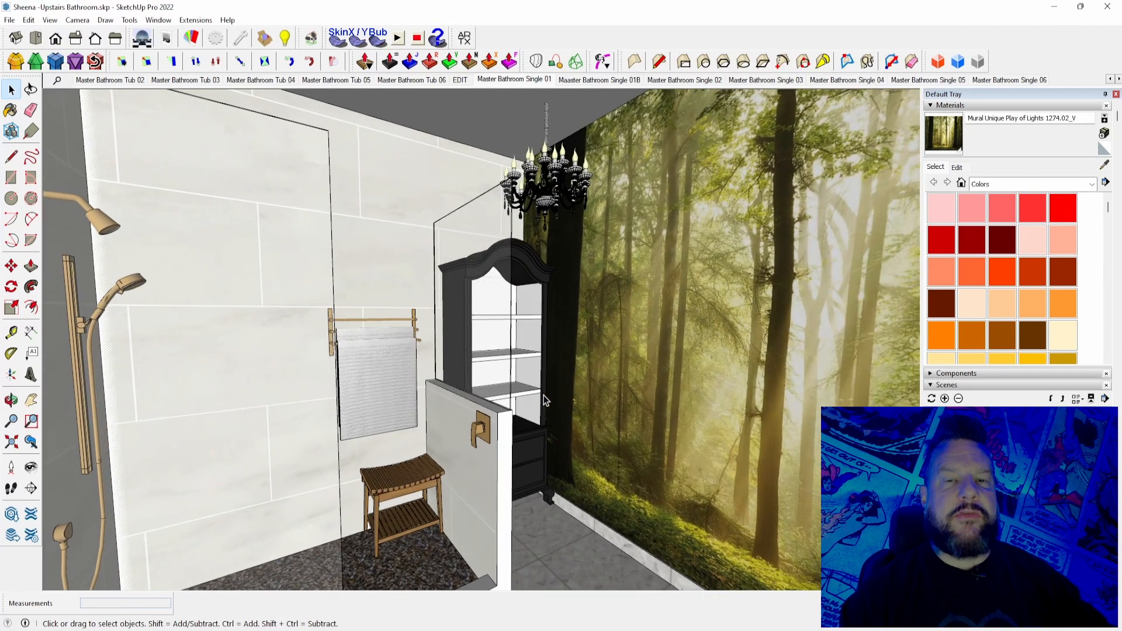
Step: Unhide all hidden geometry in the model
{"action": "scroll", "coordinate": [544, 401], "scroll_direction": "down", "scroll_amount": 10}
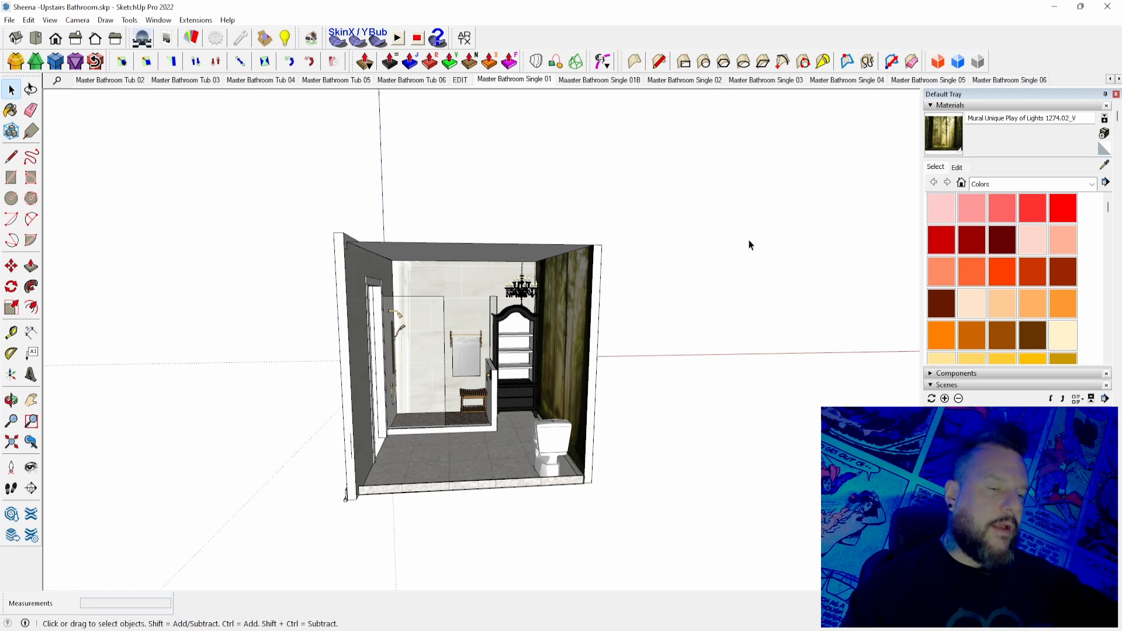
{"action": "middle_click_drag", "start_coordinate": [580, 304], "coordinate": [675, 271]}
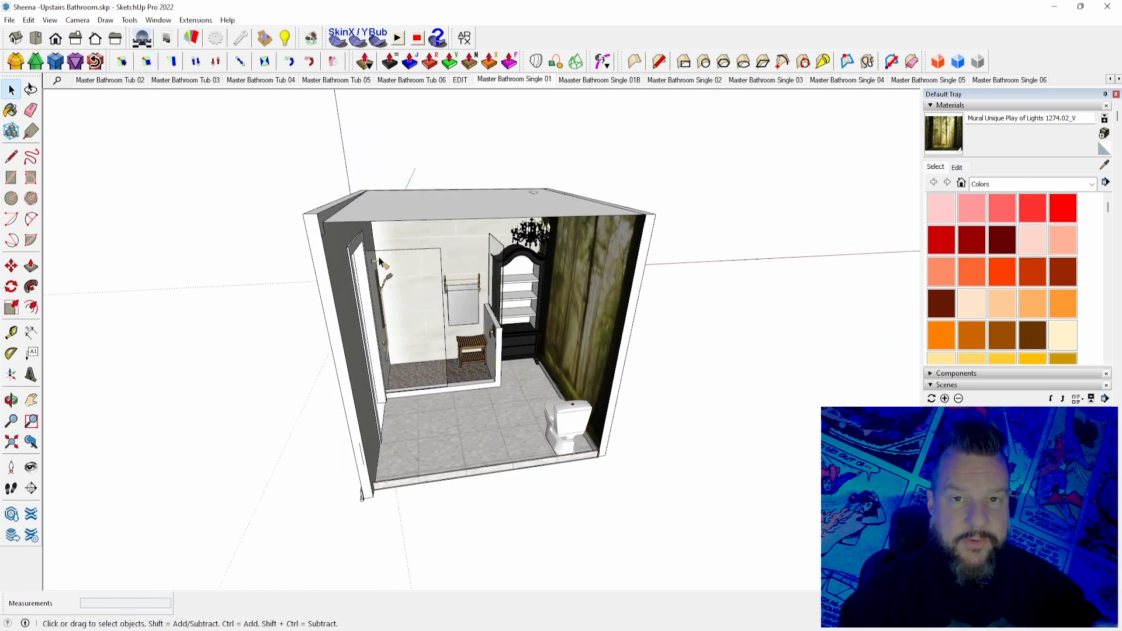
{"action": "left_click", "coordinate": [28, 20]}
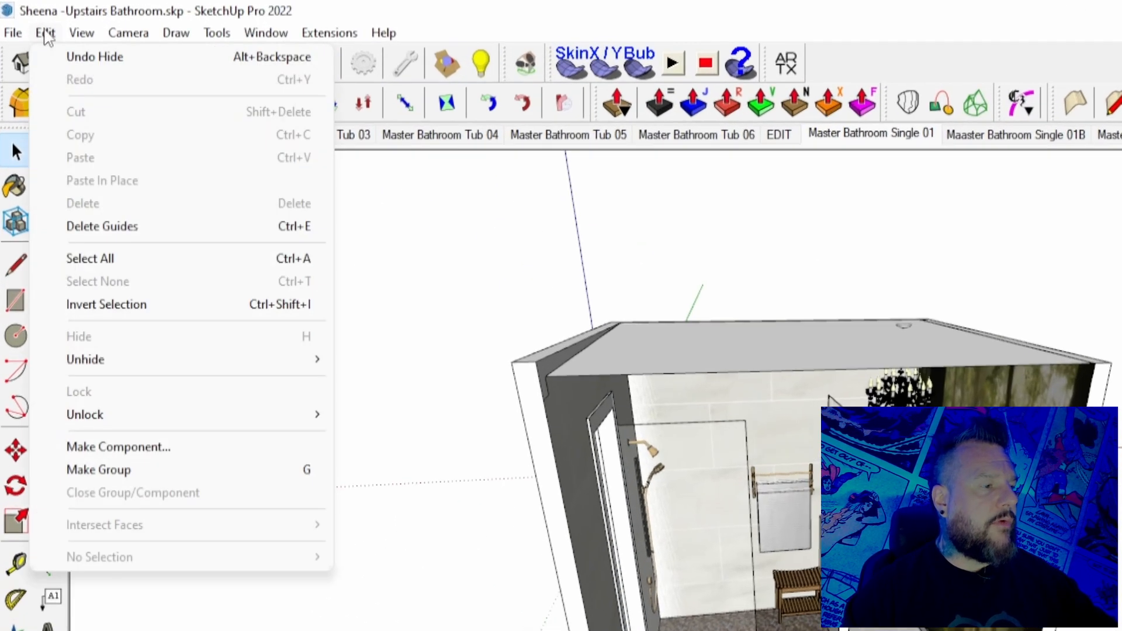
{"action": "mouse_move", "coordinate": [193, 368]}
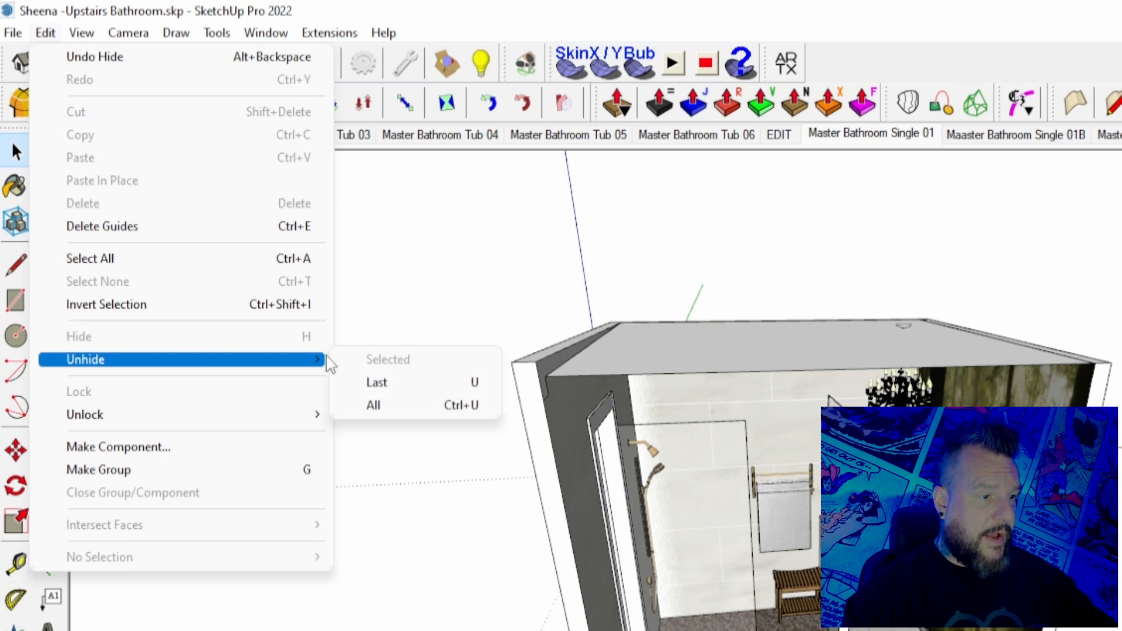
{"action": "left_click", "coordinate": [393, 408]}
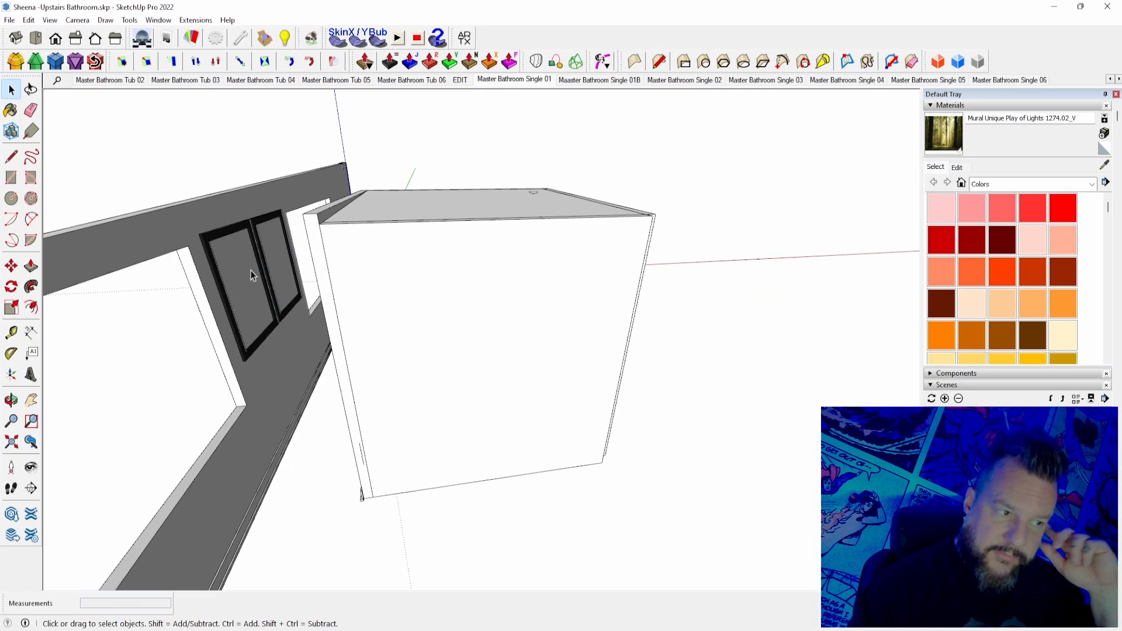
Step: Delete the two black-framed windows and the dark wall group standing outside the bathroom
{"action": "left_click", "coordinate": [256, 303]}
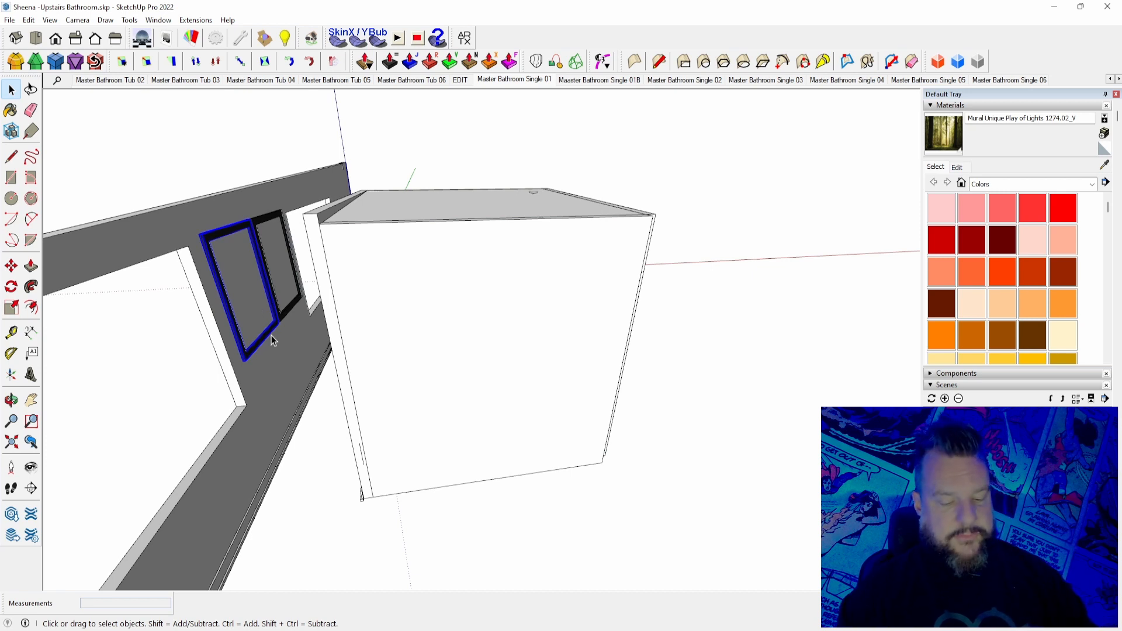
{"action": "key", "text": "Delete"}
{"action": "left_click", "coordinate": [279, 338]}
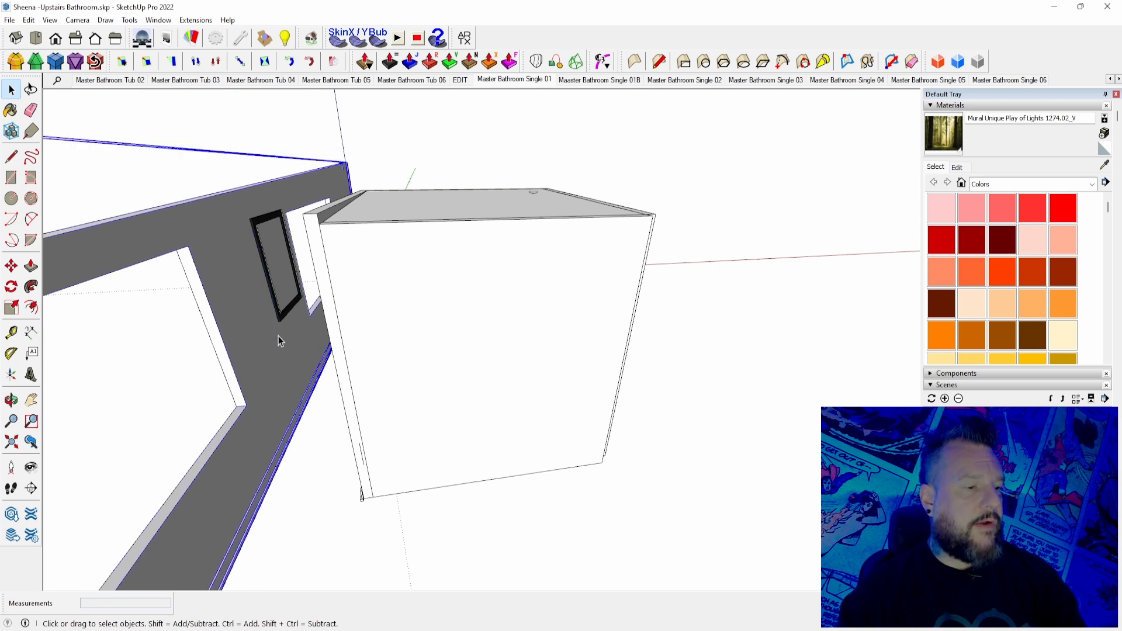
{"action": "key", "text": "Delete"}
{"action": "left_click", "coordinate": [282, 320]}
{"action": "key", "text": "Delete"}
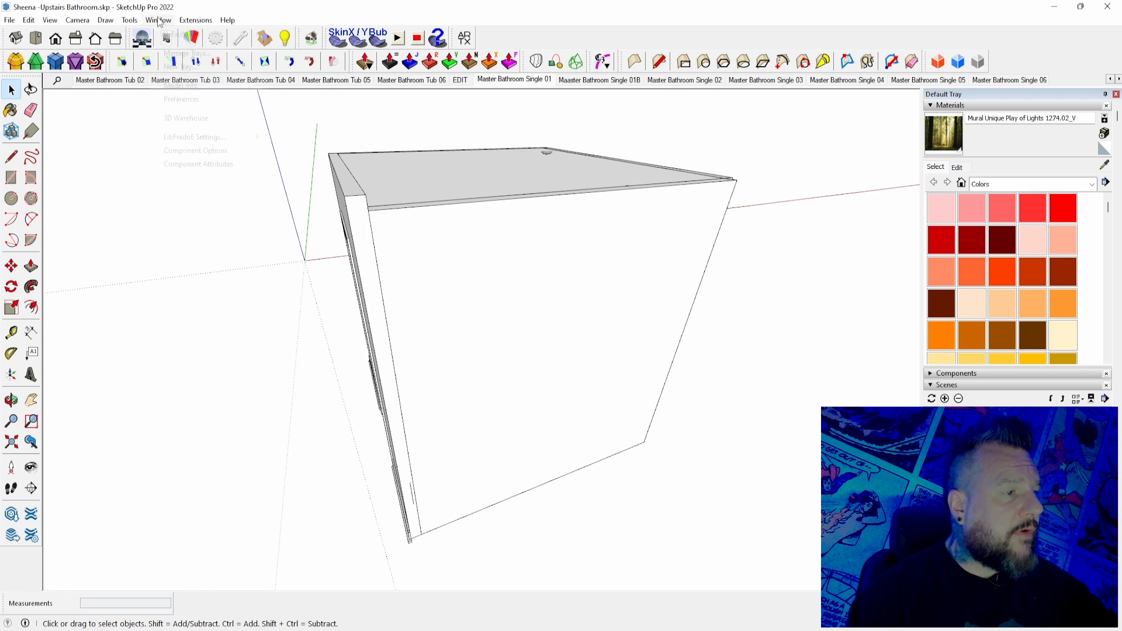
Step: Filter the keyboard shortcut preferences for "hide"
{"action": "left_click", "coordinate": [159, 21]}
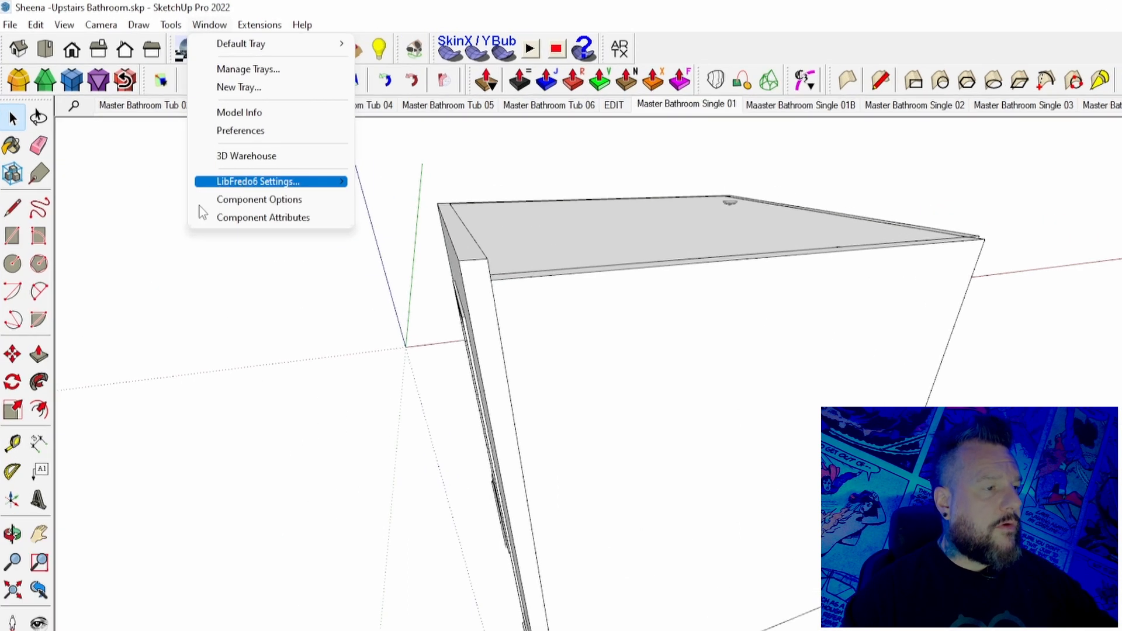
{"action": "left_click", "coordinate": [218, 99]}
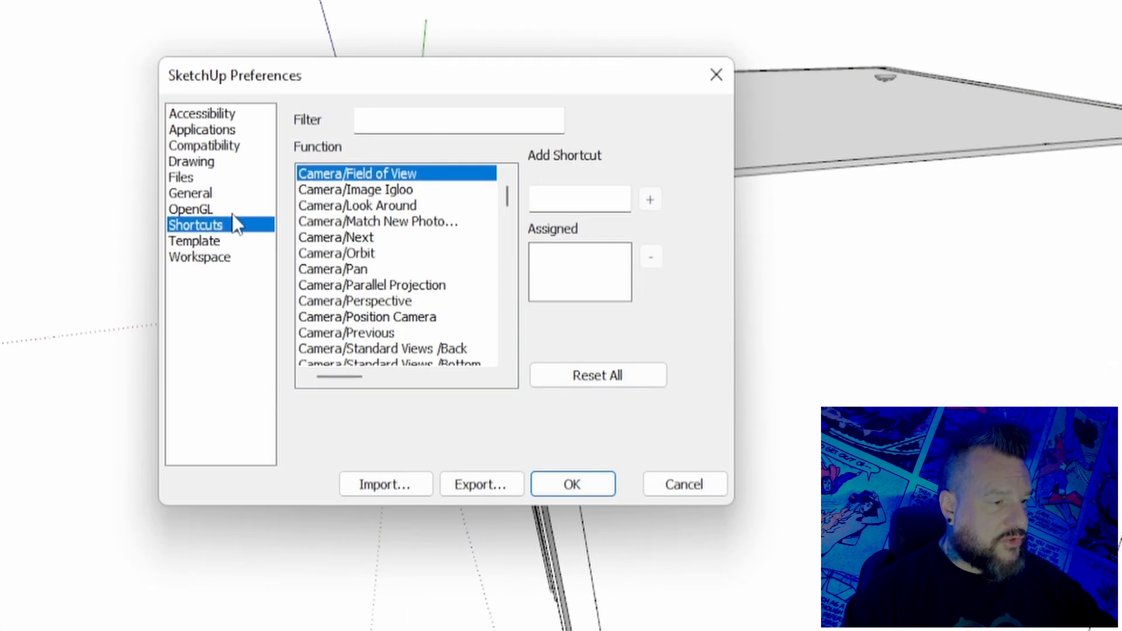
{"action": "left_click", "coordinate": [453, 120]}
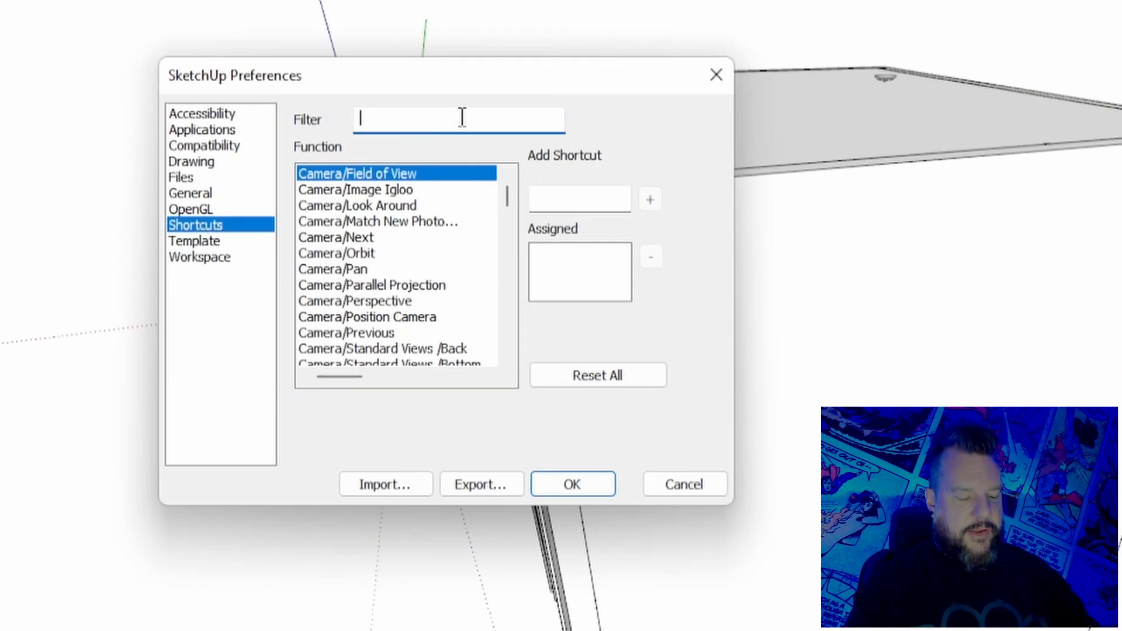
{"action": "type", "text": "hide"}
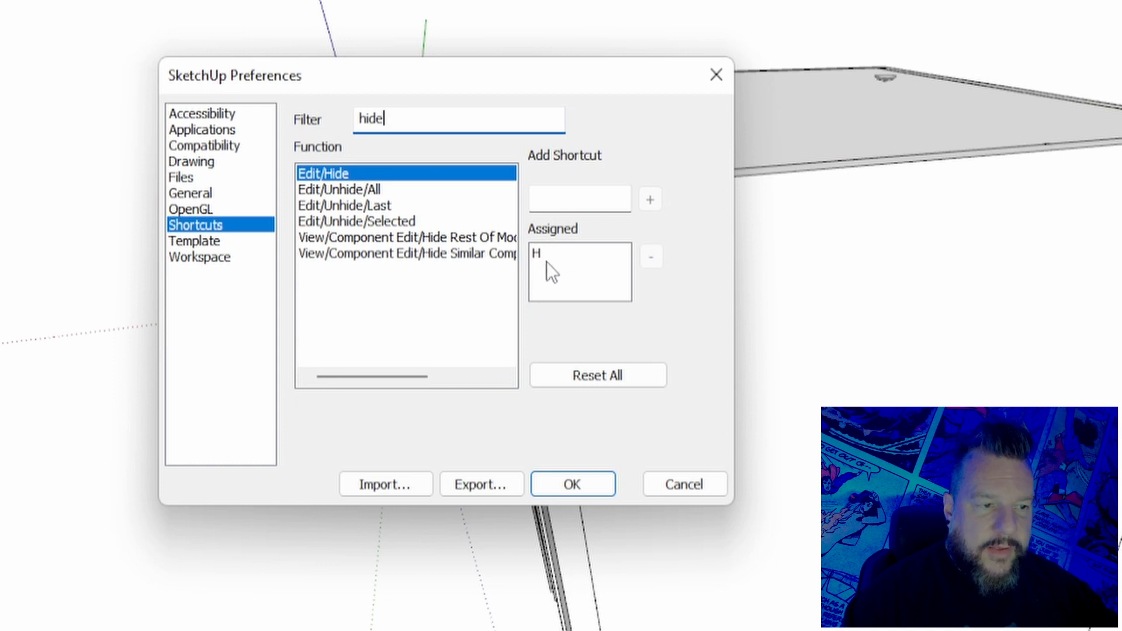
Step: Enter H as the shortcut for the Edit/Hide function and close the preferences
{"action": "left_click", "coordinate": [559, 196]}
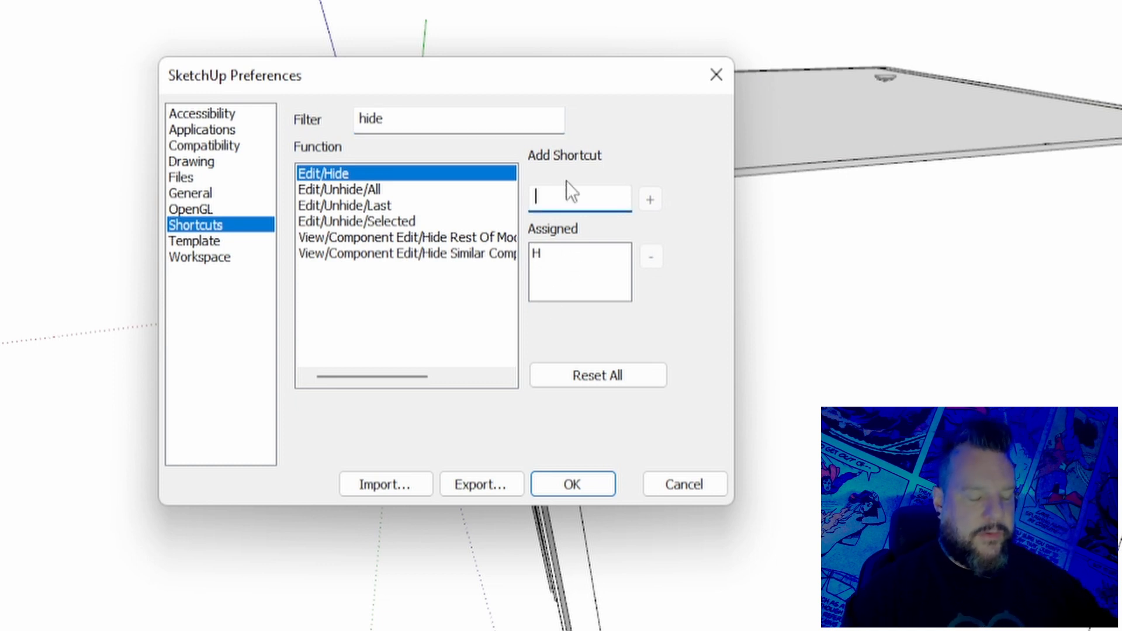
{"action": "key", "text": "h"}
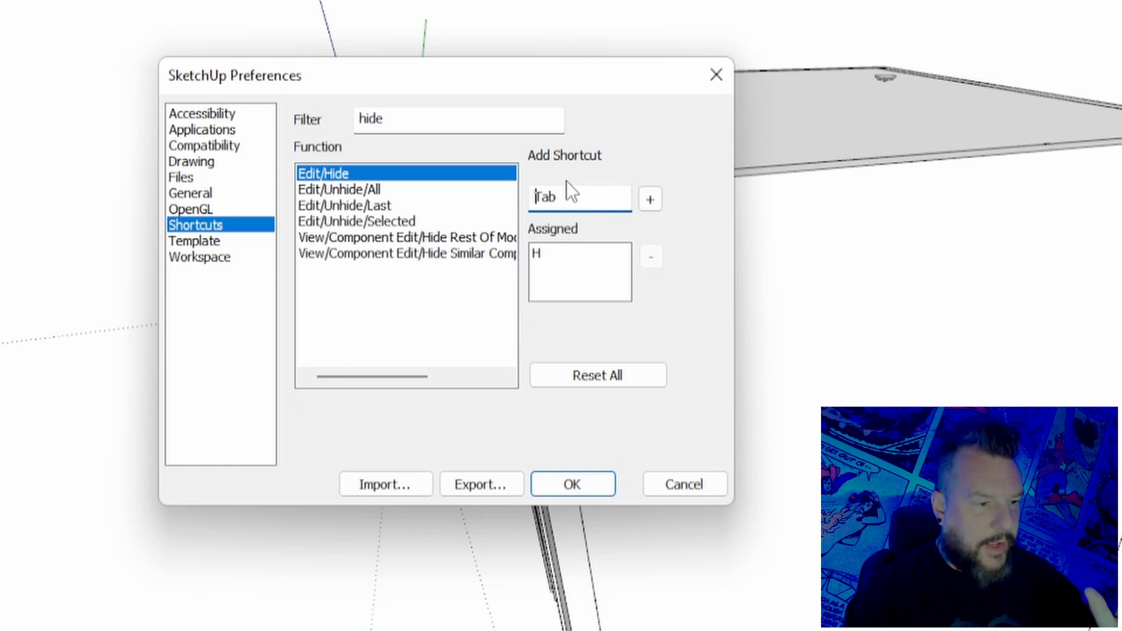
{"action": "key", "text": "h"}
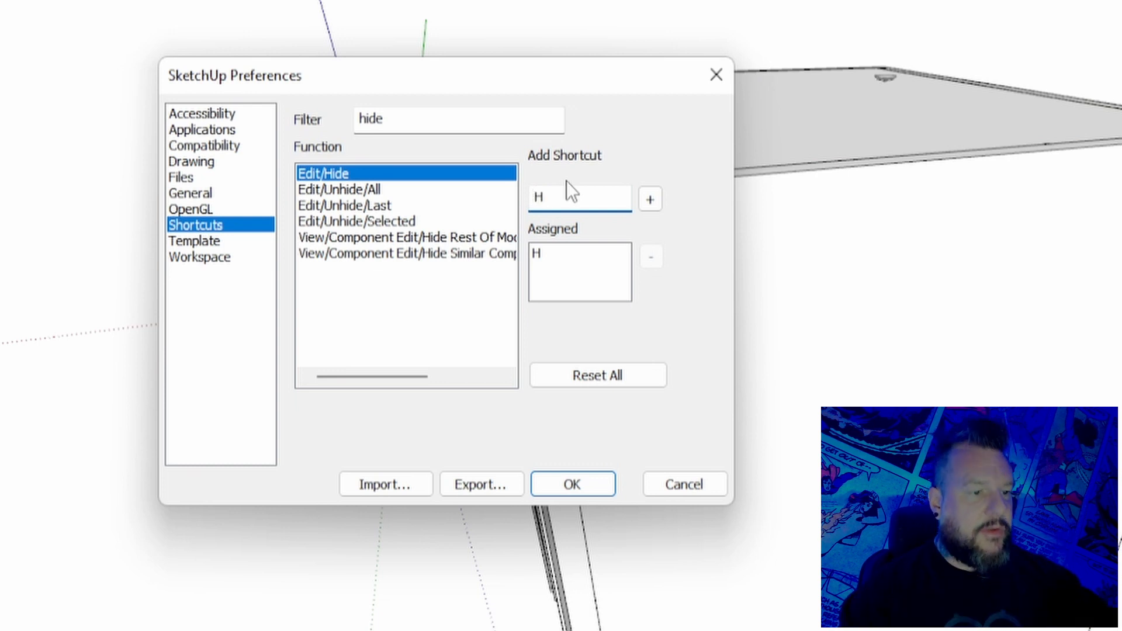
{"action": "left_click", "coordinate": [606, 492]}
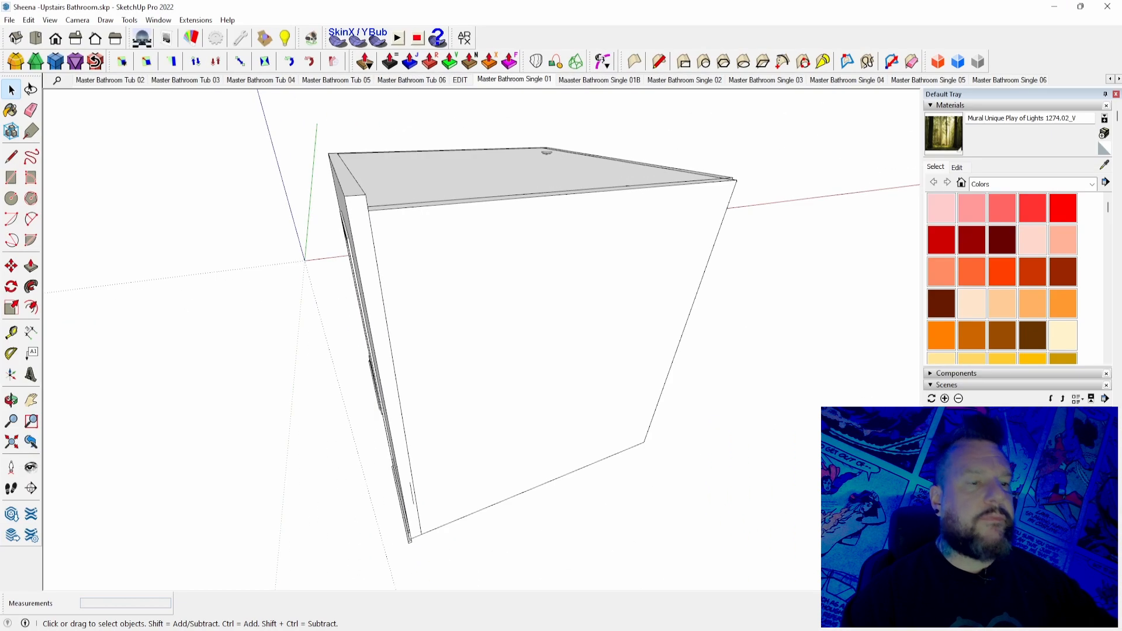
Step: Hide the exterior wall behind the vanity to expose the bathroom interior
{"action": "middle_click_drag", "start_coordinate": [748, 292], "coordinate": [544, 255]}
{"action": "left_click", "coordinate": [542, 255]}
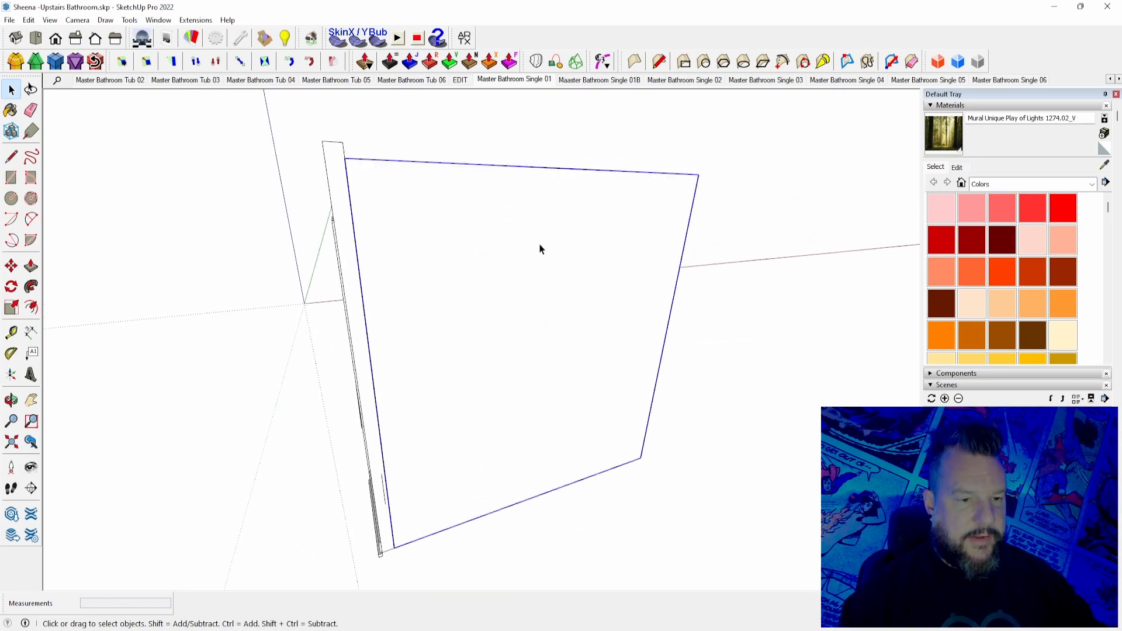
{"action": "key", "text": "h"}
{"action": "middle_click_drag", "start_coordinate": [544, 261], "coordinate": [542, 287]}
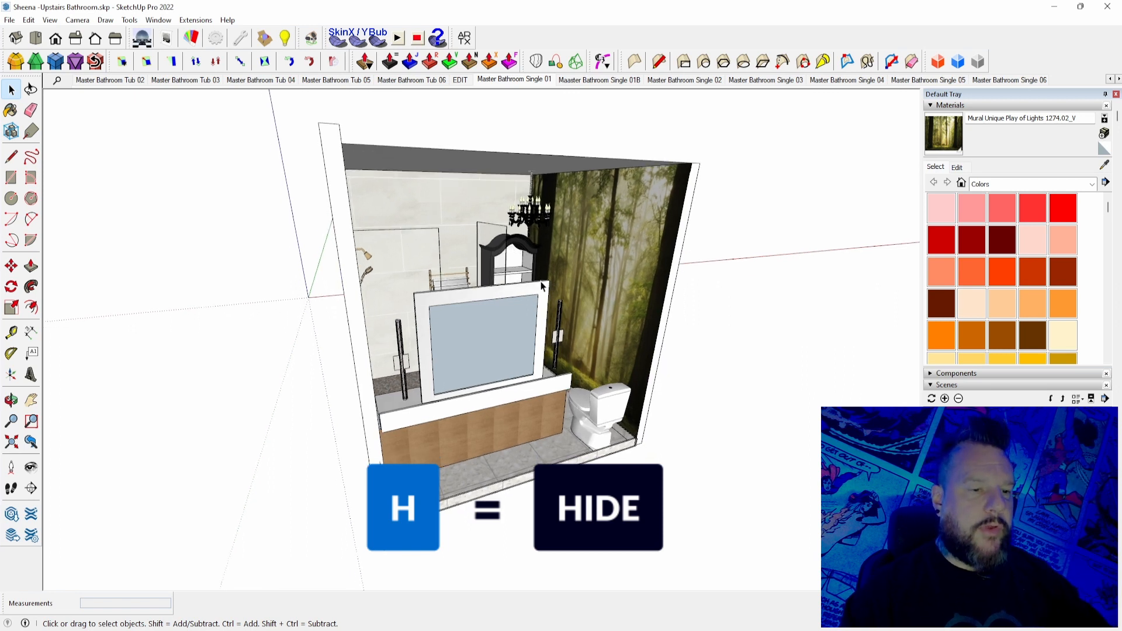
Step: Hide the mirror above the vanity and both wall sconces flanking it
{"action": "scroll", "coordinate": [537, 263], "scroll_direction": "up", "scroll_amount": 5}
{"action": "left_click", "coordinate": [533, 230]}
{"action": "key", "text": "h"}
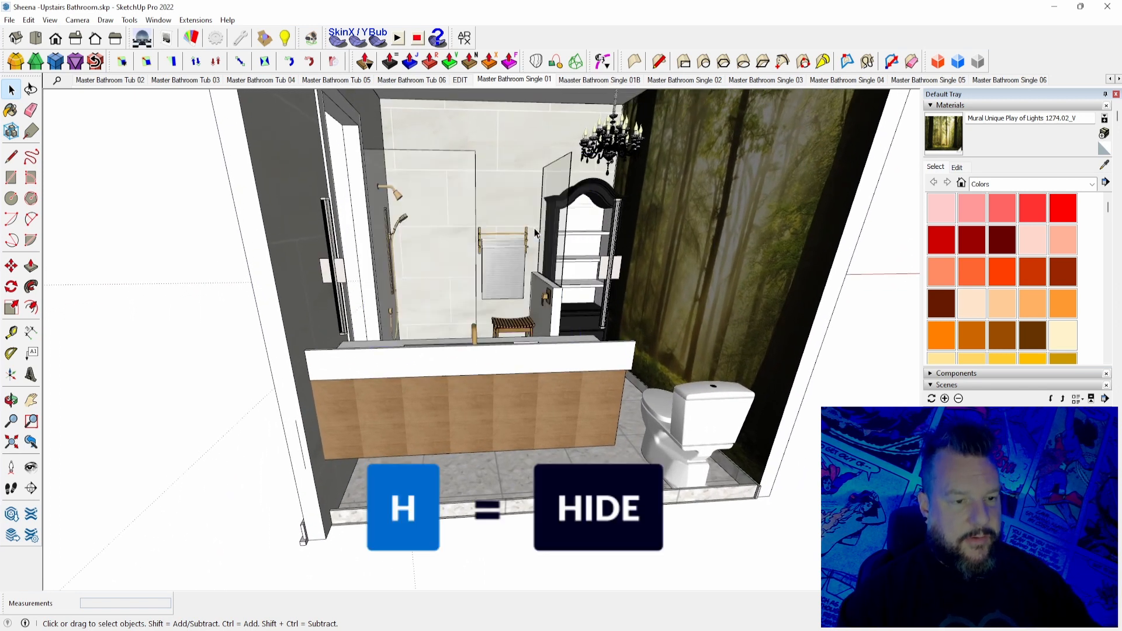
{"action": "left_click", "coordinate": [612, 269]}
{"action": "key", "text": "h"}
{"action": "left_click", "coordinate": [333, 273]}
{"action": "key", "text": "h"}
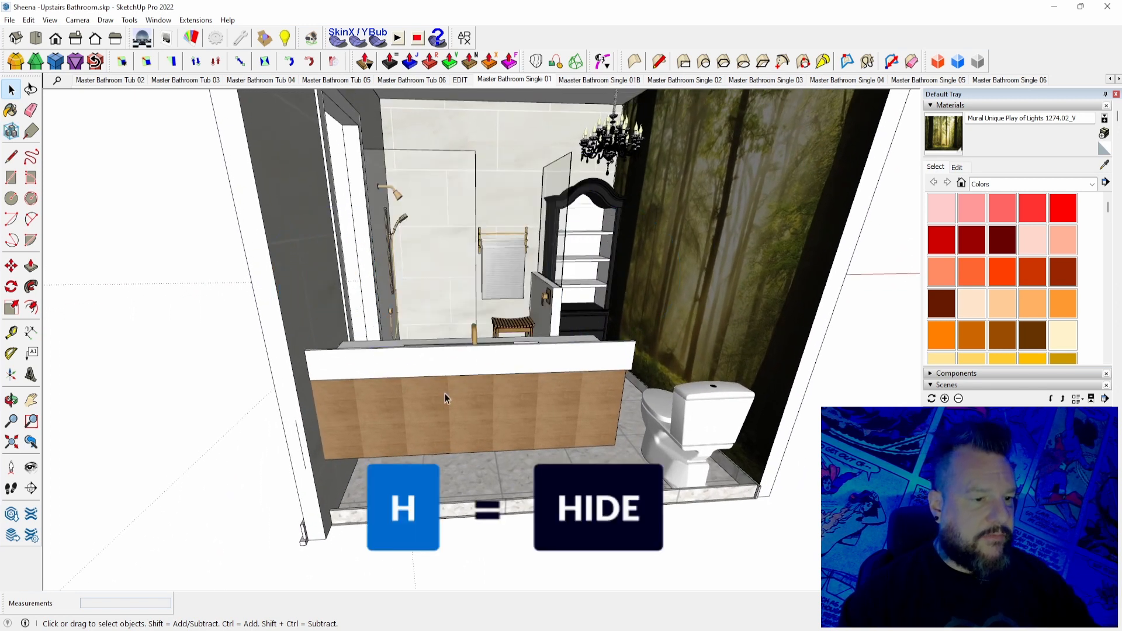
Step: Hide the vanity, the toilet and the toilet paper holder
{"action": "left_click", "coordinate": [443, 385]}
{"action": "key", "text": "h"}
{"action": "left_click", "coordinate": [668, 402]}
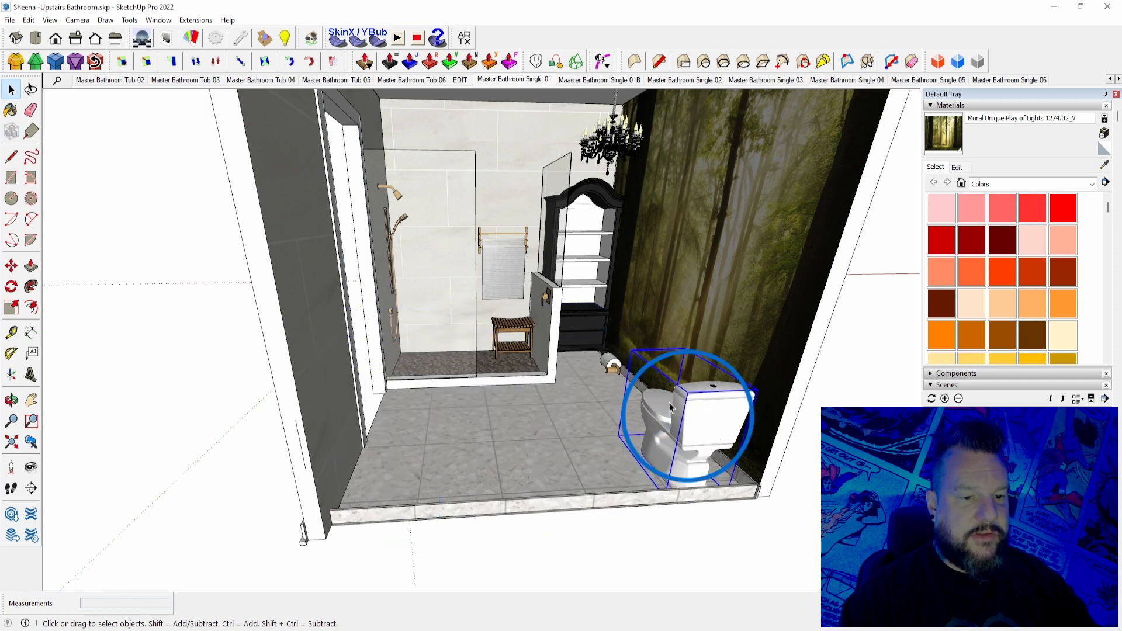
{"action": "key", "text": "h"}
{"action": "left_click", "coordinate": [611, 367]}
{"action": "key", "text": "h"}
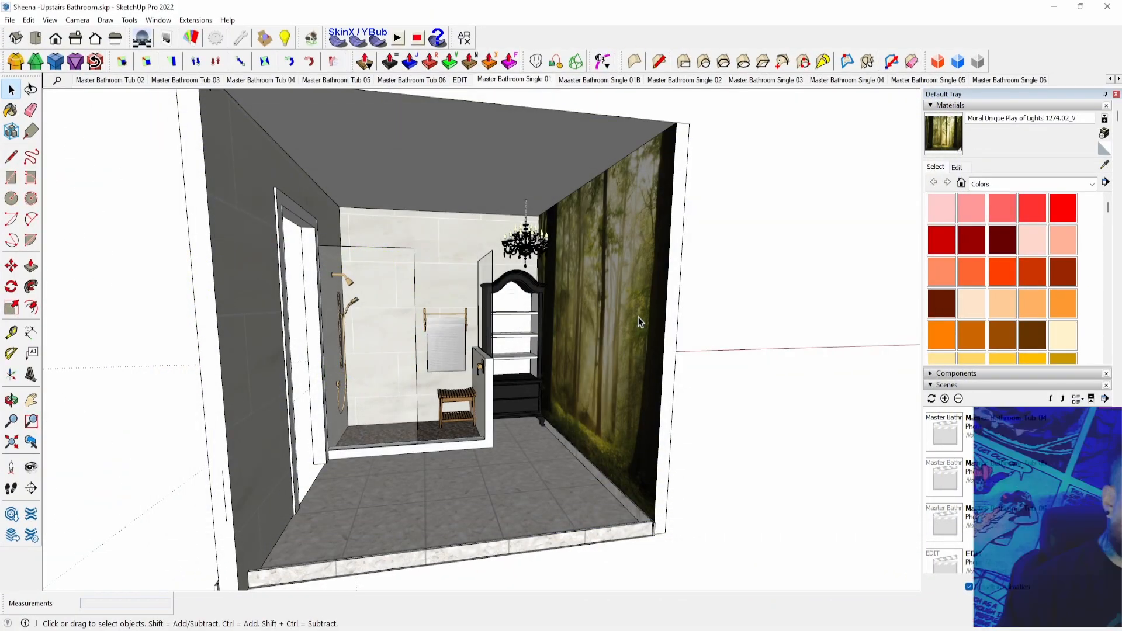
Step: Bring back every hidden wall and fixture of the bathroom at once
{"action": "left_click", "coordinate": [30, 21]}
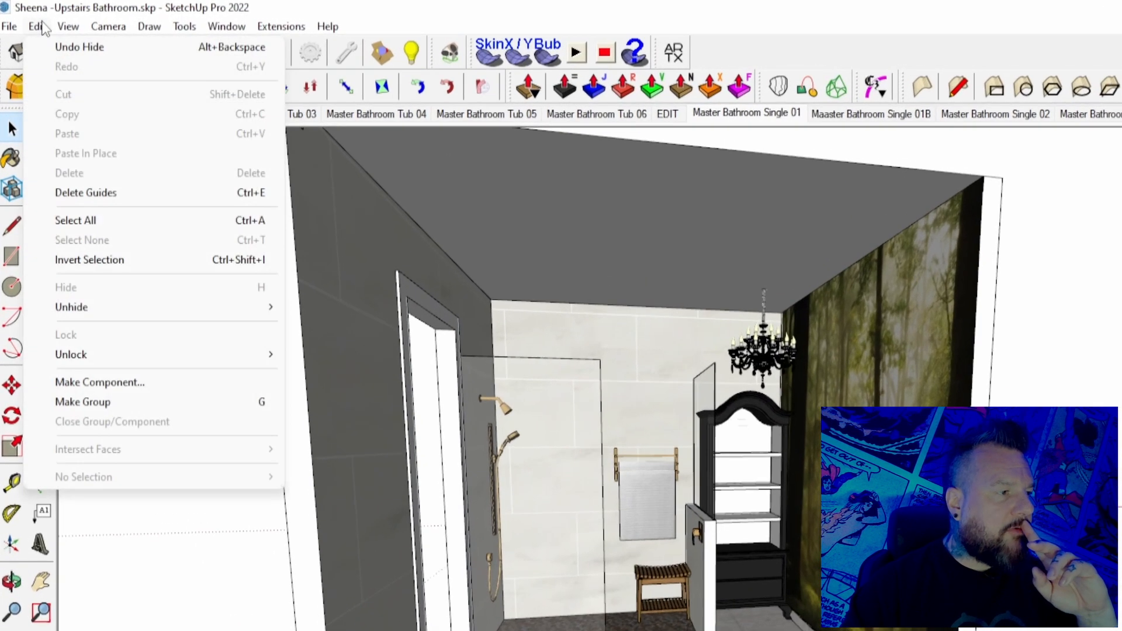
{"action": "mouse_move", "coordinate": [154, 311]}
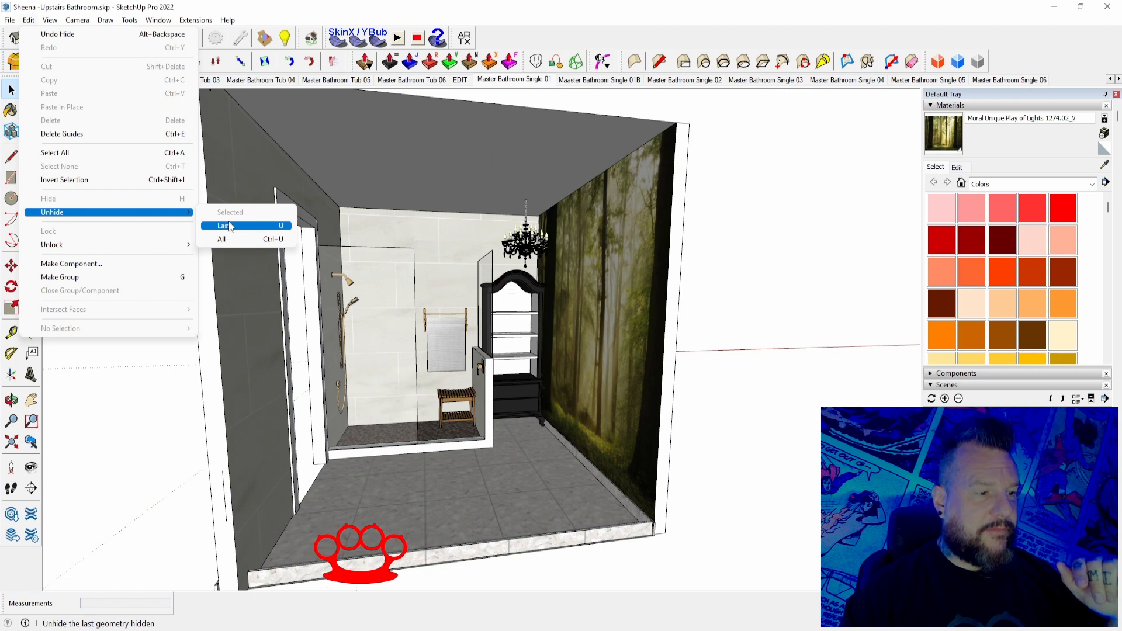
{"action": "left_click", "coordinate": [229, 226]}
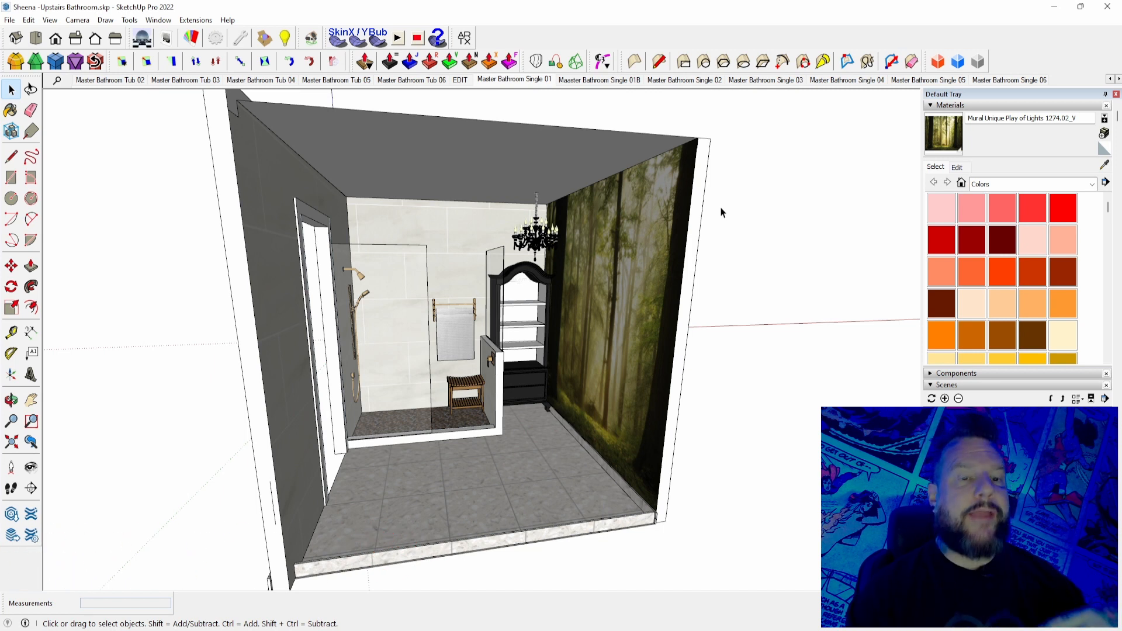
{"action": "left_click", "coordinate": [68, 47]}
{"action": "left_click", "coordinate": [28, 20]}
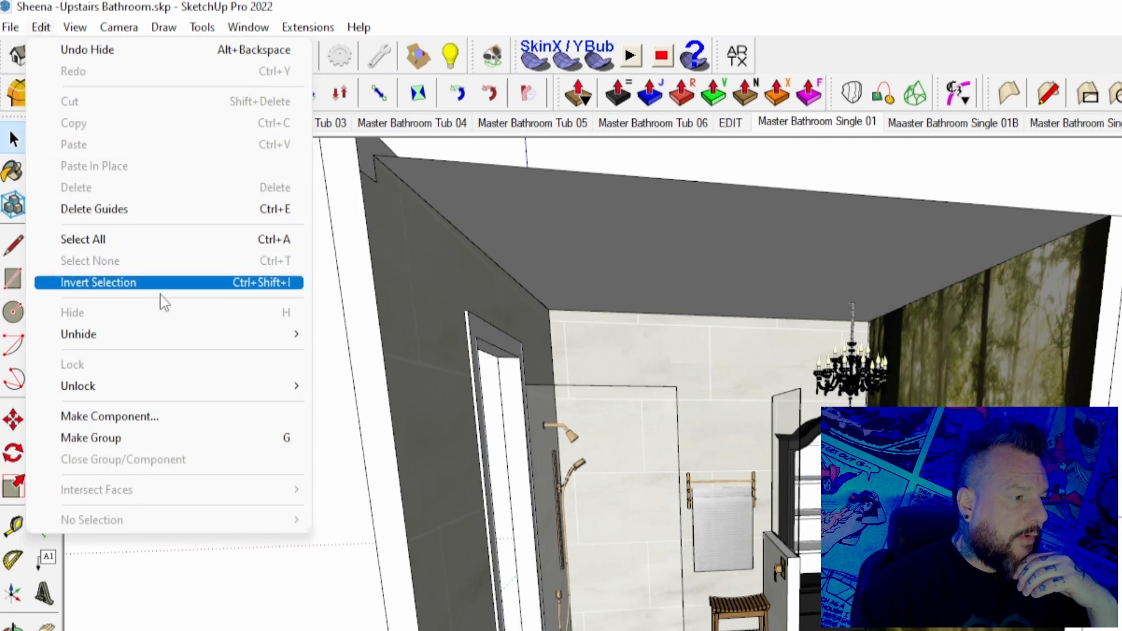
{"action": "mouse_move", "coordinate": [191, 330]}
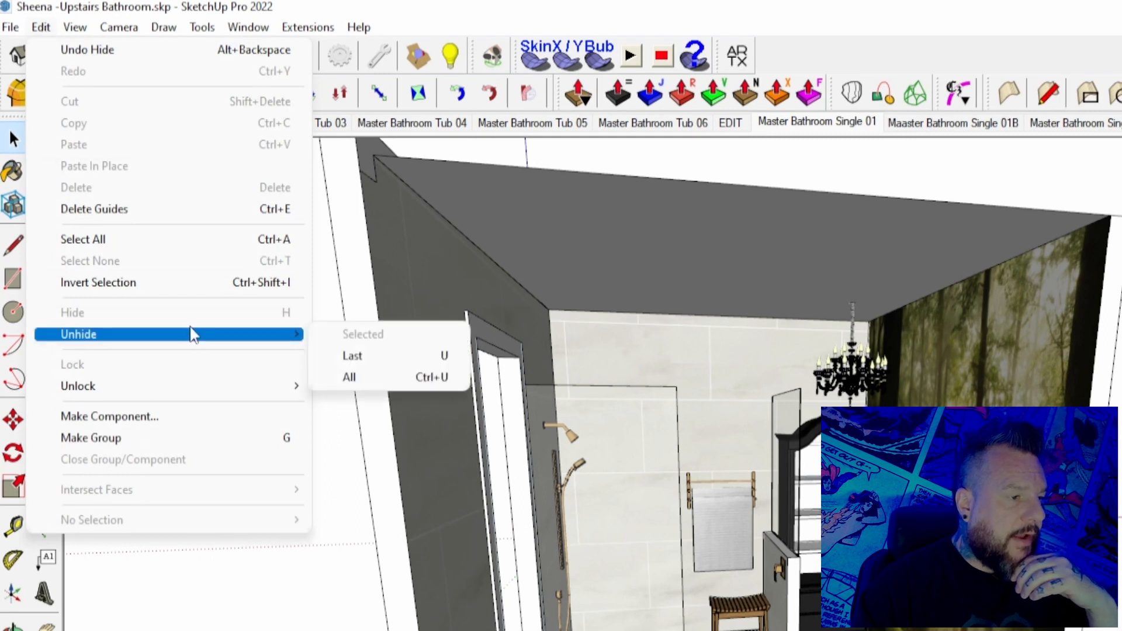
{"action": "left_click", "coordinate": [351, 355]}
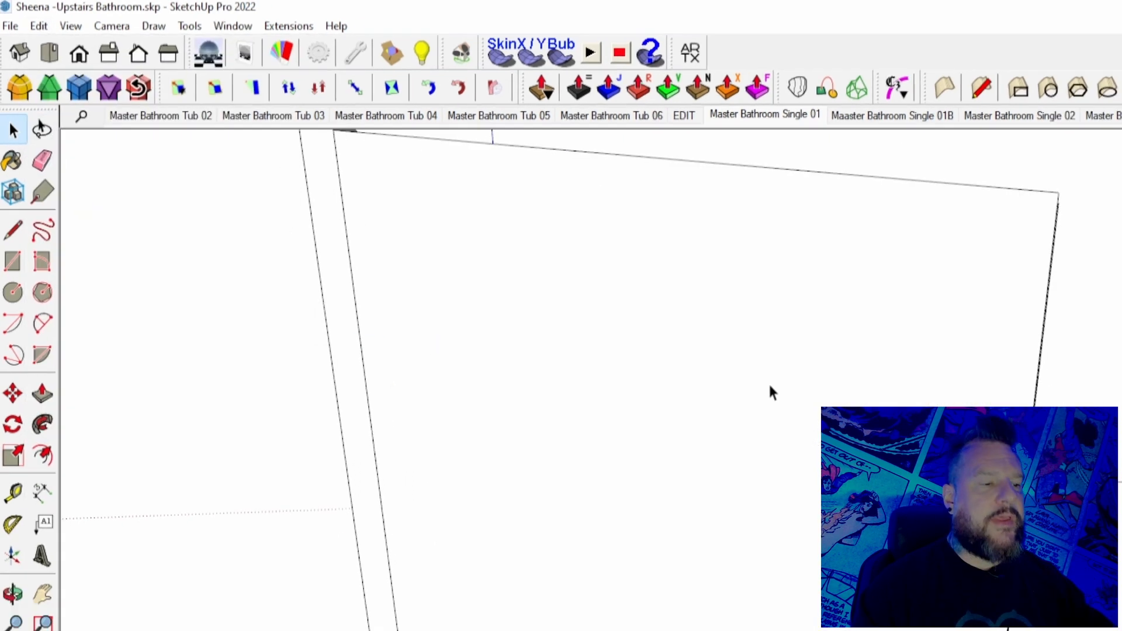
Step: Hide the toilet beside the vanity
{"action": "scroll", "coordinate": [476, 250], "scroll_direction": "down", "scroll_amount": 3}
{"action": "middle_click_drag", "start_coordinate": [476, 251], "coordinate": [504, 255]}
{"action": "scroll", "coordinate": [490, 267], "scroll_direction": "up", "scroll_amount": 10}
{"action": "scroll", "coordinate": [504, 256], "scroll_direction": "up", "scroll_amount": 4}
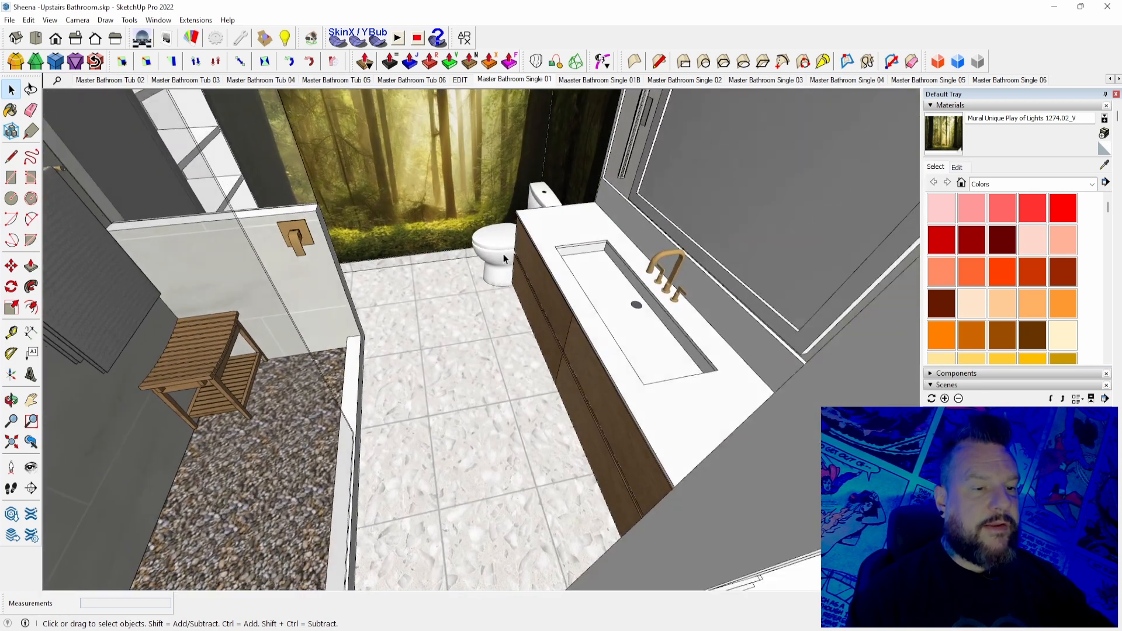
{"action": "left_click", "coordinate": [494, 245]}
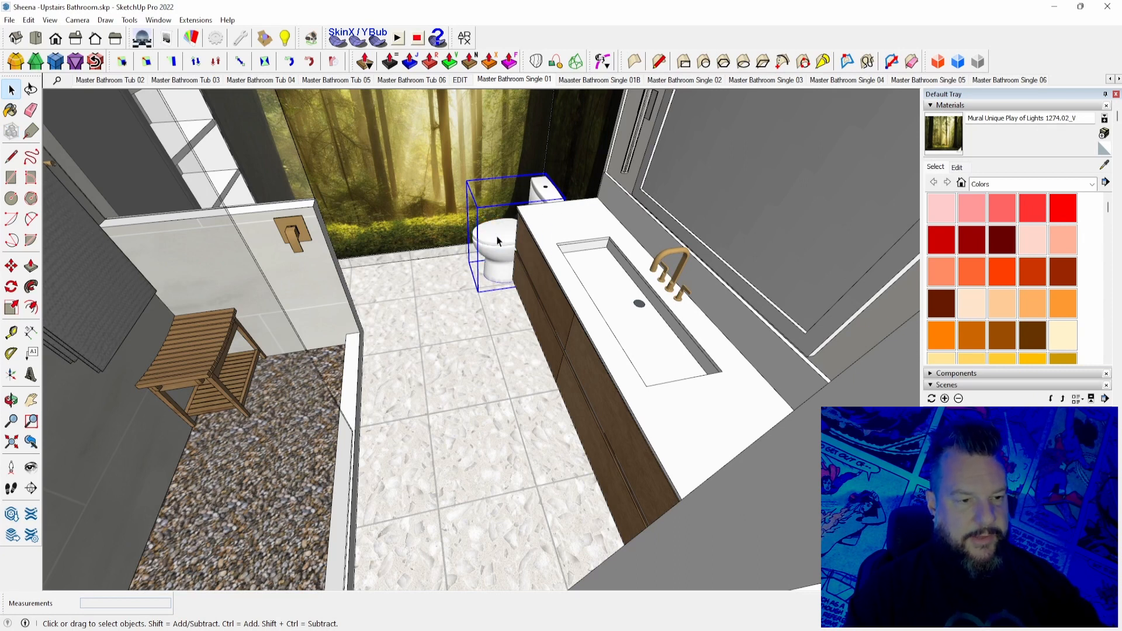
{"action": "key", "text": "h"}
Step: Hide the wooden bench standing on the shower's pebble floor
{"action": "scroll", "coordinate": [357, 264], "scroll_direction": "up", "scroll_amount": 5}
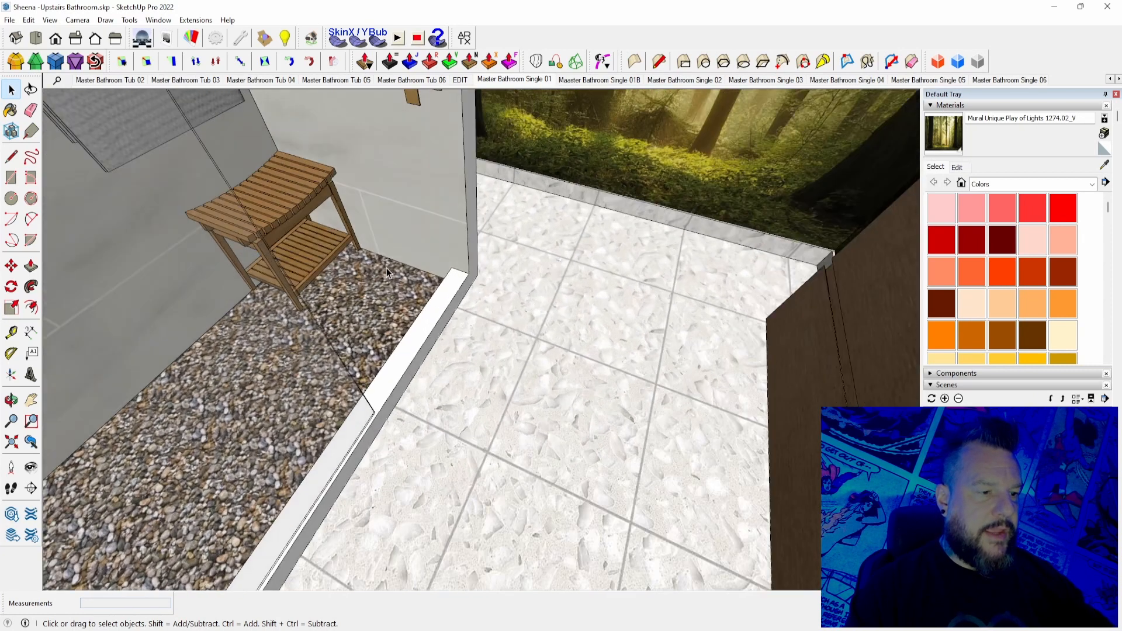
{"action": "middle_click_drag", "start_coordinate": [387, 268], "coordinate": [349, 226]}
{"action": "left_click", "coordinate": [350, 225]}
{"action": "left_click", "coordinate": [391, 226]}
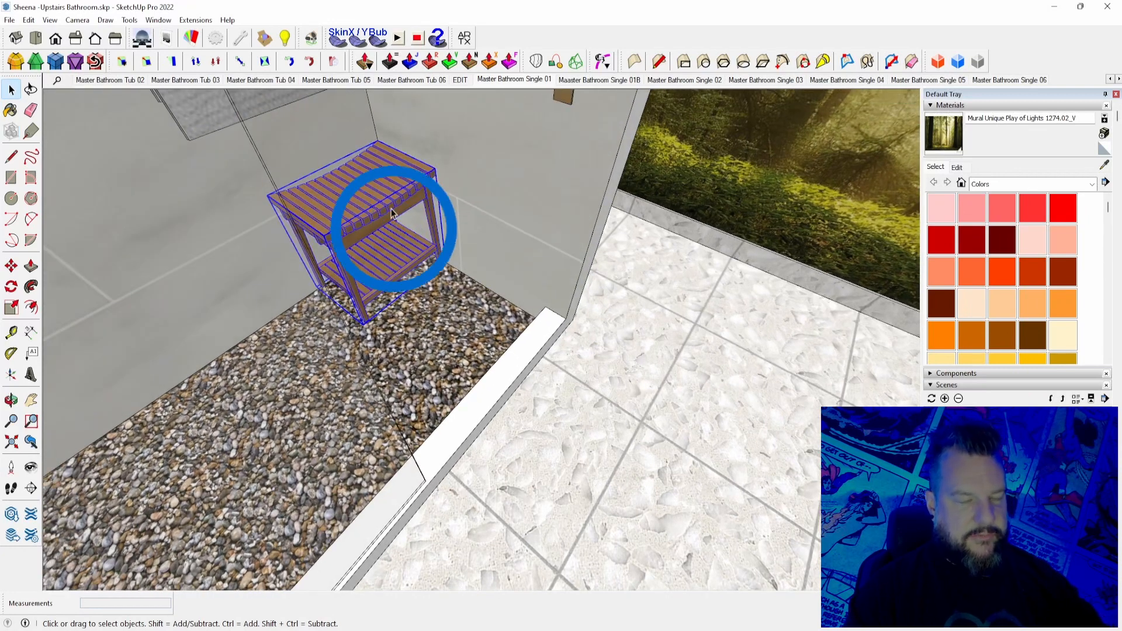
{"action": "key", "text": "h"}
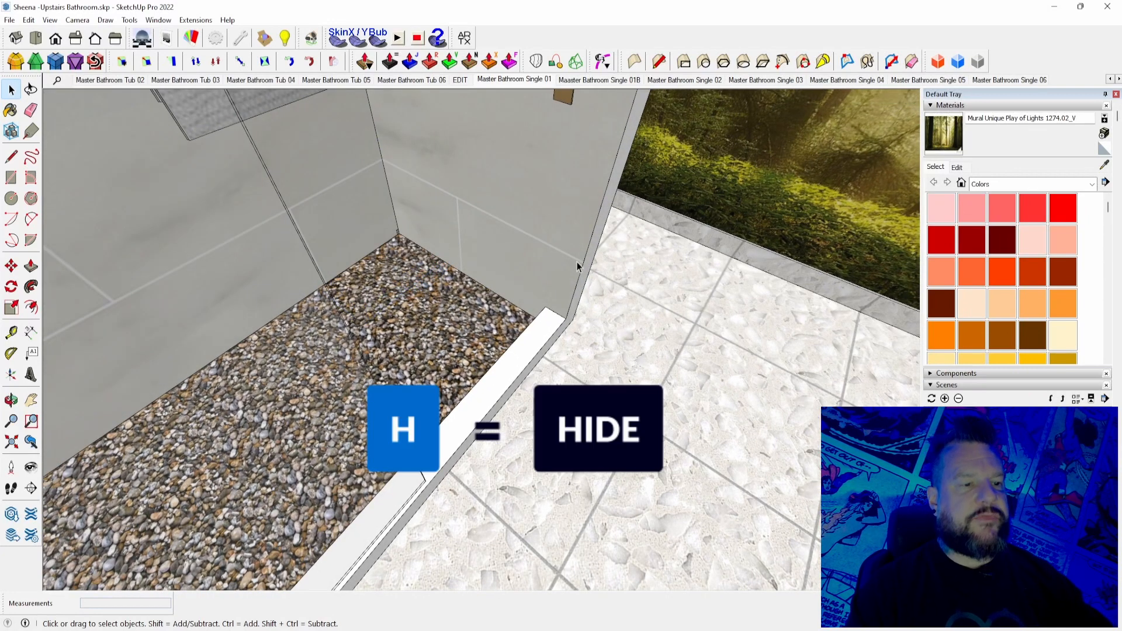
Step: Draw a rectangle on the tiled floor between the shower and the vanity, inside the doorway
{"action": "scroll", "coordinate": [577, 261], "scroll_direction": "down", "scroll_amount": 10}
{"action": "scroll", "coordinate": [574, 241], "scroll_direction": "up", "scroll_amount": 10}
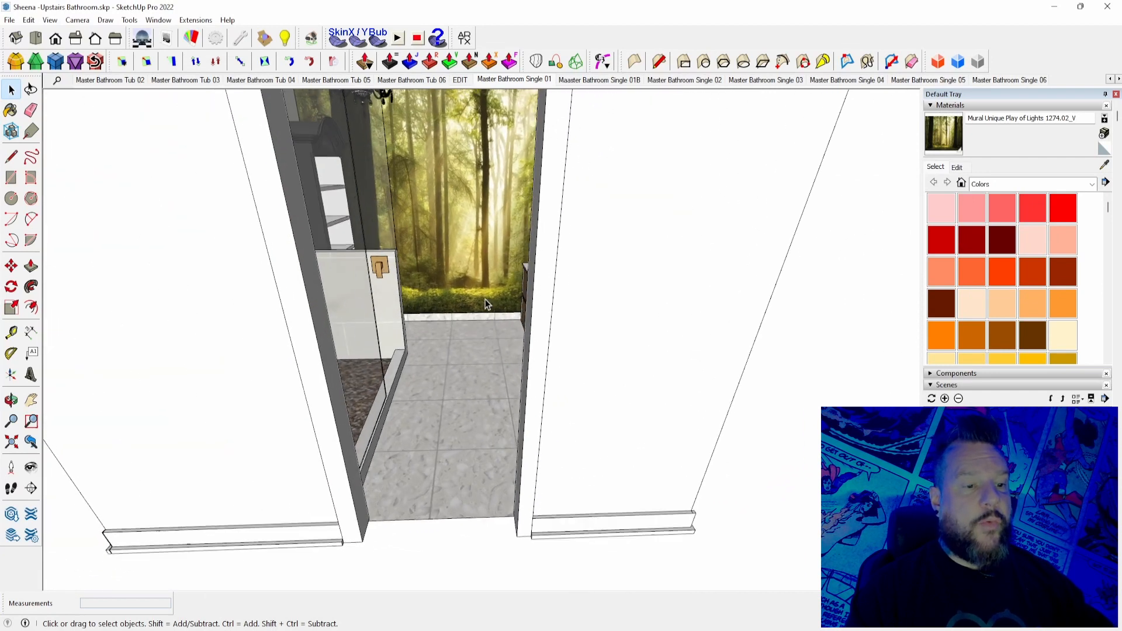
{"action": "middle_click_drag", "start_coordinate": [485, 299], "coordinate": [474, 344]}
{"action": "scroll", "coordinate": [474, 343], "scroll_direction": "up", "scroll_amount": 3}
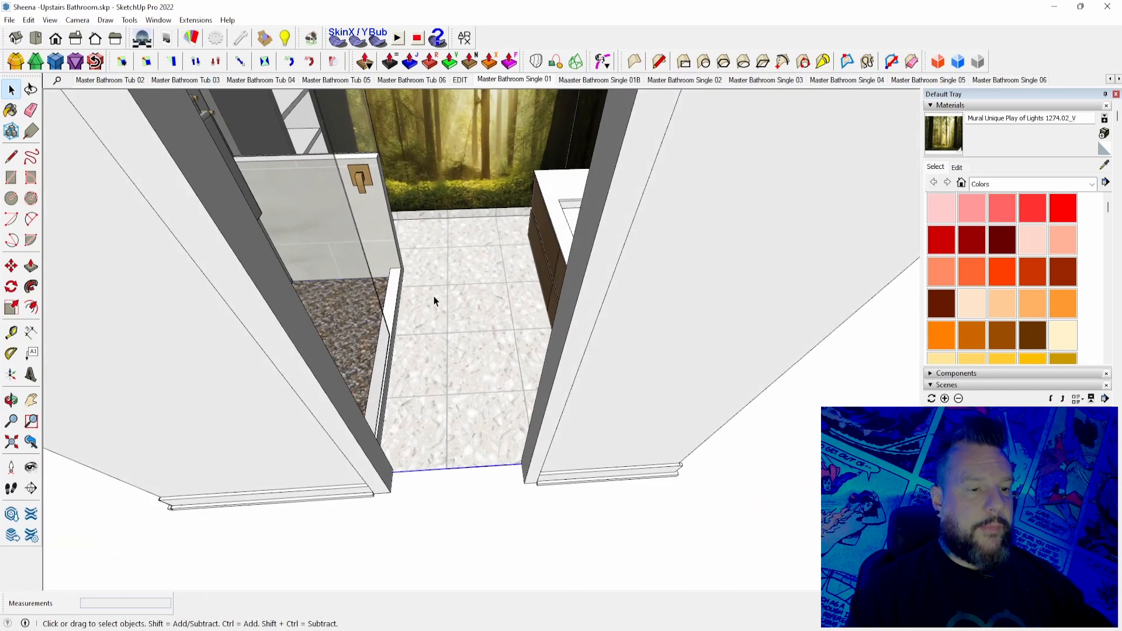
{"action": "key", "text": "r"}
{"action": "left_click", "coordinate": [438, 276]}
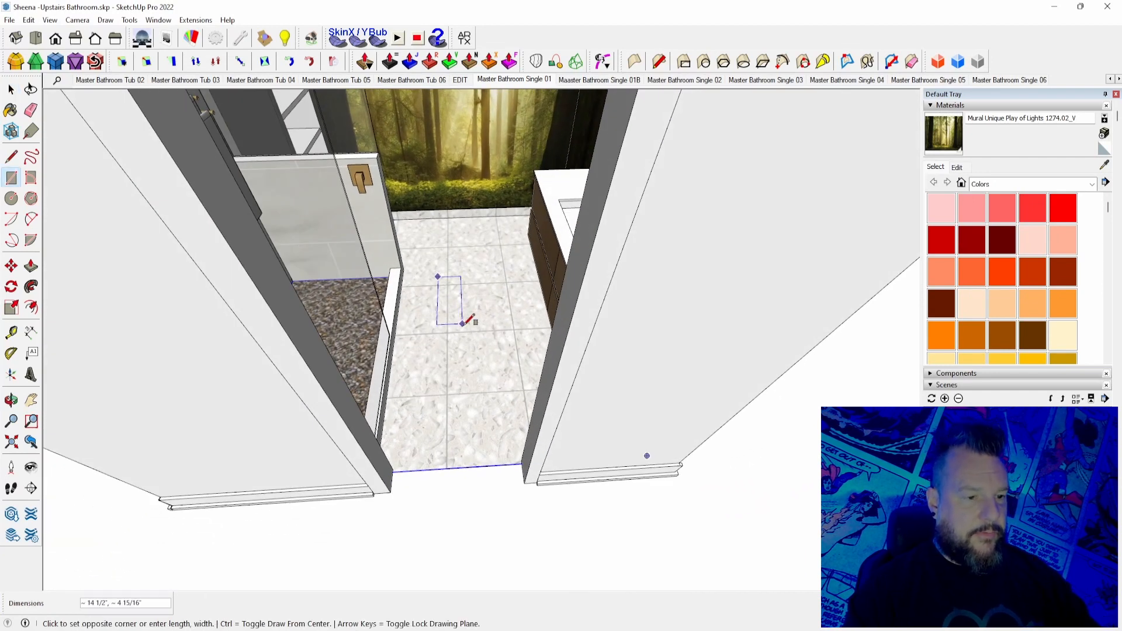
{"action": "left_click", "coordinate": [503, 361]}
Step: Extrude the floor rectangle upward about 28 inches into a box
{"action": "key", "text": "space"}
{"action": "key", "text": "p"}
{"action": "left_click", "coordinate": [467, 322]}
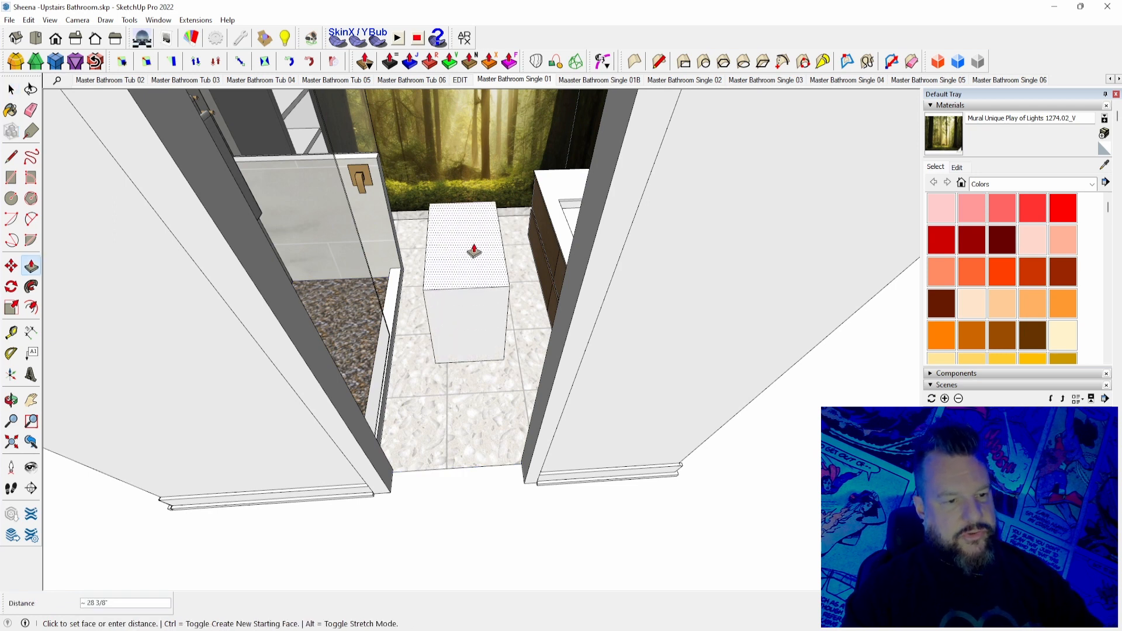
{"action": "left_click", "coordinate": [473, 247]}
{"action": "key", "text": "space"}
Step: Draw a rectangle about 6 3/4 by 4 3/16 inches on the box's front face and extrude the surrounding face about 34 inches outward
{"action": "left_click", "coordinate": [472, 325]}
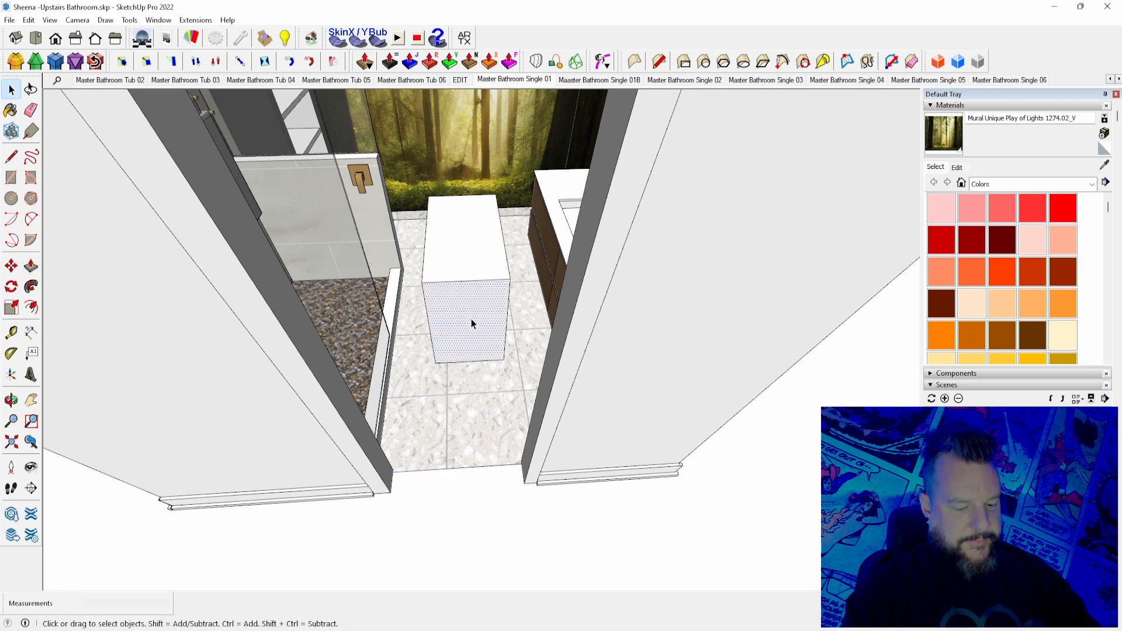
{"action": "key", "text": "r"}
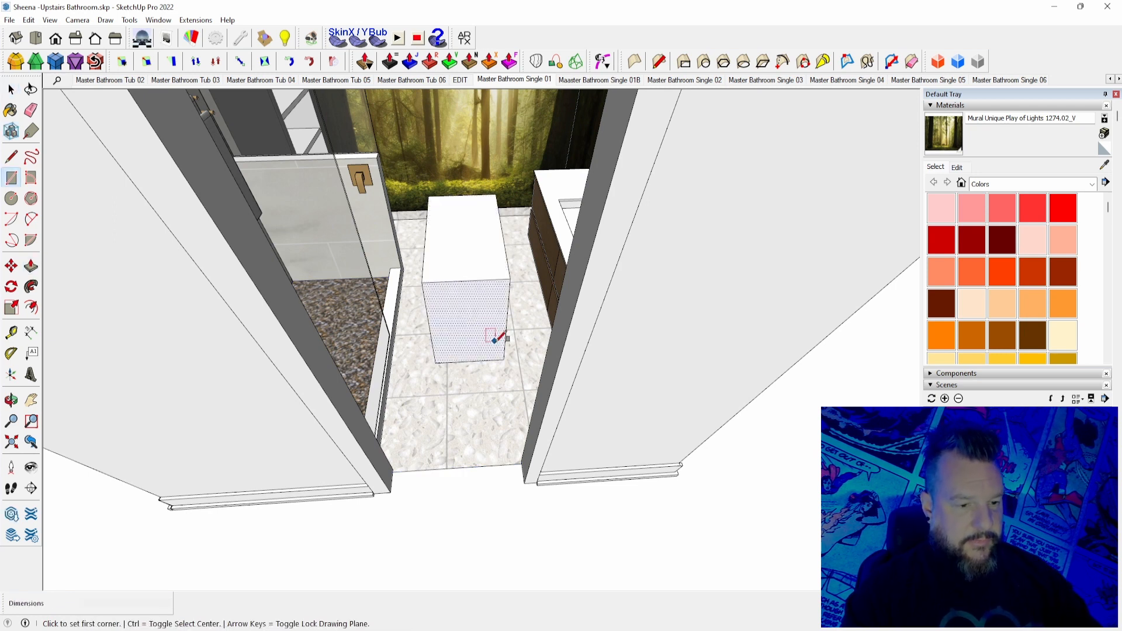
{"action": "left_click", "coordinate": [463, 312]}
{"action": "left_click", "coordinate": [480, 331]}
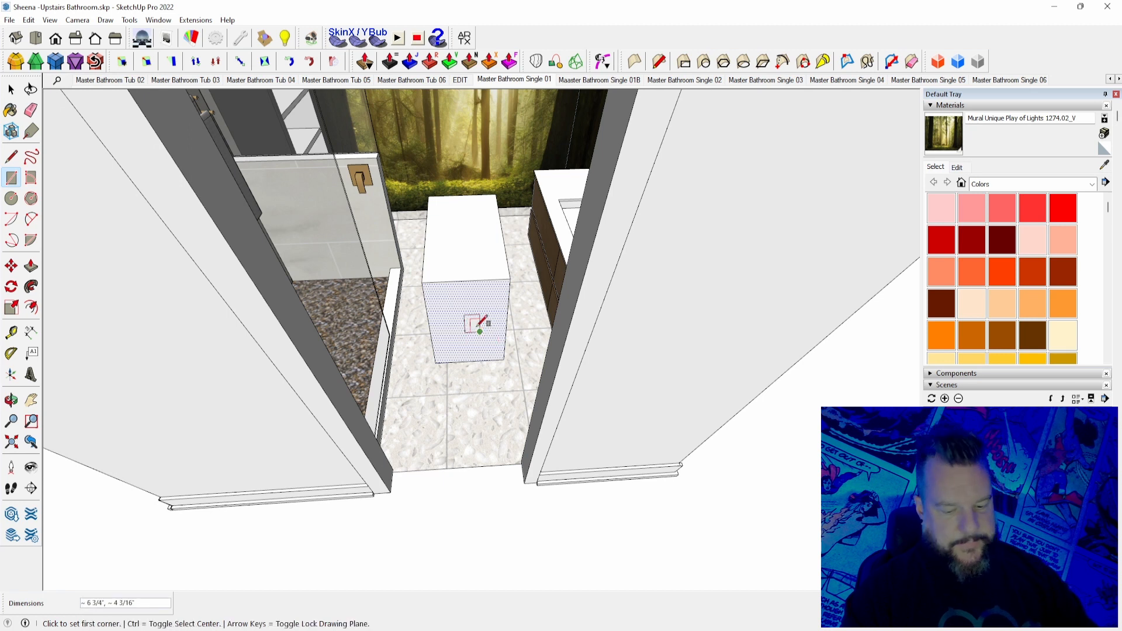
{"action": "key", "text": "p"}
{"action": "left_click", "coordinate": [467, 325]}
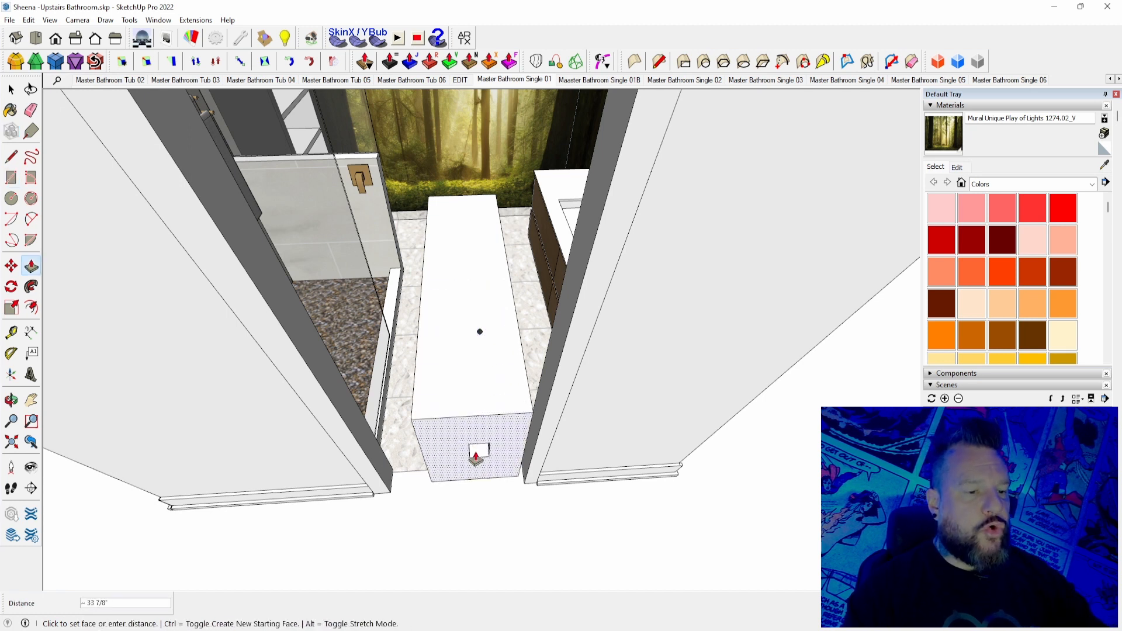
{"action": "left_click", "coordinate": [476, 459]}
{"action": "middle_click_drag", "start_coordinate": [479, 468], "coordinate": [683, 361]}
{"action": "key", "text": "space"}
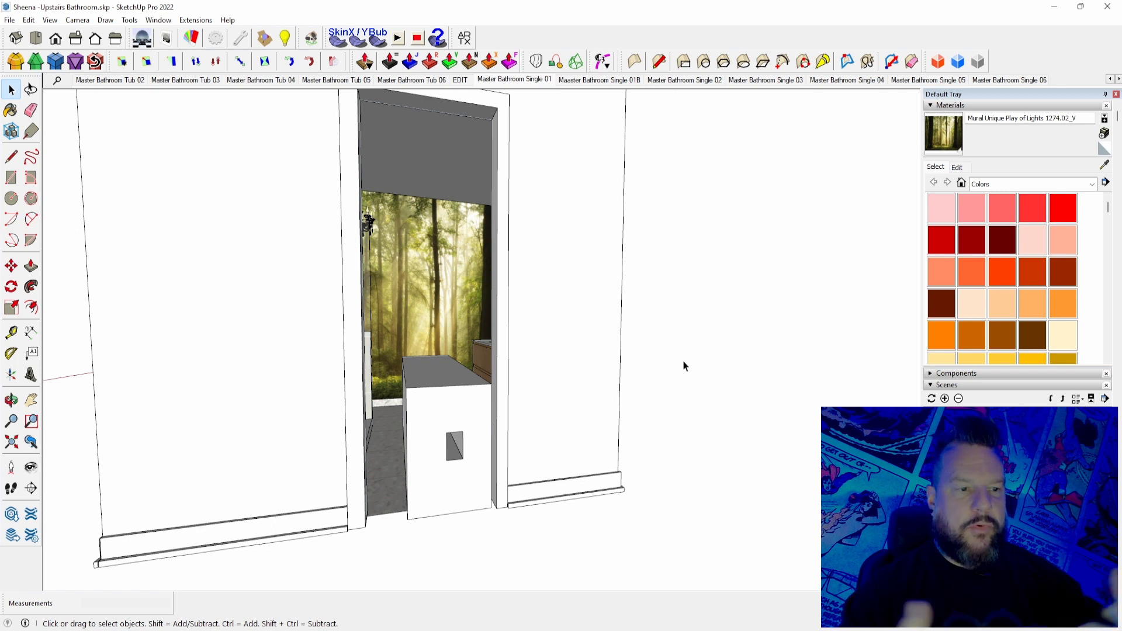
Step: Hide the wall containing the doorway to open up the view into the bathroom
{"action": "scroll", "coordinate": [608, 312], "scroll_direction": "down", "scroll_amount": 12}
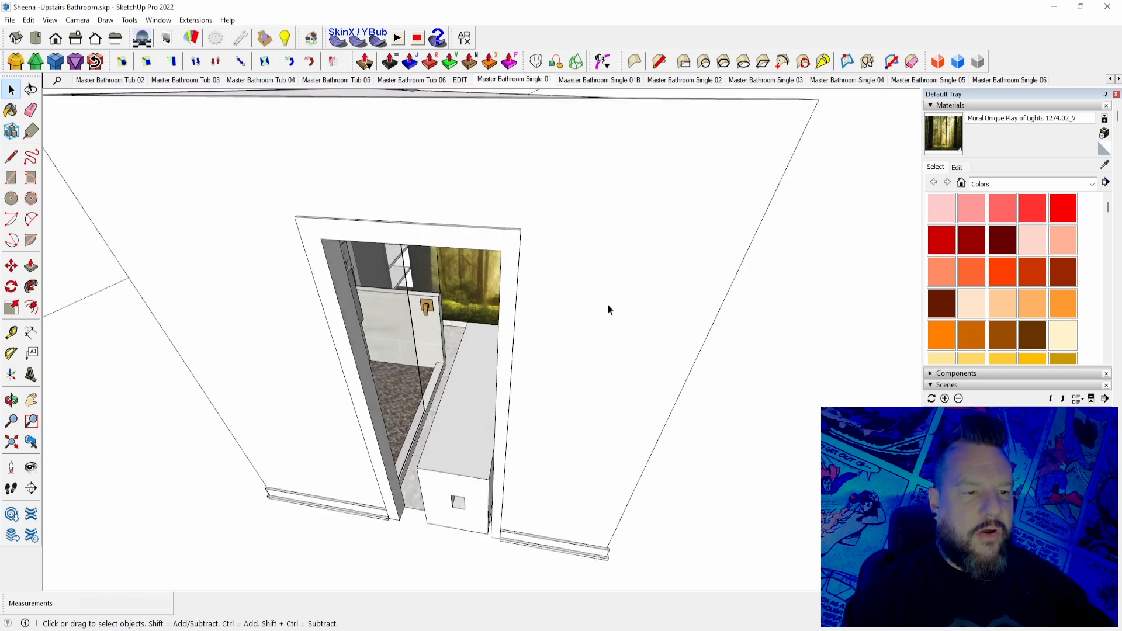
{"action": "scroll", "coordinate": [414, 407], "scroll_direction": "down", "scroll_amount": 3}
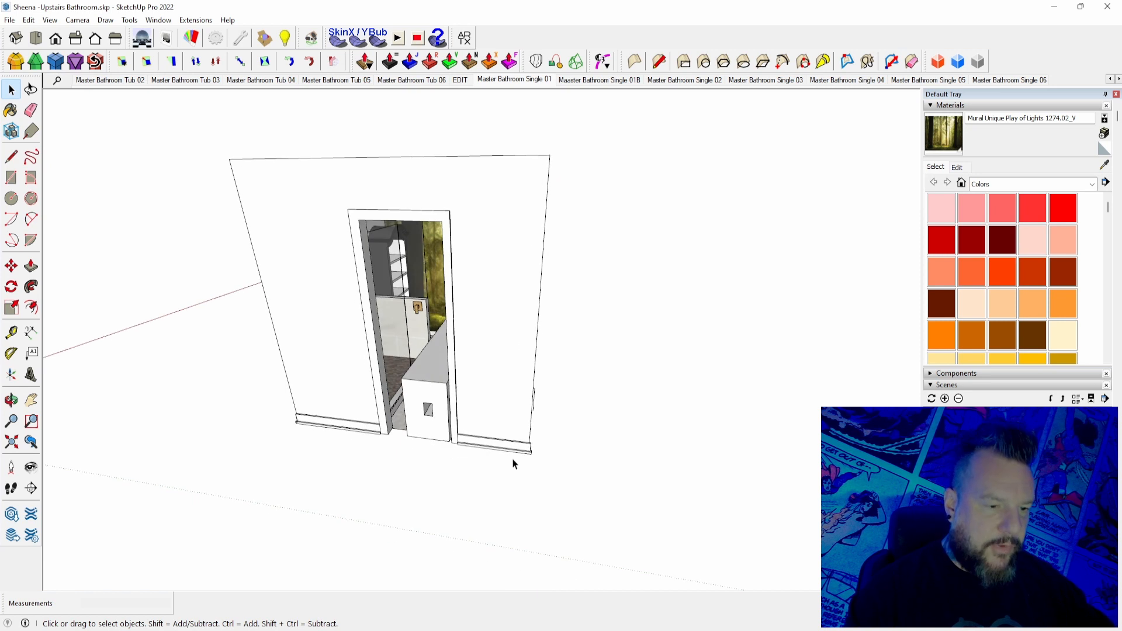
{"action": "middle_click_drag", "start_coordinate": [514, 463], "coordinate": [514, 288]}
{"action": "left_click", "coordinate": [513, 288]}
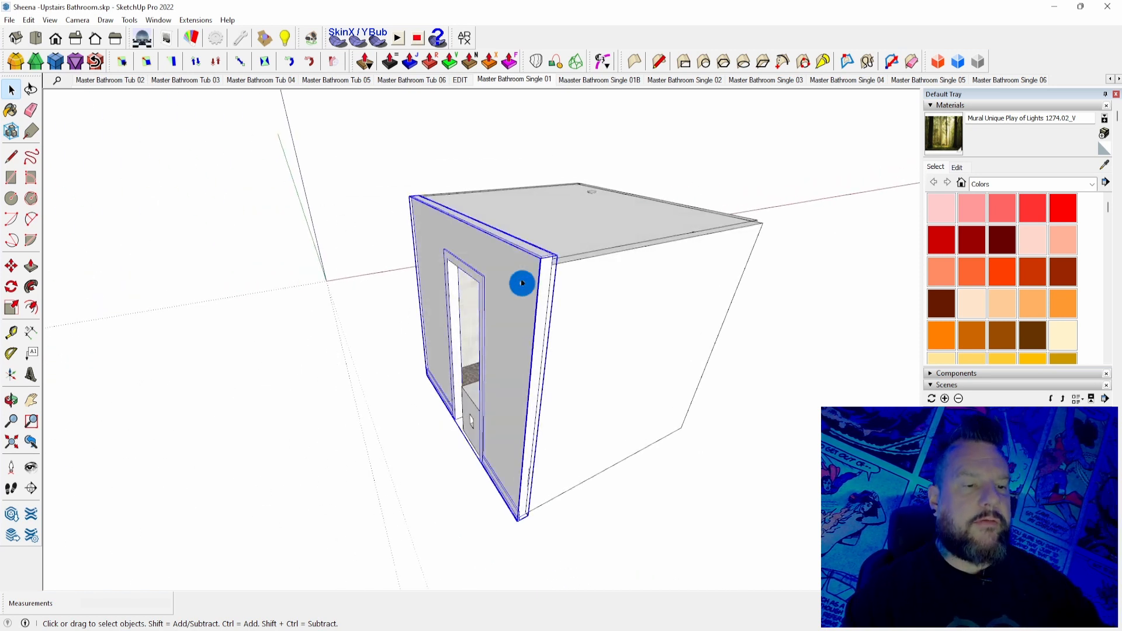
{"action": "key", "text": "h"}
{"action": "scroll", "coordinate": [605, 374], "scroll_direction": "up", "scroll_amount": 10}
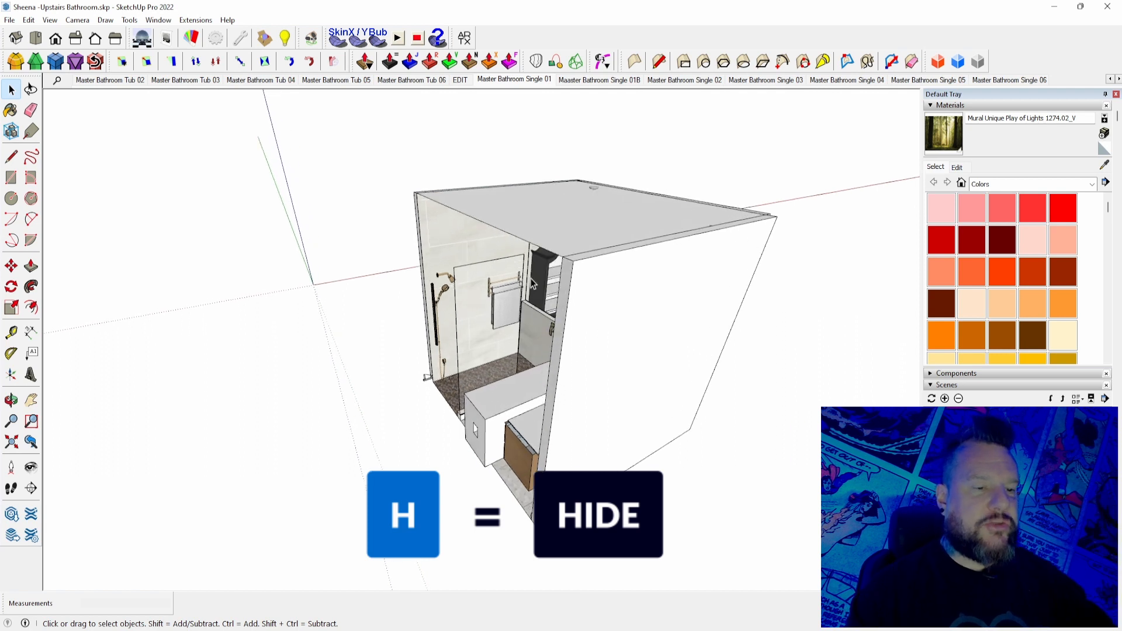
Step: Hide the towel rack with its towels on the shower's tiled wall
{"action": "left_click", "coordinate": [473, 292]}
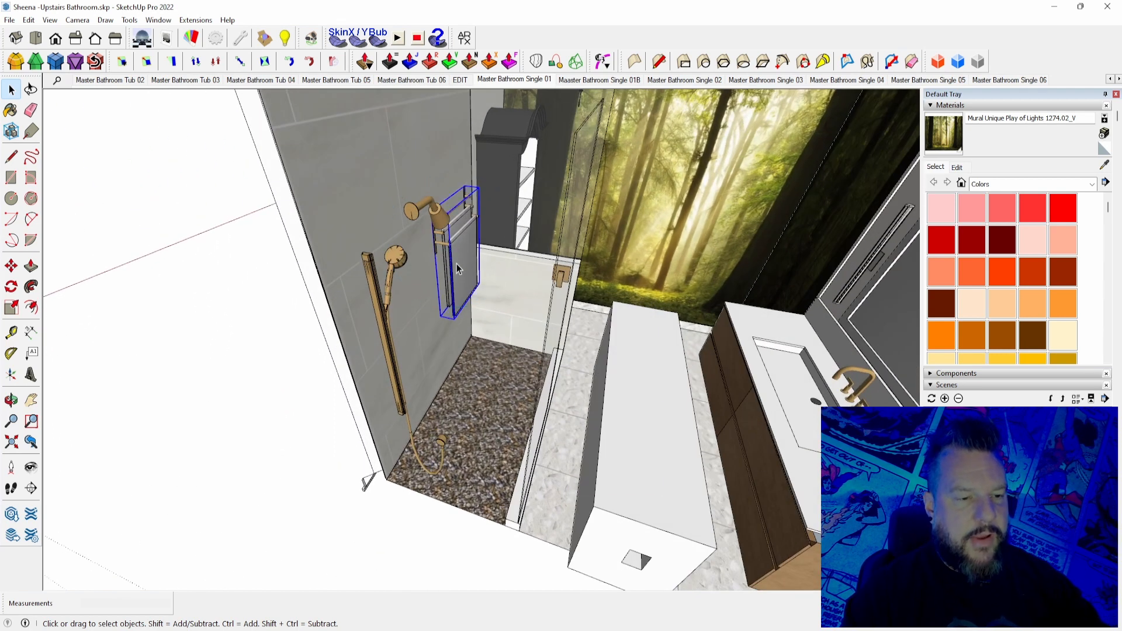
{"action": "left_click", "coordinate": [471, 222]}
{"action": "left_click", "coordinate": [469, 227]}
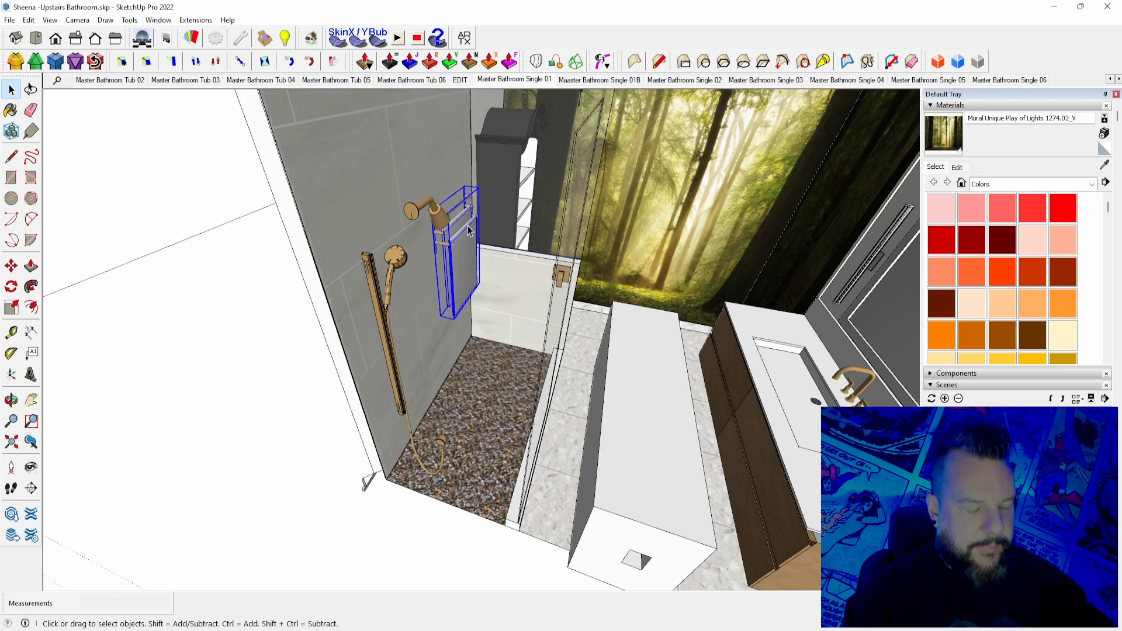
{"action": "key", "text": "h"}
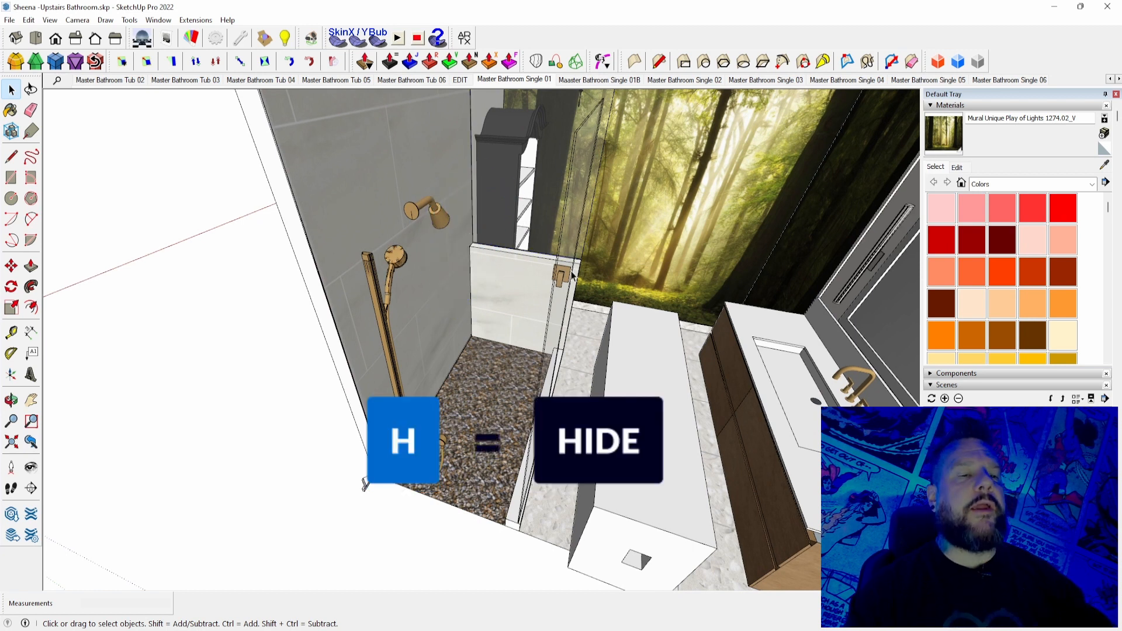
Step: Unhide only the last hidden objects, the doorway wall and the towel rack
{"action": "scroll", "coordinate": [717, 278], "scroll_direction": "down", "scroll_amount": 5}
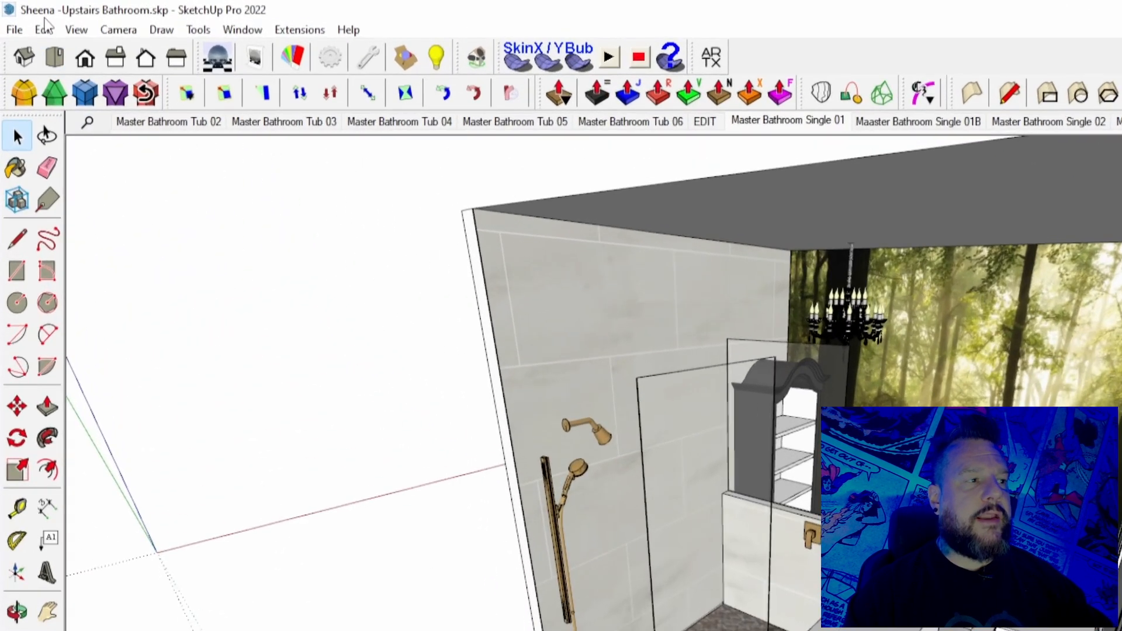
{"action": "left_click", "coordinate": [28, 20]}
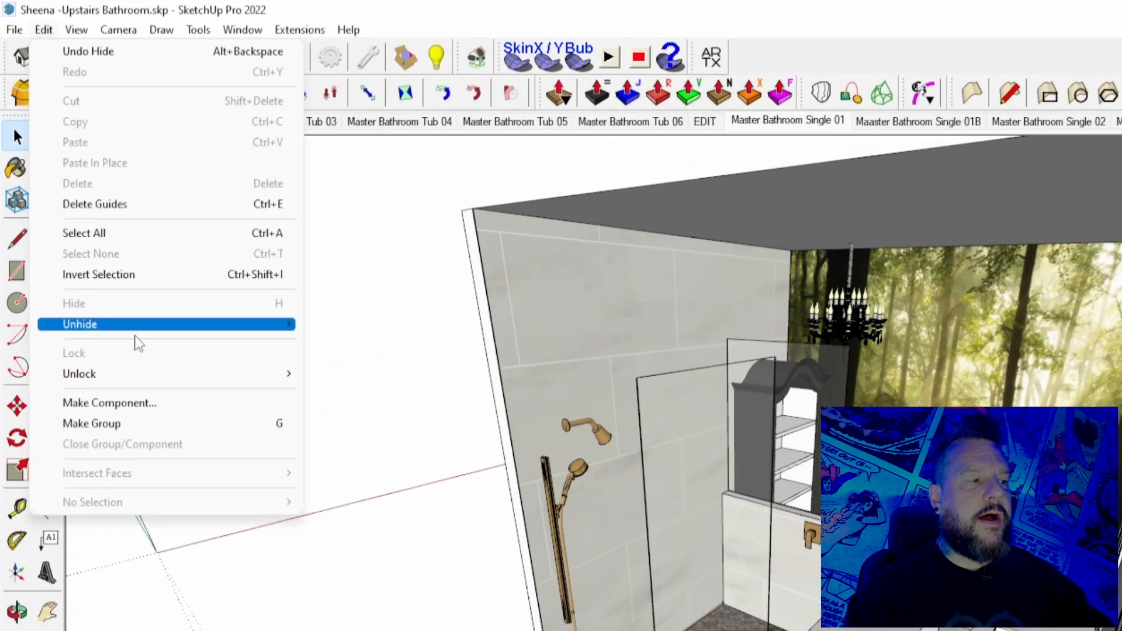
{"action": "mouse_move", "coordinate": [158, 327]}
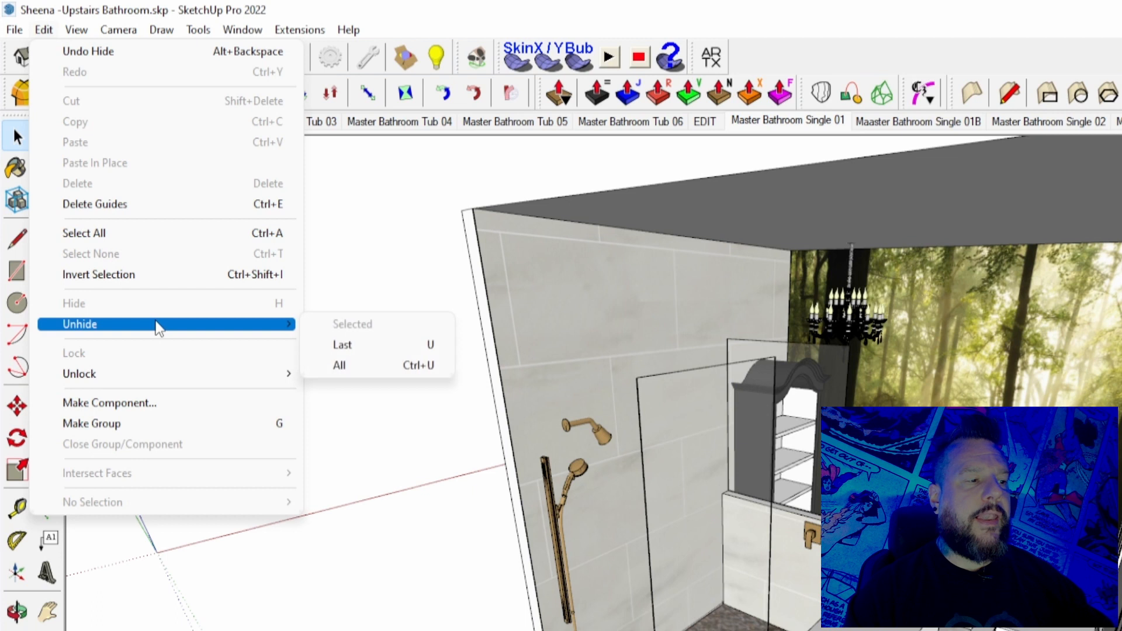
{"action": "left_click", "coordinate": [357, 343]}
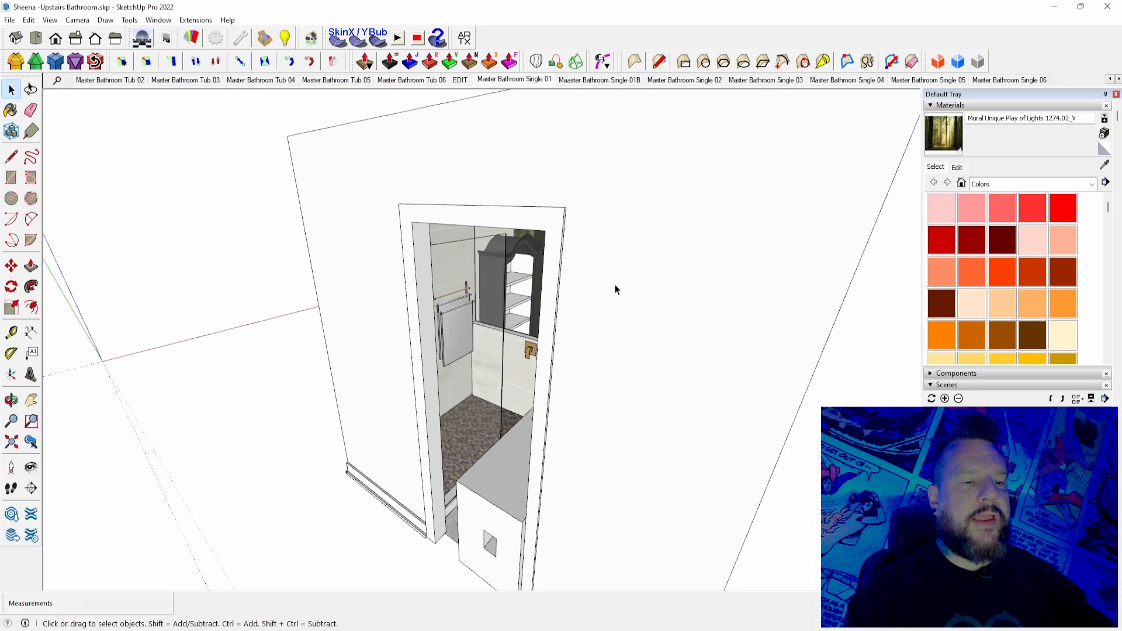
{"action": "left_click", "coordinate": [614, 289]}
Step: Unhide all remaining hidden objects, including the toilet and the shower bench
{"action": "scroll", "coordinate": [474, 300], "scroll_direction": "up", "scroll_amount": 8}
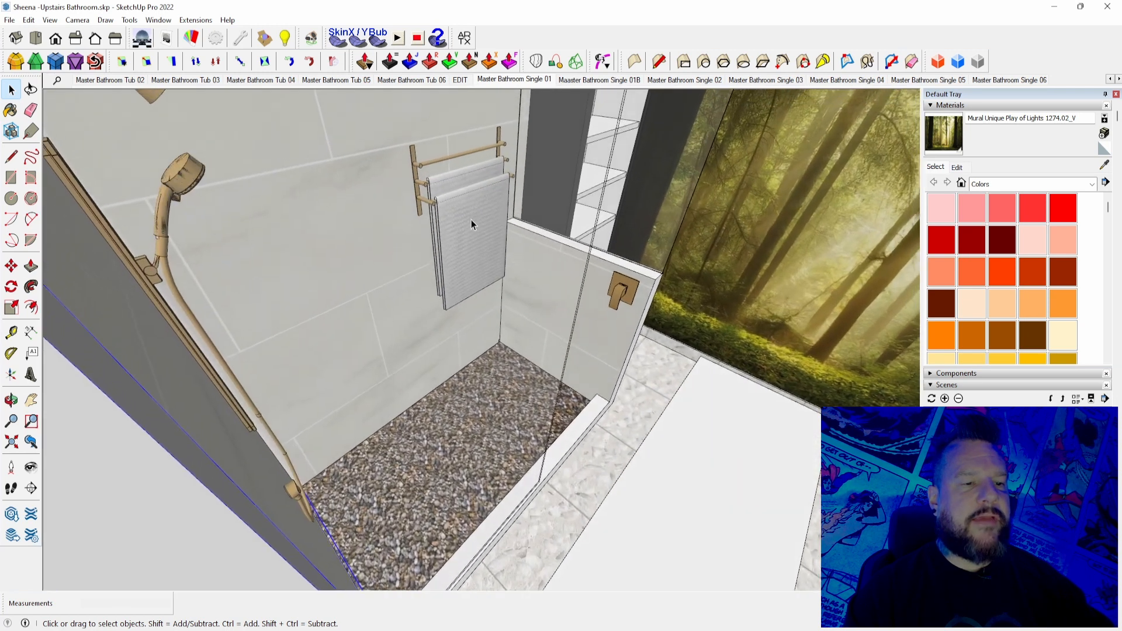
{"action": "middle_click_drag", "start_coordinate": [471, 220], "coordinate": [473, 218]}
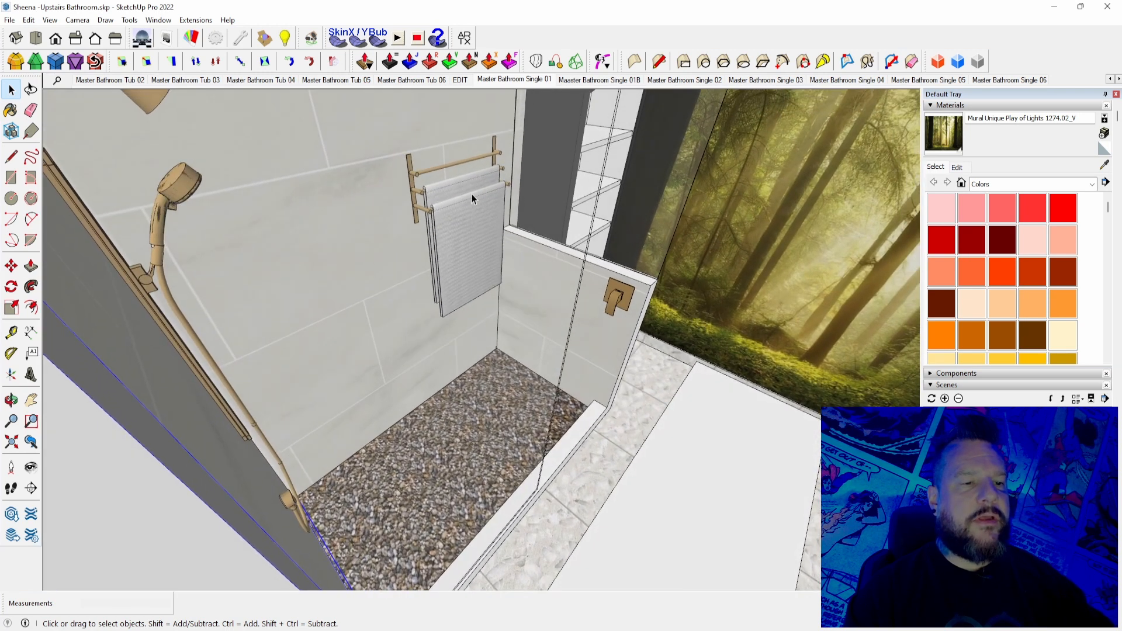
{"action": "mouse_move", "coordinate": [488, 339]}
{"action": "middle_mouse_down"}
{"action": "mouse_move", "coordinate": [441, 353]}
{"action": "mouse_move", "coordinate": [697, 369]}
{"action": "middle_mouse_up"}
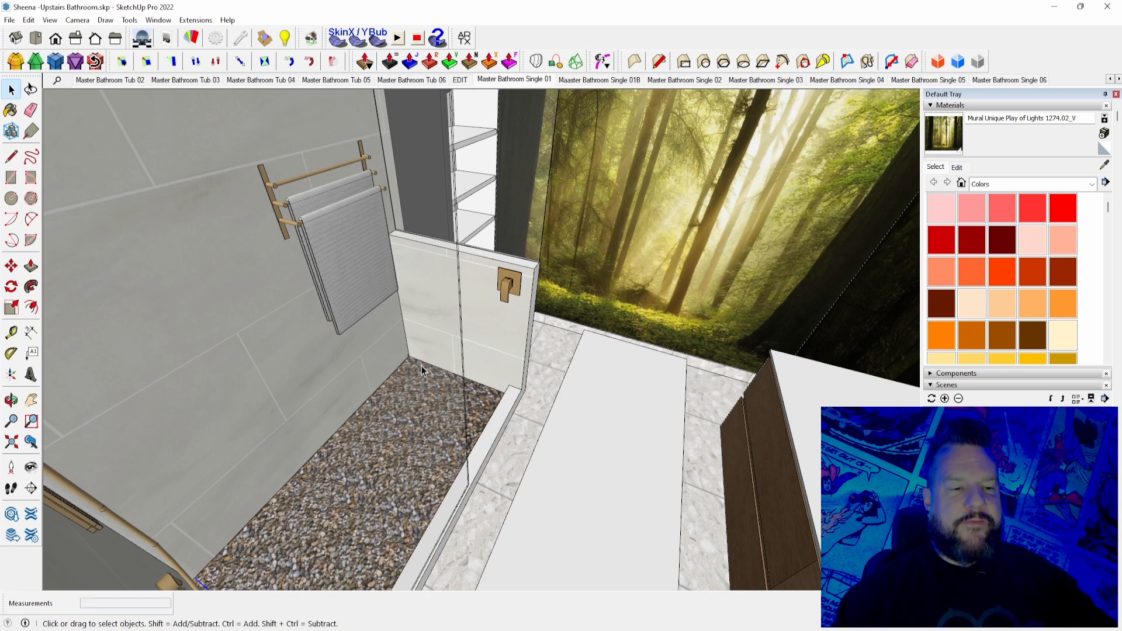
{"action": "scroll", "coordinate": [395, 345], "scroll_direction": "down", "scroll_amount": 2}
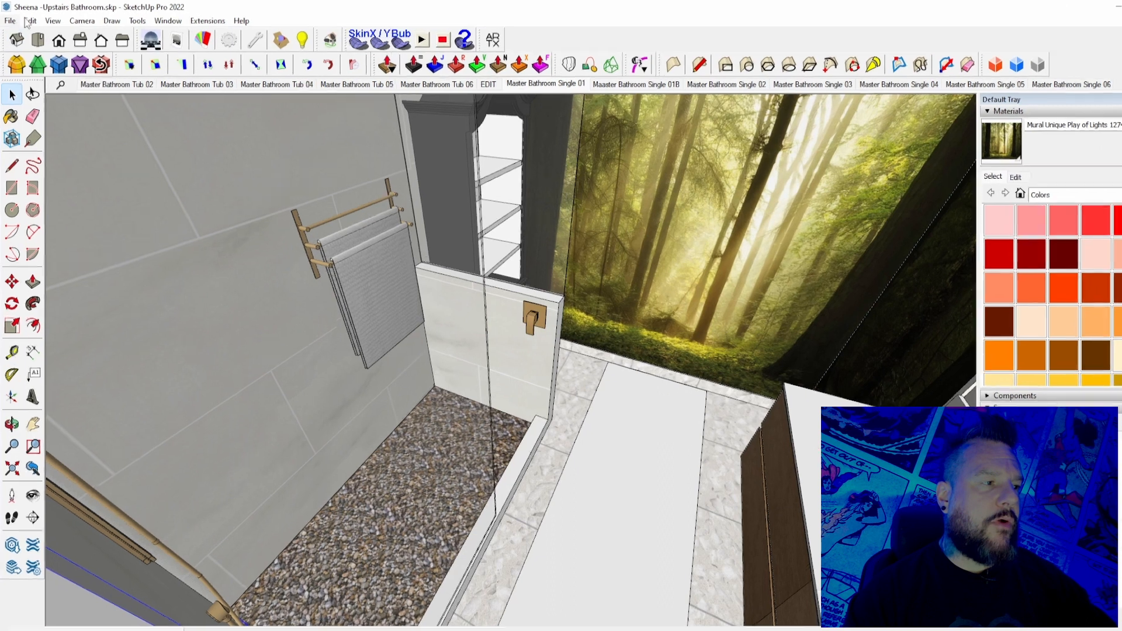
{"action": "left_click", "coordinate": [27, 22]}
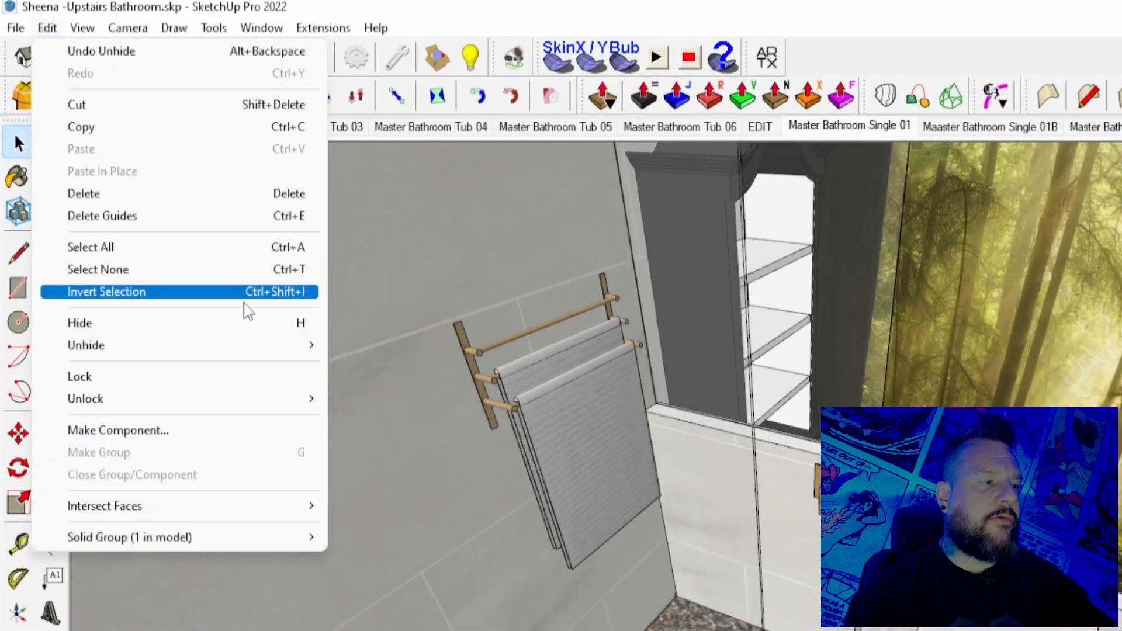
{"action": "mouse_move", "coordinate": [180, 226]}
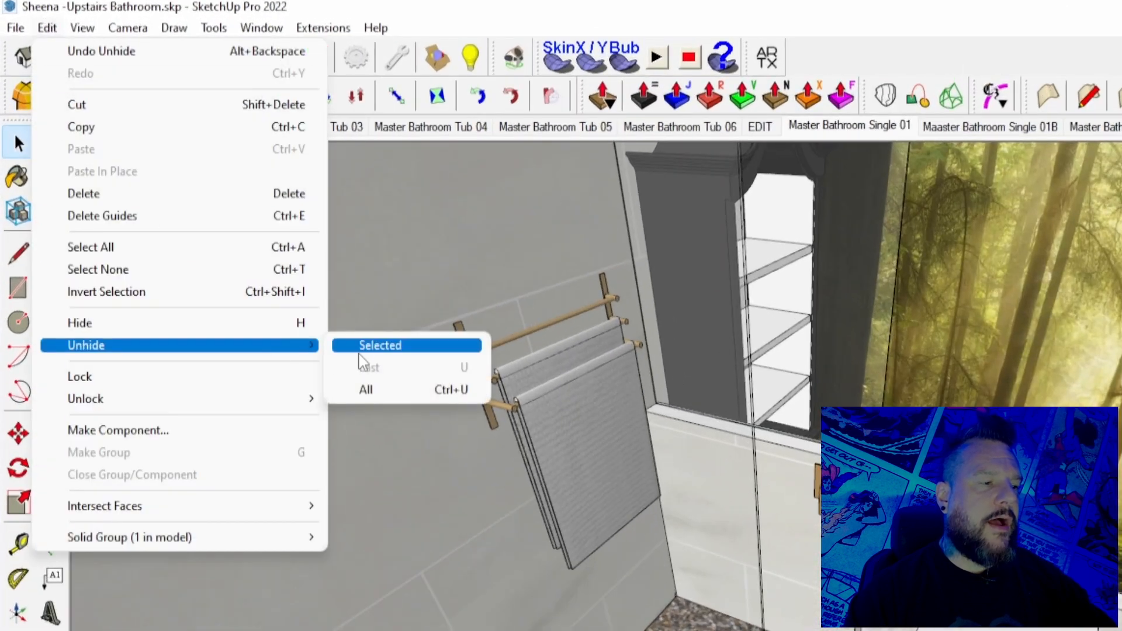
{"action": "left_click", "coordinate": [374, 389]}
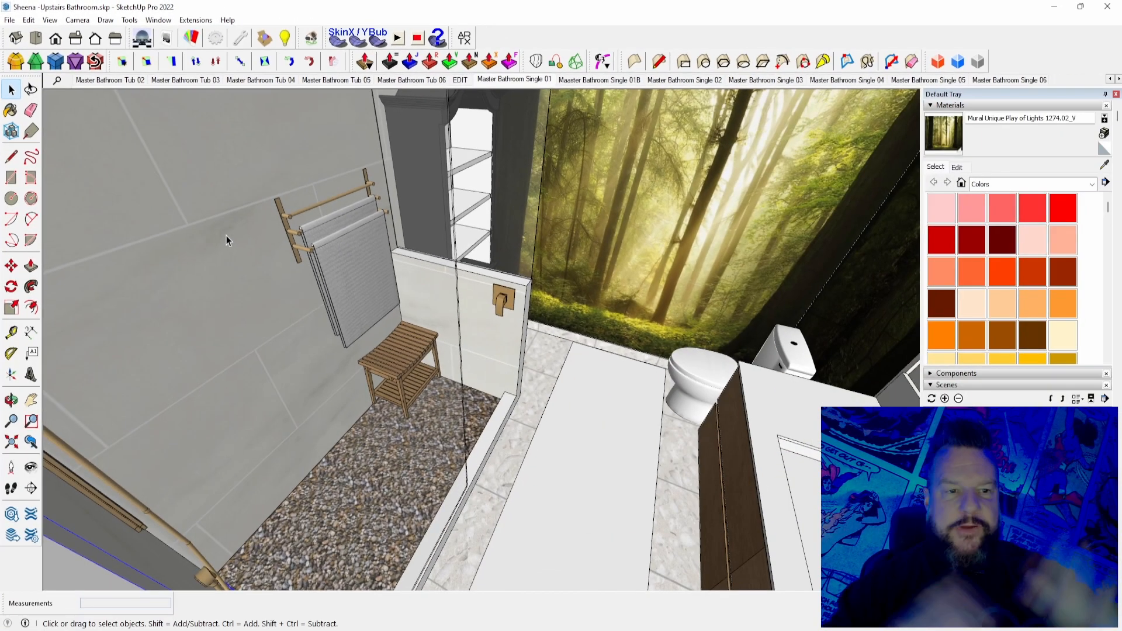
Step: Delete the long box standing on the bathroom floor, including all of its connected faces and edges
{"action": "scroll", "coordinate": [563, 387], "scroll_direction": "down", "scroll_amount": 10}
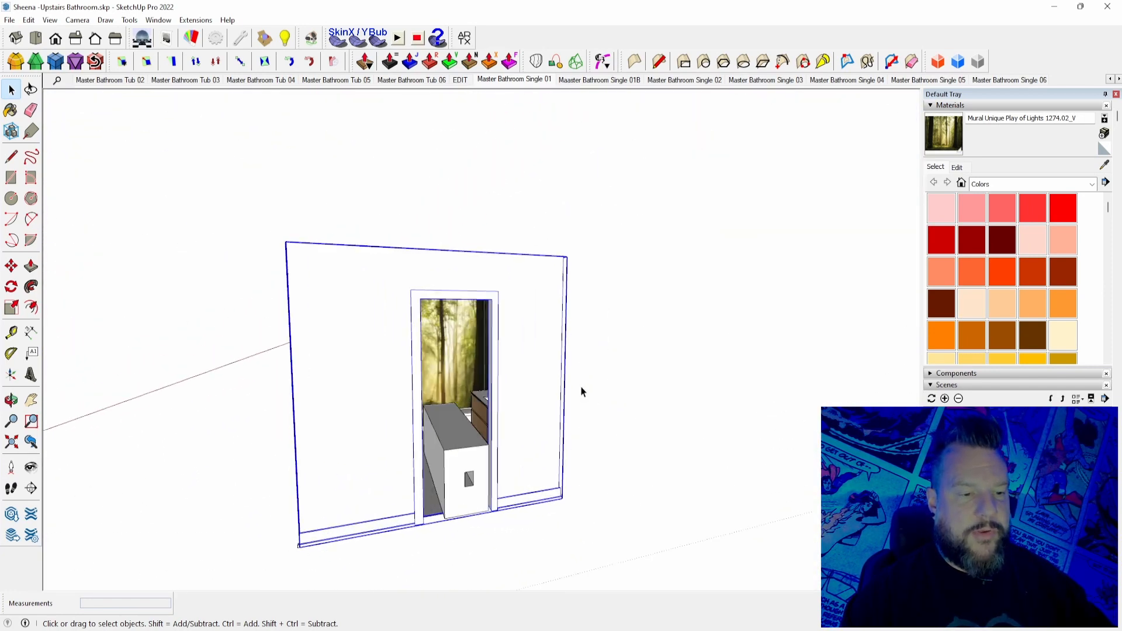
{"action": "scroll", "coordinate": [565, 405], "scroll_direction": "up", "scroll_amount": 8}
{"action": "scroll", "coordinate": [569, 402], "scroll_direction": "up", "scroll_amount": 6}
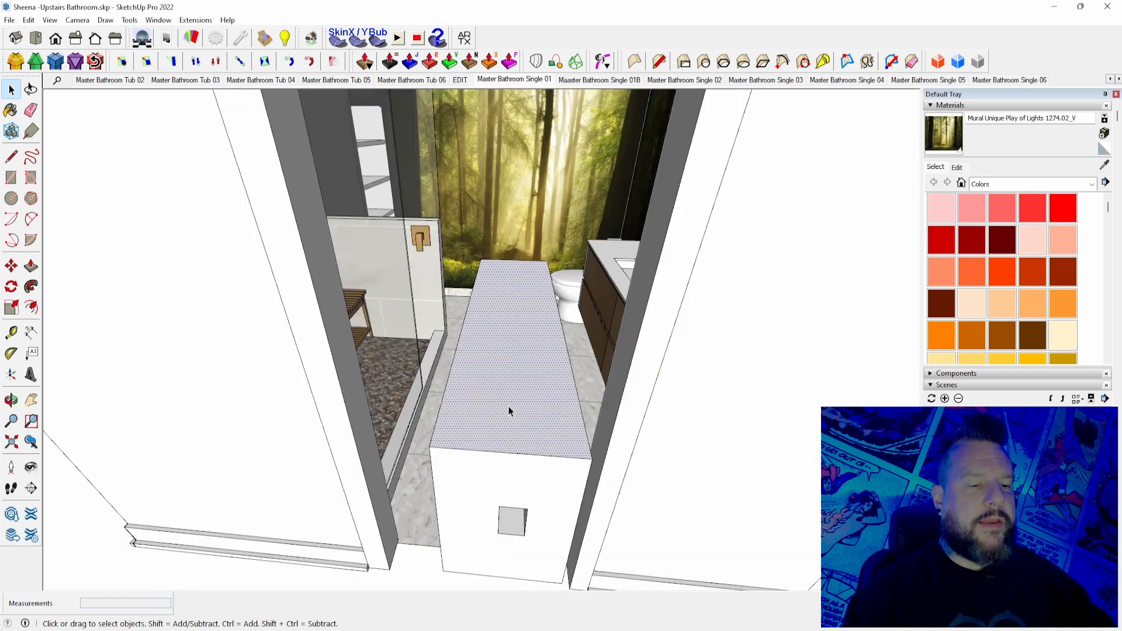
{"action": "left_click", "coordinate": [507, 405]}
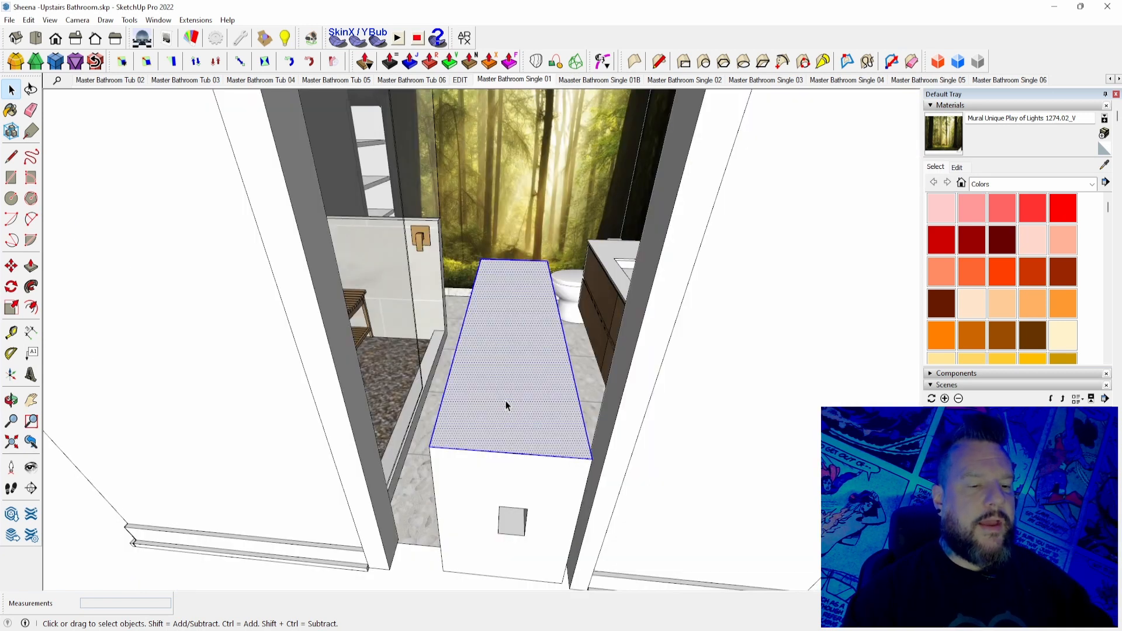
{"action": "triple_click", "coordinate": [506, 404]}
{"action": "key", "text": "Delete"}
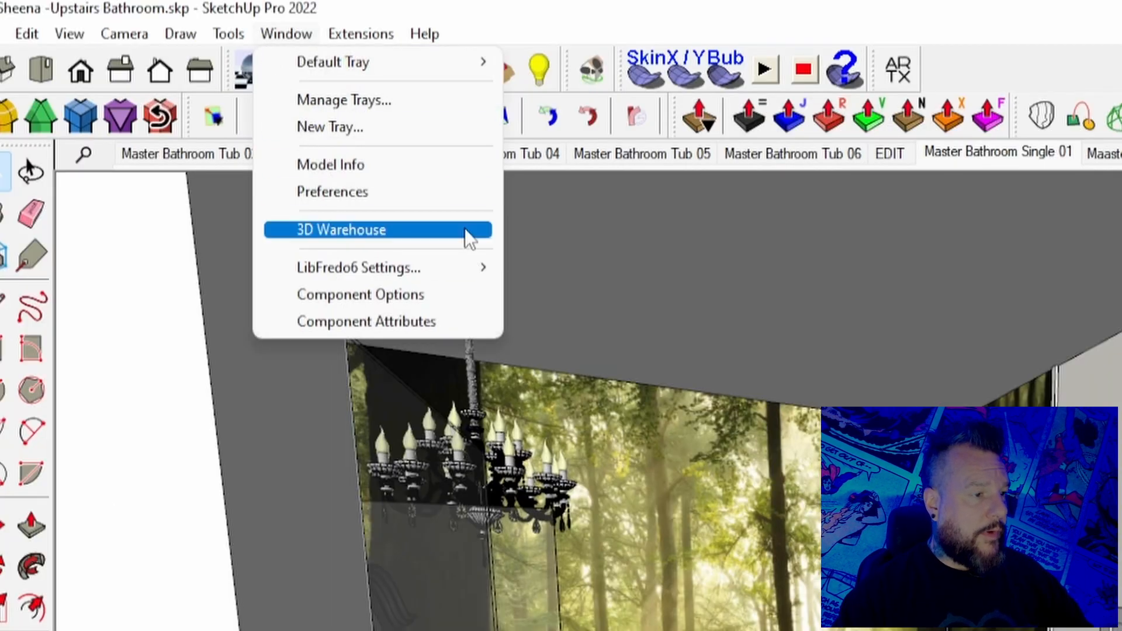
Step: Filter the keyboard shortcut preferences for "hide" and check the shortcut assigned to Unhide Last
{"action": "left_click", "coordinate": [232, 96]}
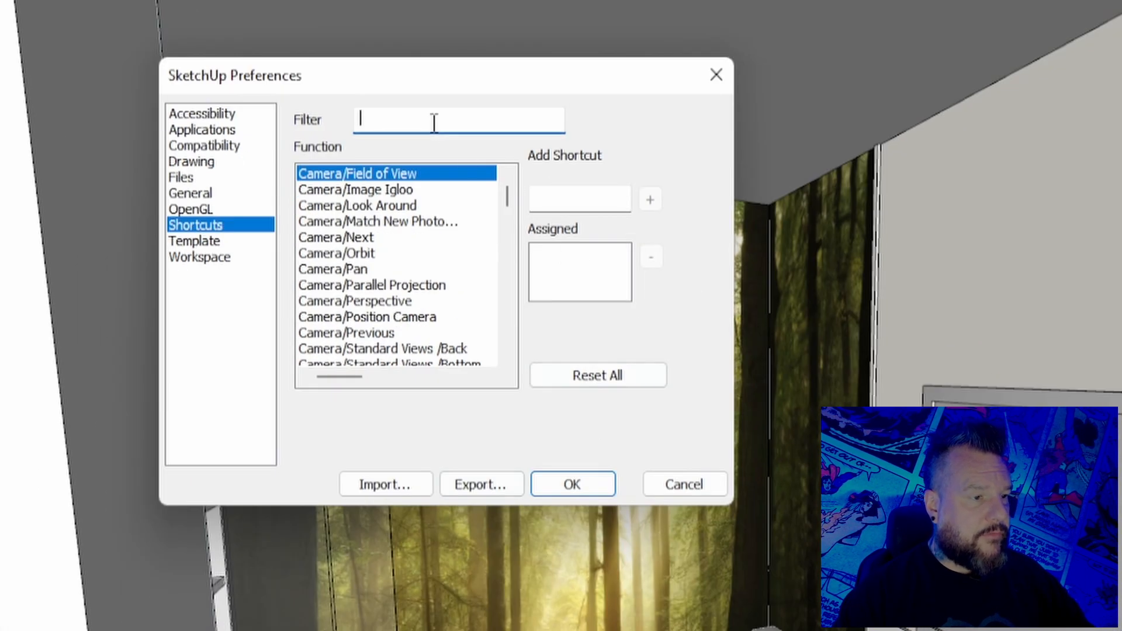
{"action": "type", "text": "hide"}
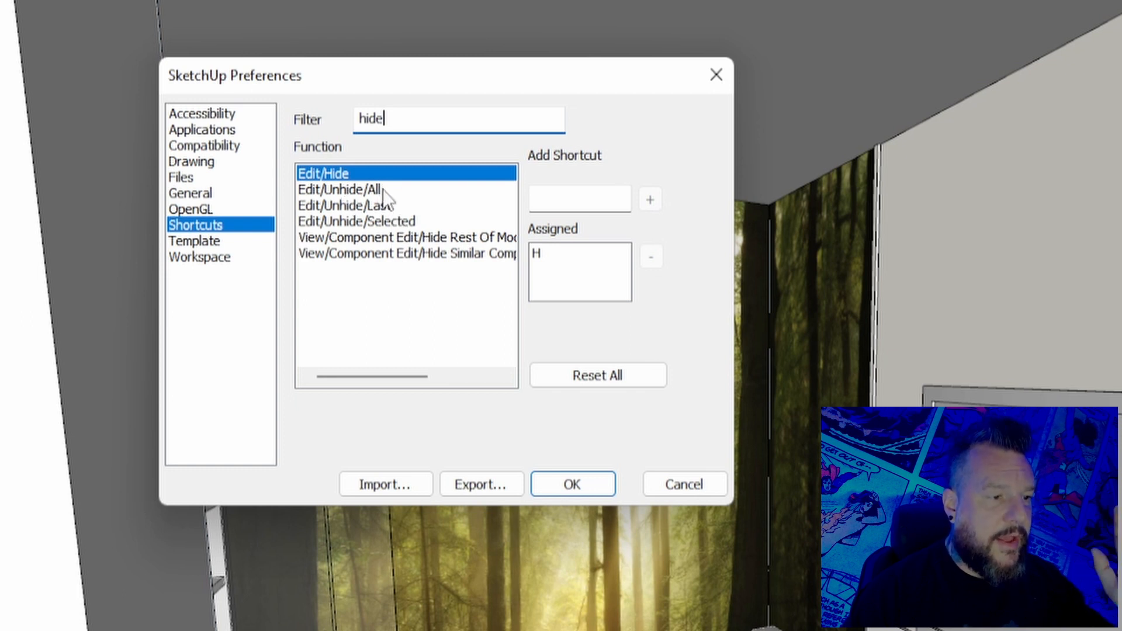
{"action": "left_click", "coordinate": [387, 205]}
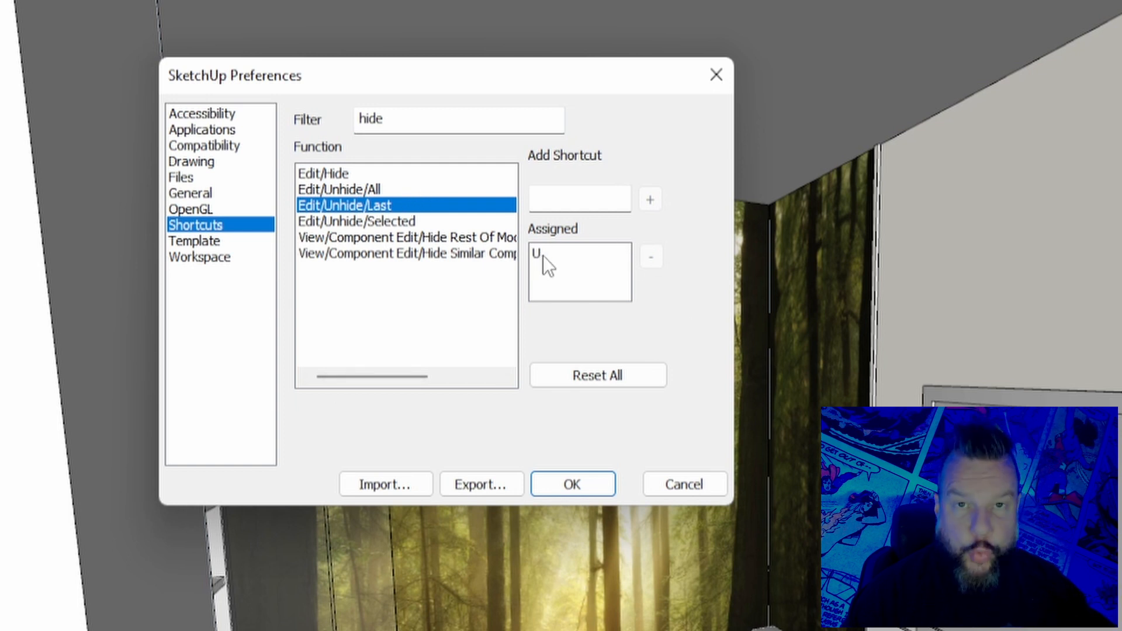
{"action": "left_click", "coordinate": [563, 202]}
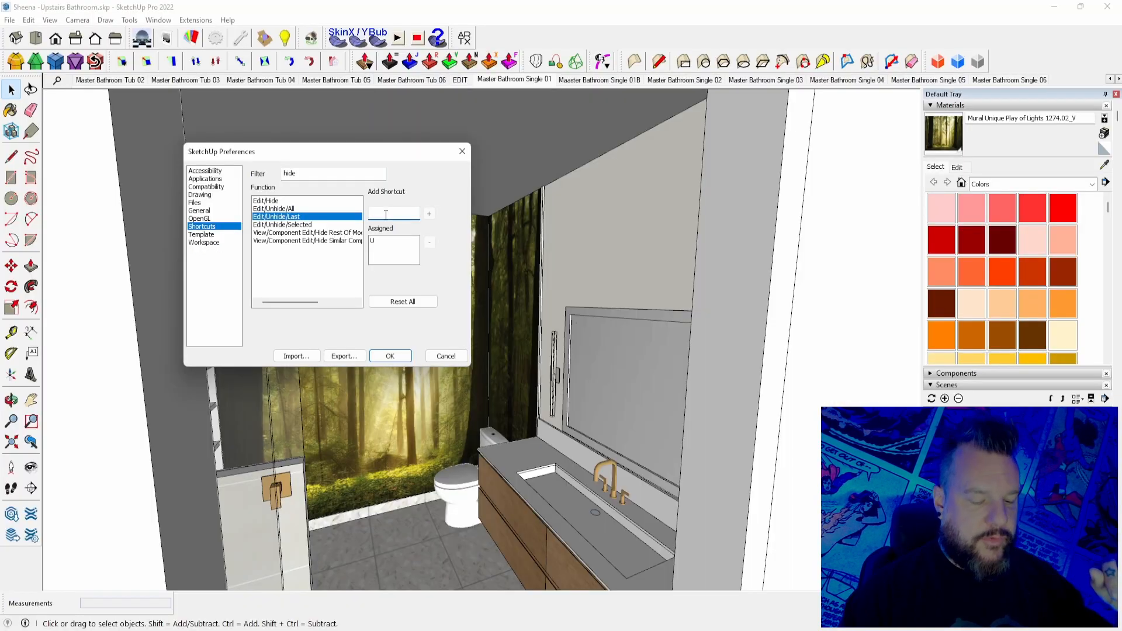
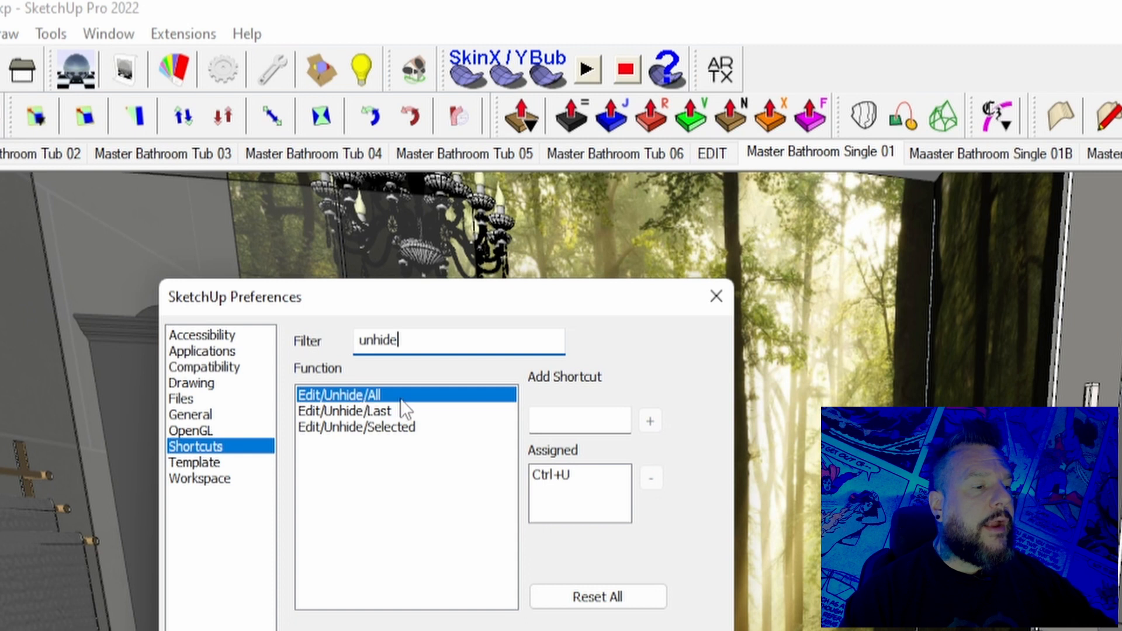
Step: Enter Ctrl+U as the shortcut for Unhide All and accept the preferences
{"action": "left_click", "coordinate": [565, 420]}
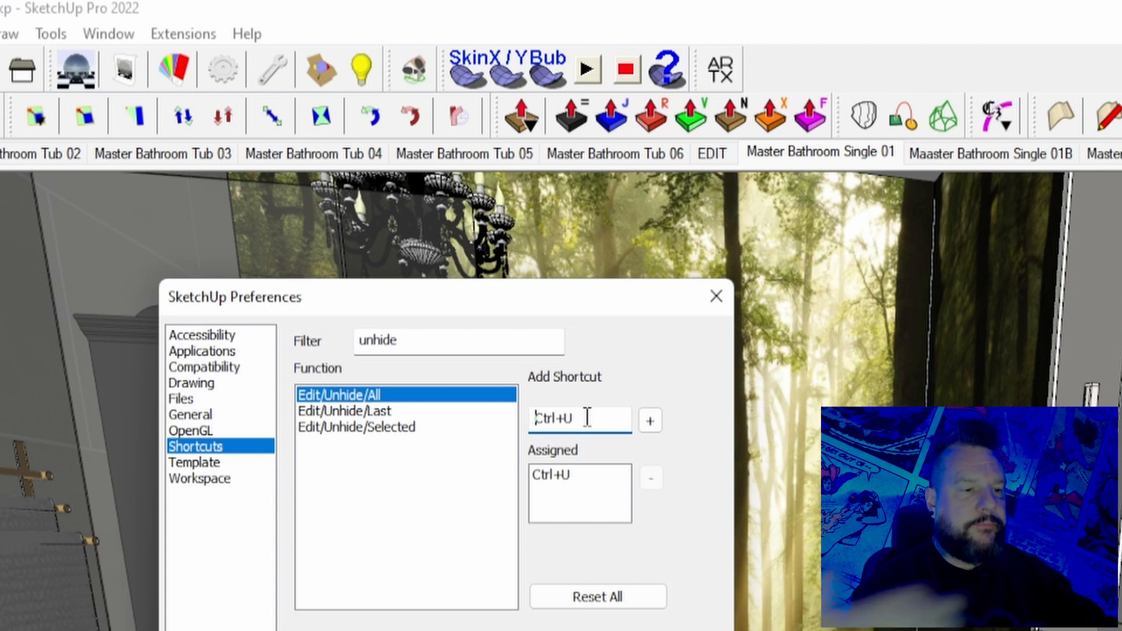
{"action": "key", "text": "Return"}
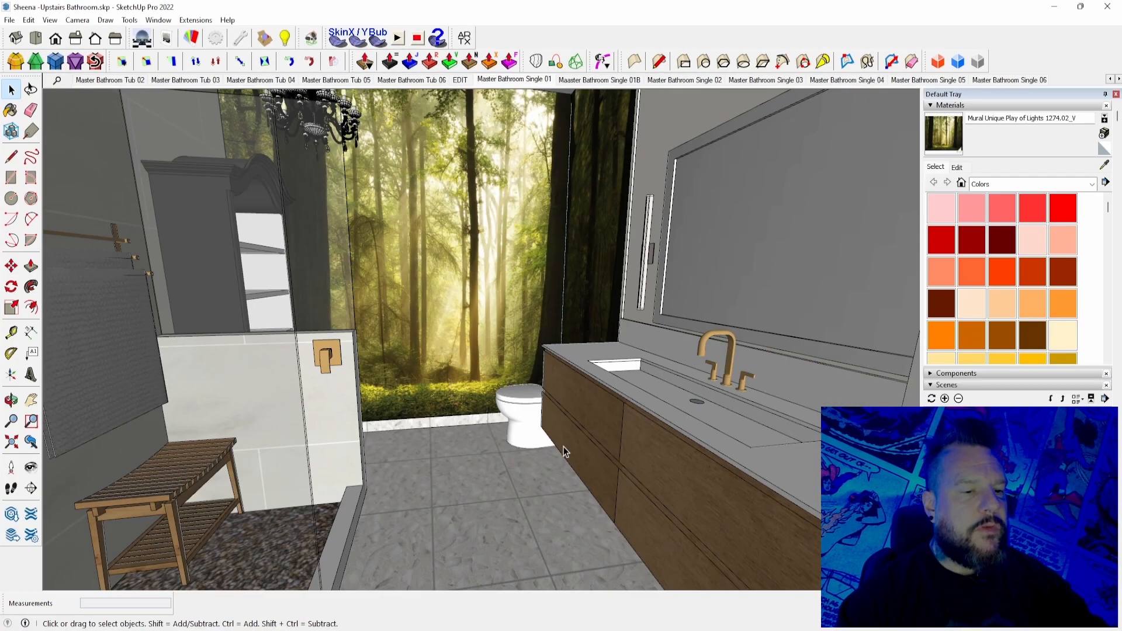
Step: Hide the toilet and the shower valve, and bring them back by unhiding the last hidden objects
{"action": "left_click", "coordinate": [530, 413]}
{"action": "key", "text": "h"}
{"action": "left_click", "coordinate": [333, 351]}
{"action": "key", "text": "h"}
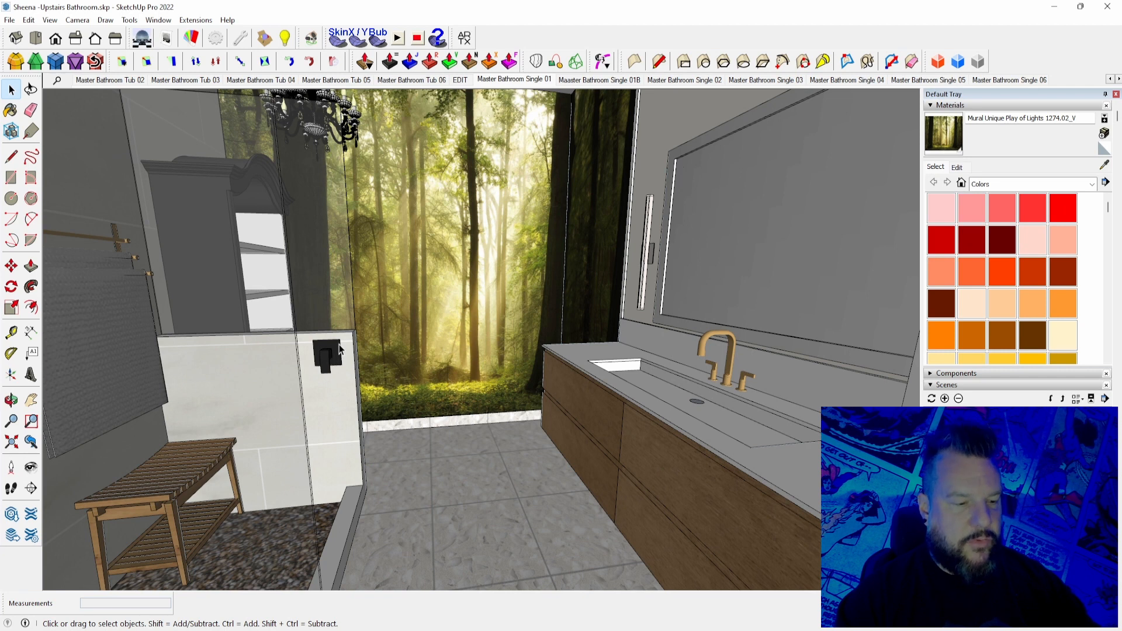
{"action": "key", "text": "u"}
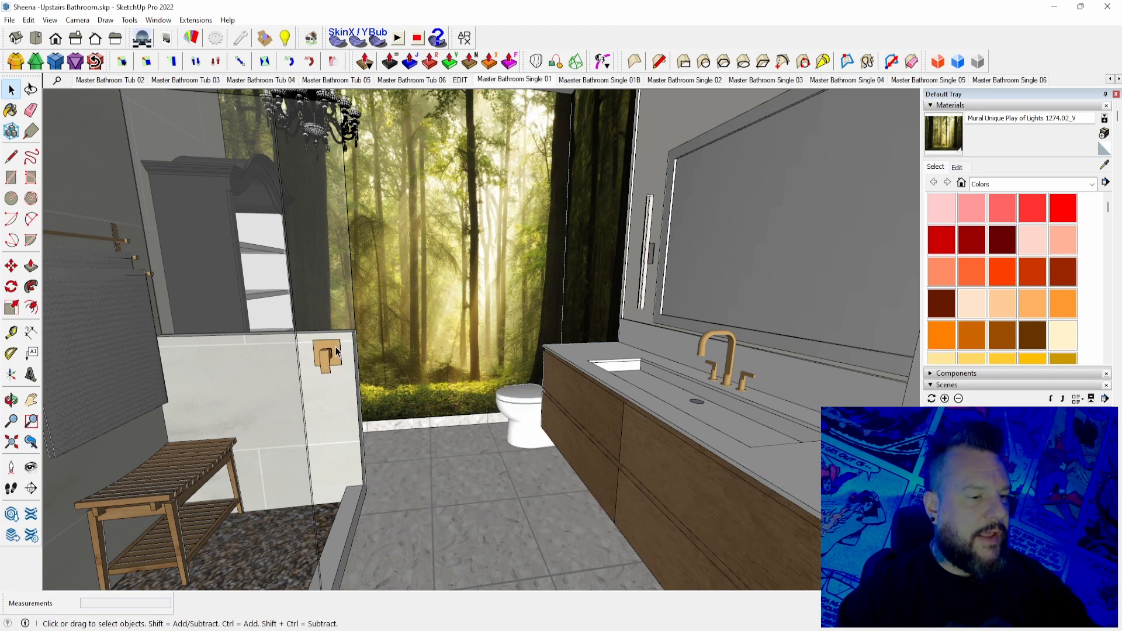
Step: Hide the toilet and the valve on the shower's half wall
{"action": "left_click", "coordinate": [508, 403]}
{"action": "key", "text": "h"}
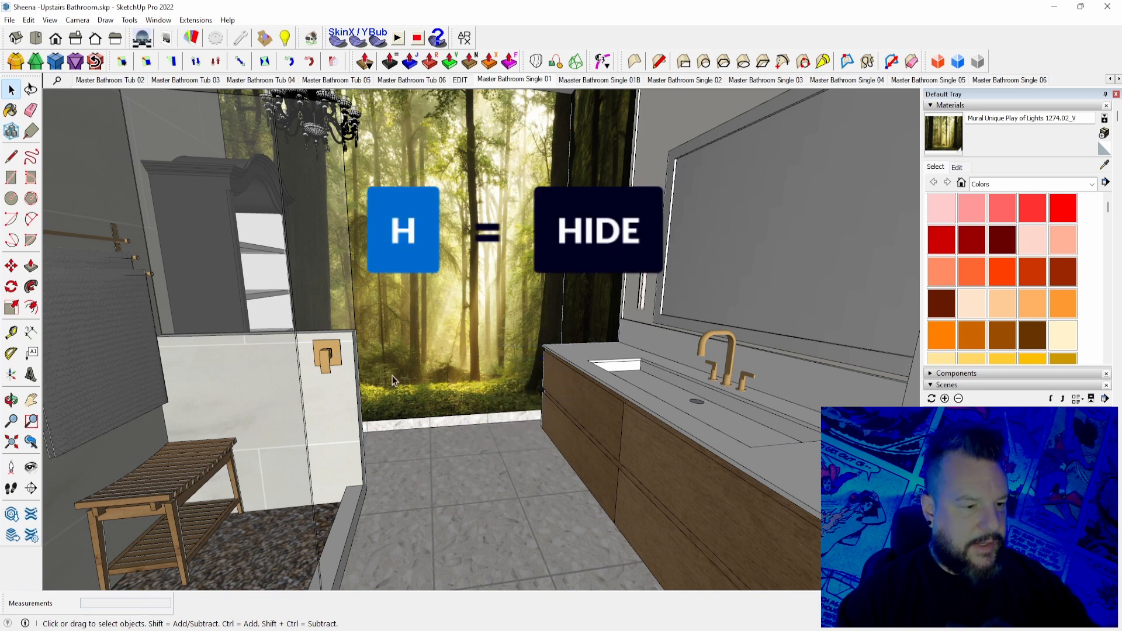
{"action": "left_click", "coordinate": [328, 358]}
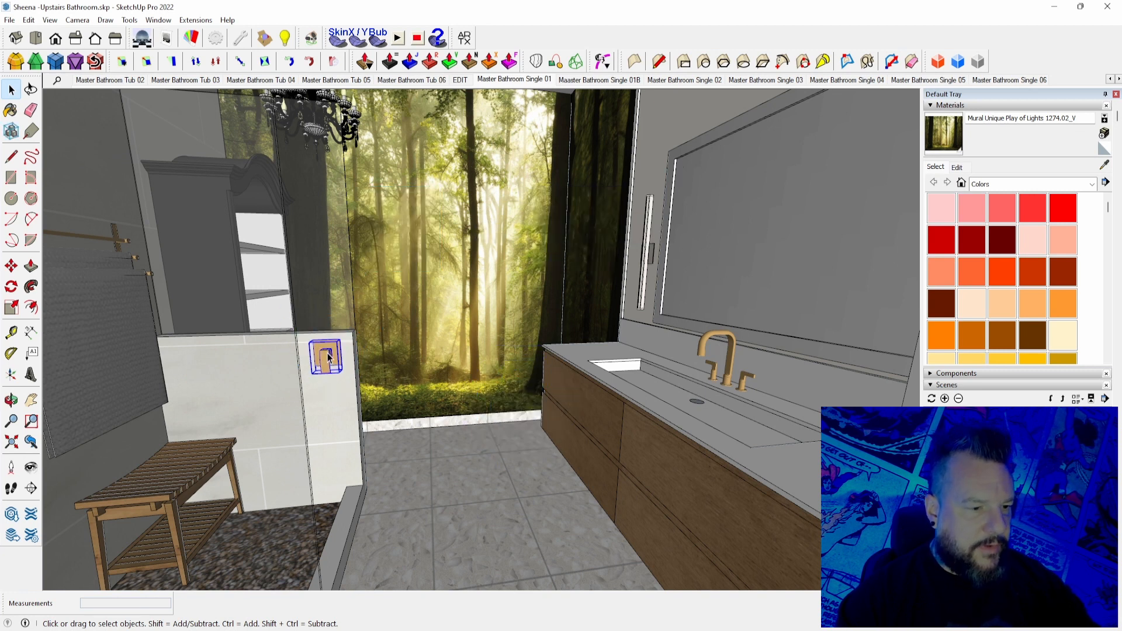
{"action": "key", "text": "h"}
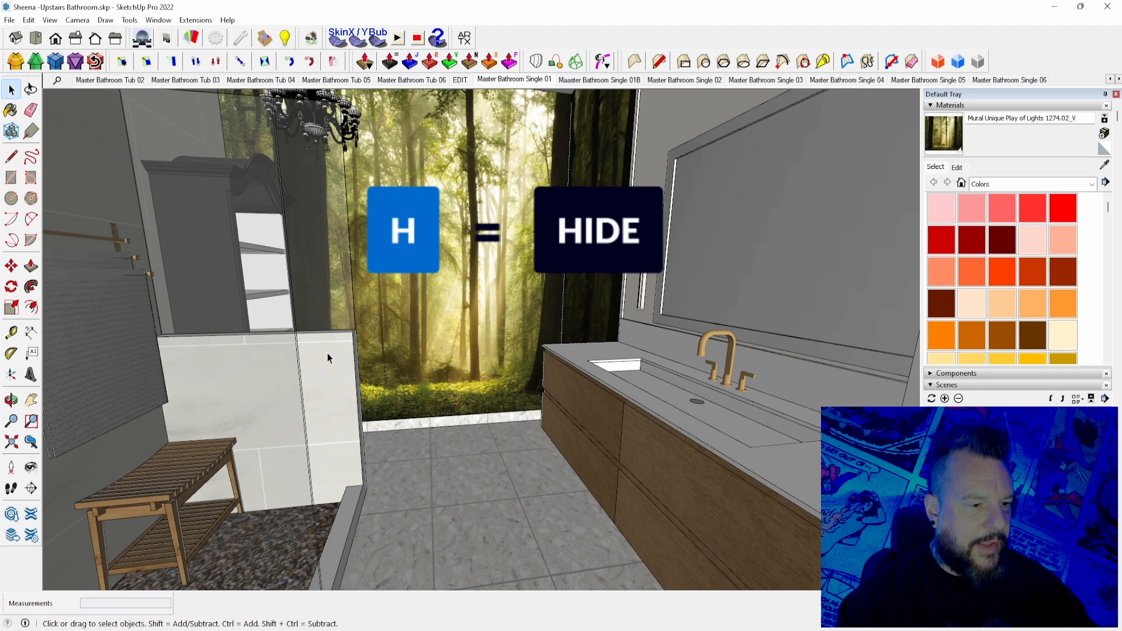
Step: Draw a rectangle on the floor between the shower and the vanity and Push/Pull it up into a box about 26 inches tall
{"action": "middle_click_drag", "start_coordinate": [483, 453], "coordinate": [456, 331]}
{"action": "key", "text": "r"}
{"action": "left_click", "coordinate": [450, 326]}
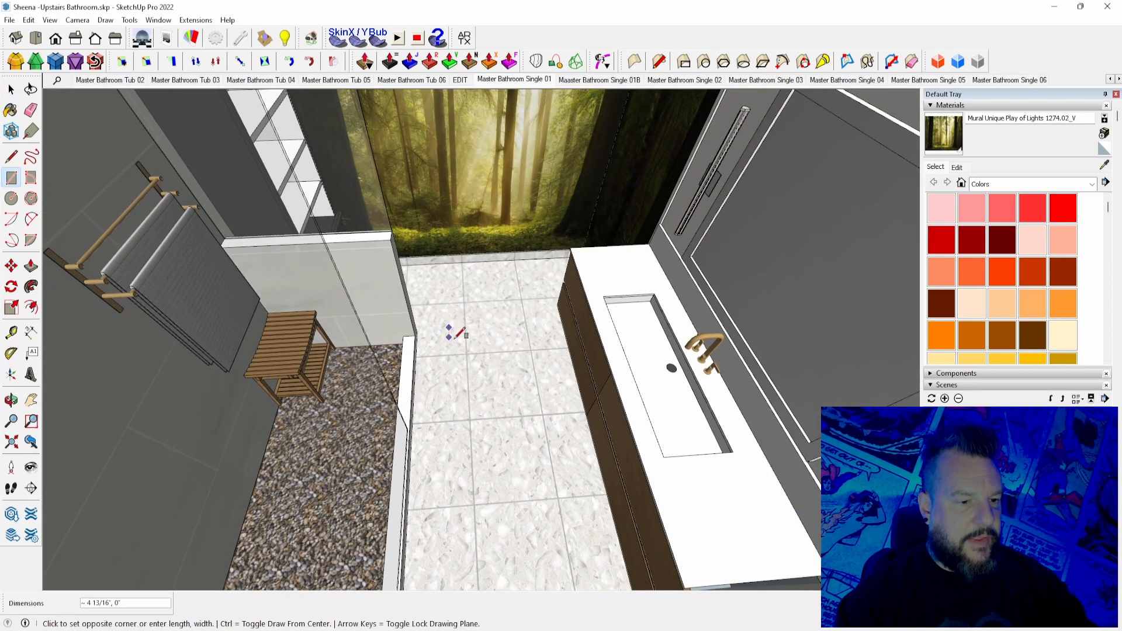
{"action": "left_click", "coordinate": [538, 438]}
{"action": "key", "text": "space"}
{"action": "left_click", "coordinate": [505, 386]}
{"action": "key", "text": "p"}
{"action": "left_click", "coordinate": [497, 381]}
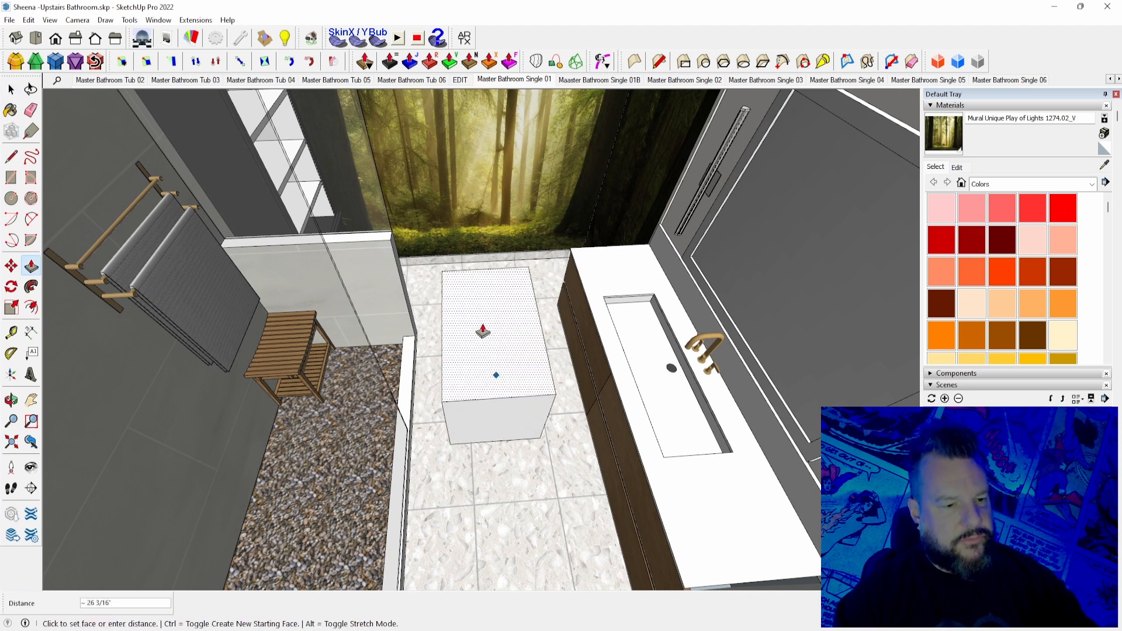
{"action": "left_click", "coordinate": [506, 408]}
Step: Draw a small rectangle on the front face of the new floor box
{"action": "key", "text": "space"}
{"action": "left_click", "coordinate": [506, 409]}
{"action": "key", "text": "r"}
{"action": "left_click", "coordinate": [494, 405]}
{"action": "left_click", "coordinate": [506, 416]}
{"action": "key", "text": "space"}
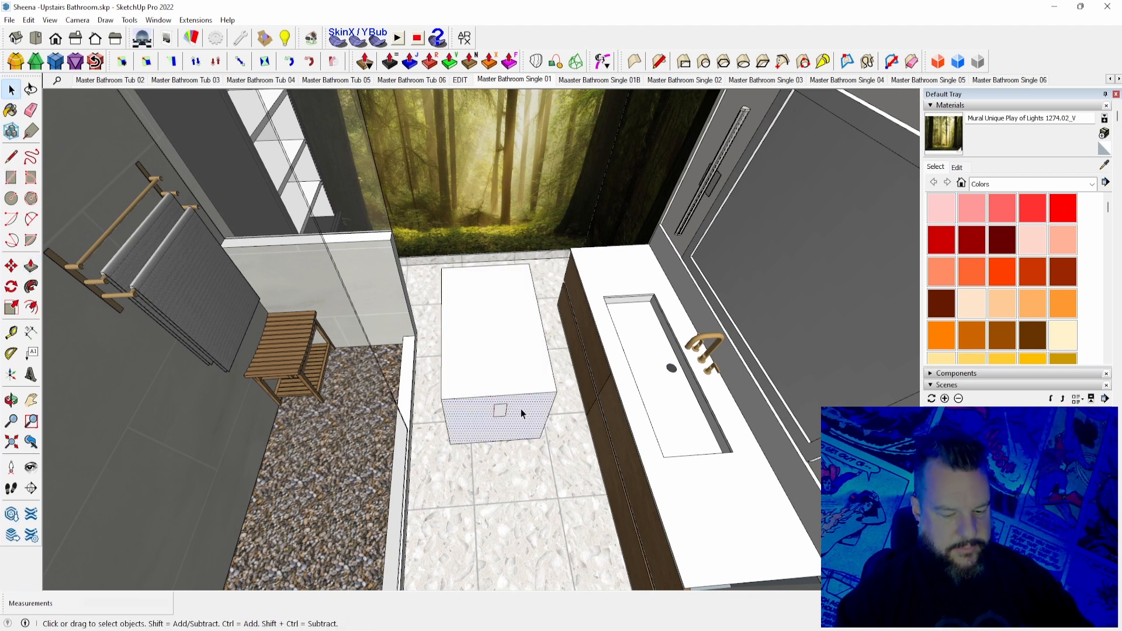
Step: Push/Pull the box's front face about 25 inches toward the doorway to lengthen the box
{"action": "key", "text": "p"}
{"action": "left_click", "coordinate": [522, 414]}
{"action": "scroll", "coordinate": [611, 366], "scroll_direction": "up", "scroll_amount": 1}
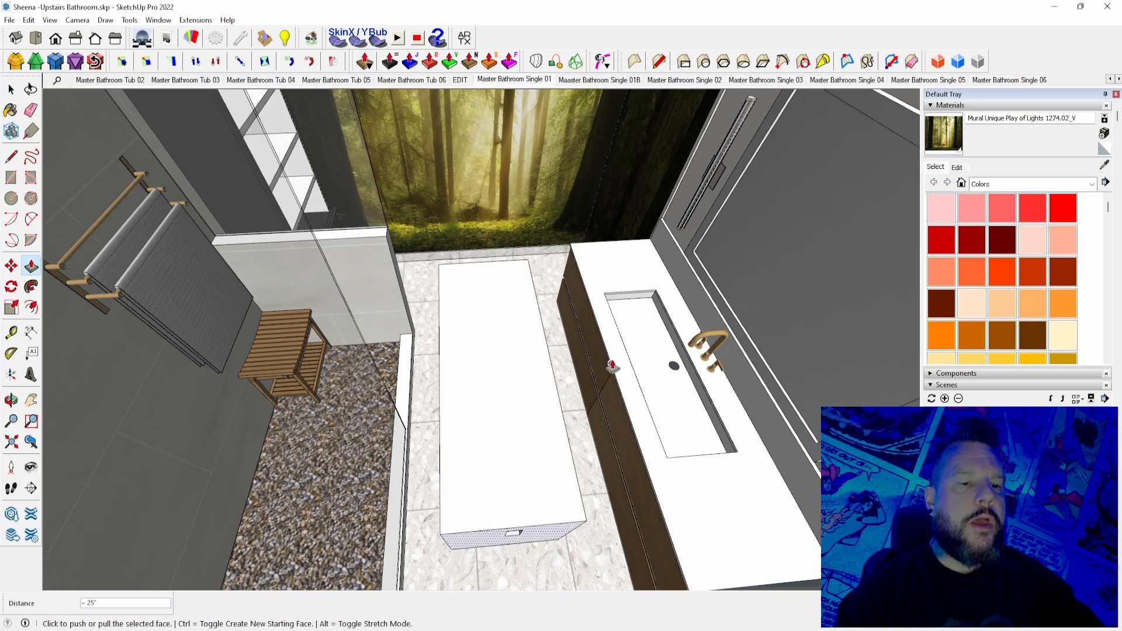
{"action": "scroll", "coordinate": [612, 366], "scroll_direction": "down", "scroll_amount": 3}
{"action": "scroll", "coordinate": [611, 368], "scroll_direction": "up", "scroll_amount": 6}
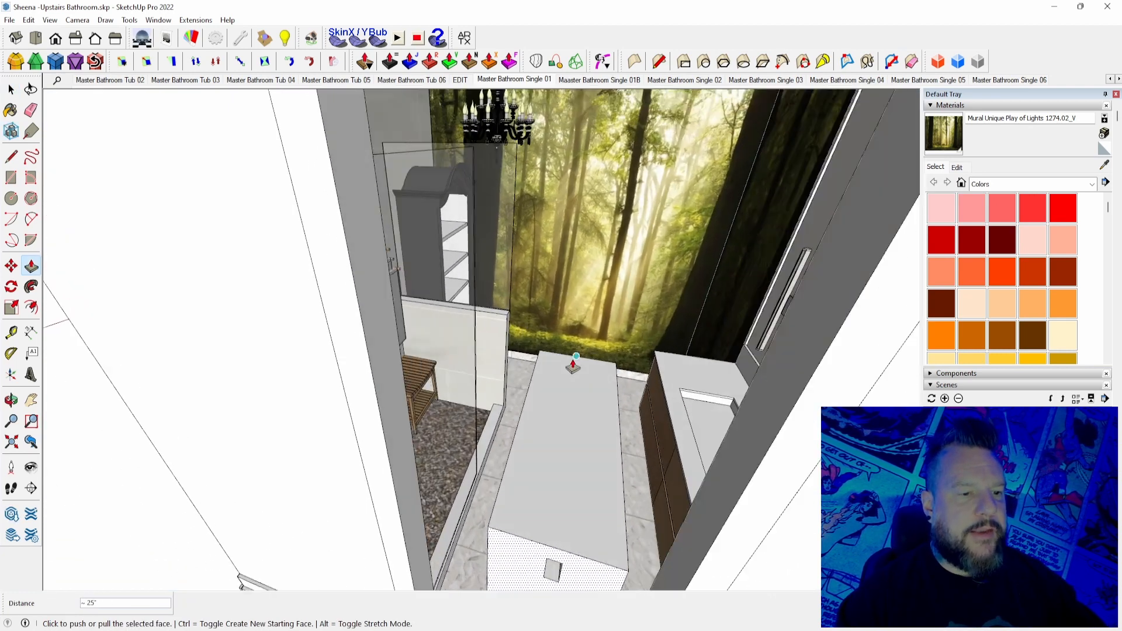
Step: Hide the shower's half wall with its curb and the glass panel above it
{"action": "middle_click_drag", "start_coordinate": [573, 365], "coordinate": [522, 353]}
{"action": "key", "text": "space"}
{"action": "left_click", "coordinate": [524, 354]}
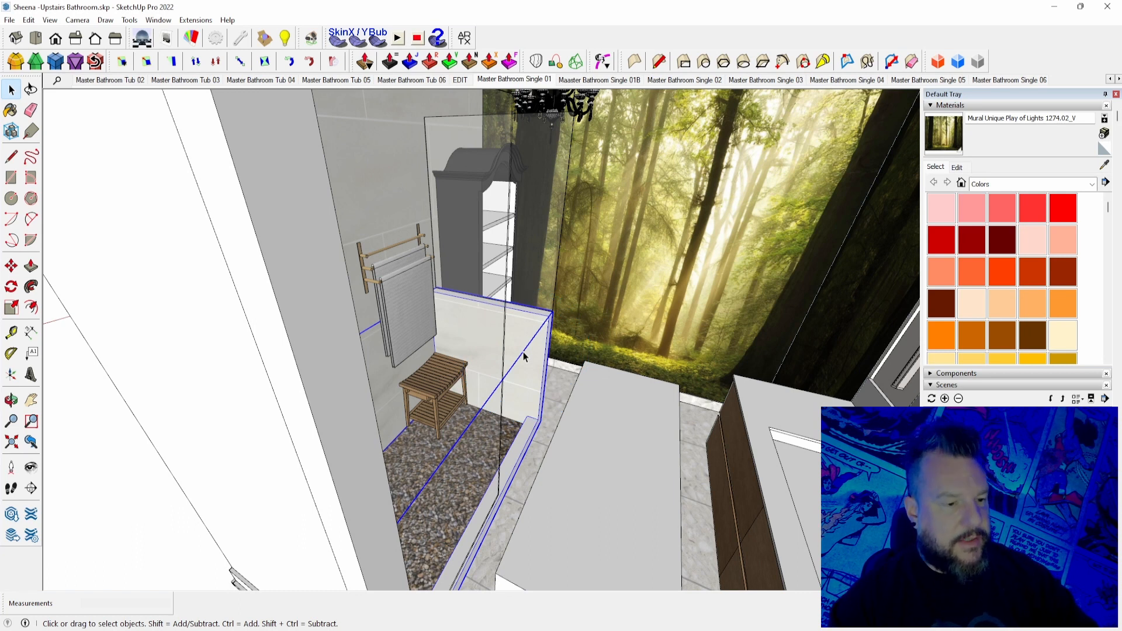
{"action": "key", "text": "h"}
{"action": "left_click", "coordinate": [439, 296]}
{"action": "key", "text": "h"}
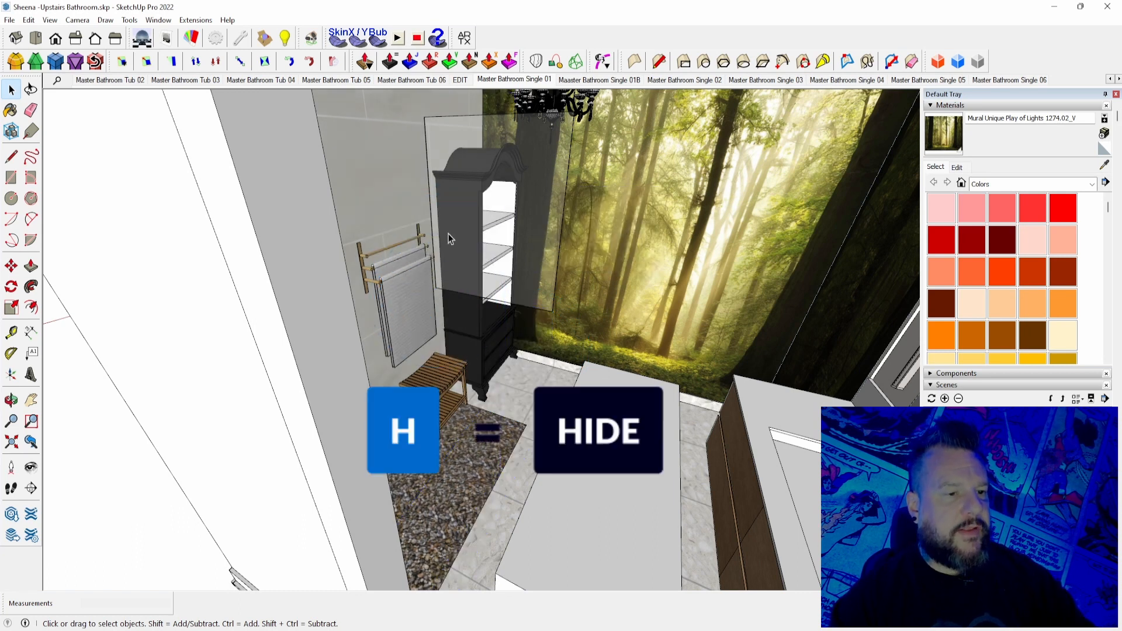
{"action": "left_click", "coordinate": [461, 234]}
{"action": "key", "text": "h"}
Step: Hide the chandelier and the towel rack with its towels
{"action": "left_click", "coordinate": [401, 288]}
{"action": "left_click", "coordinate": [534, 133]}
{"action": "key", "text": "h"}
{"action": "left_click", "coordinate": [404, 240]}
{"action": "key", "text": "h"}
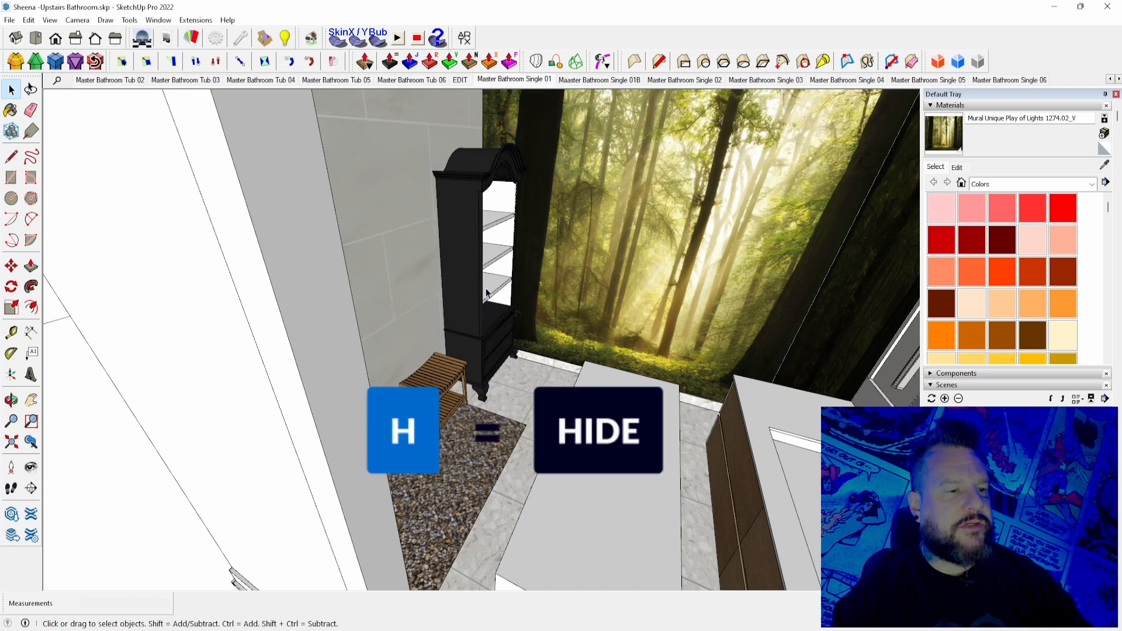
Step: Hide the front wall containing the doorway to open up the whole bathroom
{"action": "scroll", "coordinate": [454, 283], "scroll_direction": "down", "scroll_amount": 10}
{"action": "left_click", "coordinate": [450, 306]}
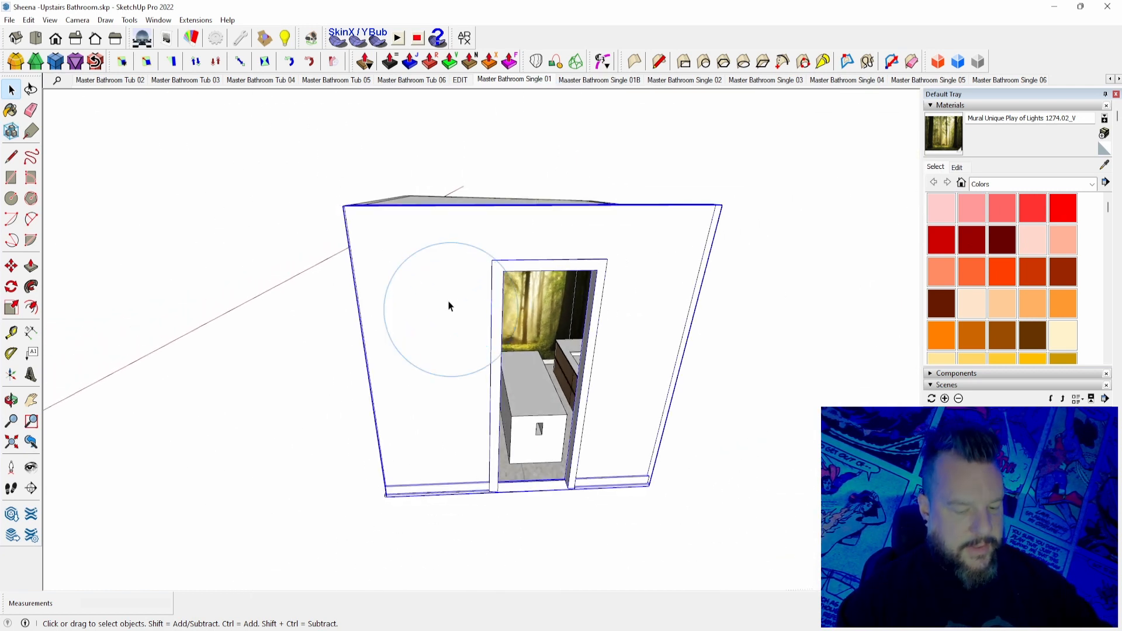
{"action": "key", "text": "h"}
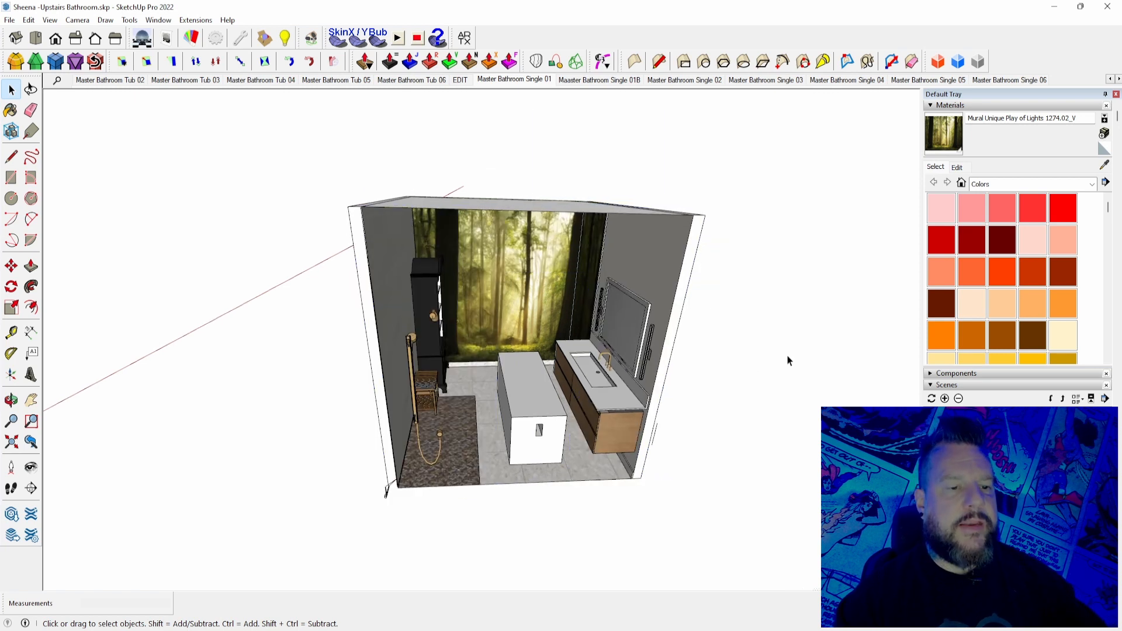
Step: Unhide only the last hidden objects, including the doorway wall, shower half wall, glass panel, chandelier and towel rack
{"action": "scroll", "coordinate": [784, 354], "scroll_direction": "up", "scroll_amount": 8}
{"action": "scroll", "coordinate": [634, 330], "scroll_direction": "up", "scroll_amount": 3}
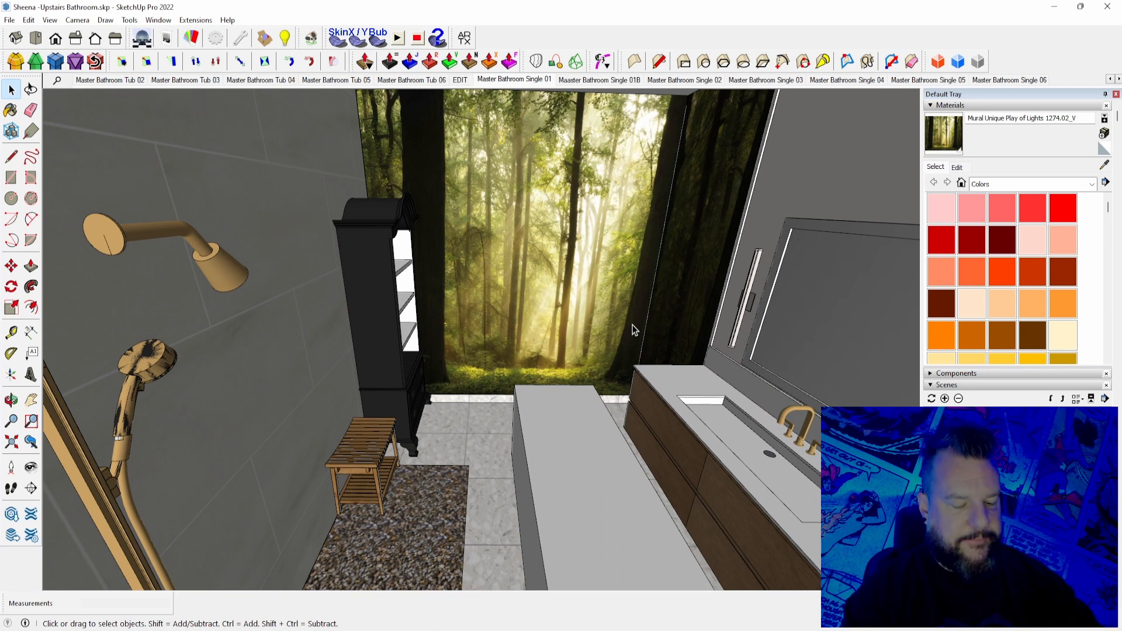
{"action": "key", "text": "u"}
Step: Examine the bathroom from outside and inside to check which objects are back and which are still hidden
{"action": "scroll", "coordinate": [627, 324], "scroll_direction": "down", "scroll_amount": 10}
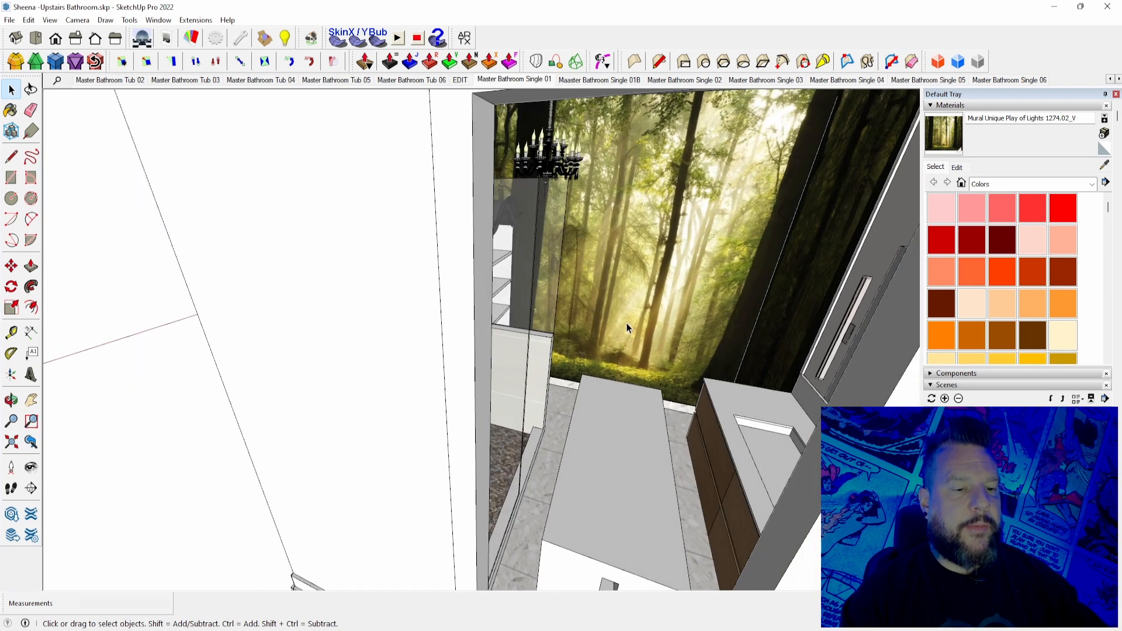
{"action": "scroll", "coordinate": [614, 323], "scroll_direction": "up", "scroll_amount": 5}
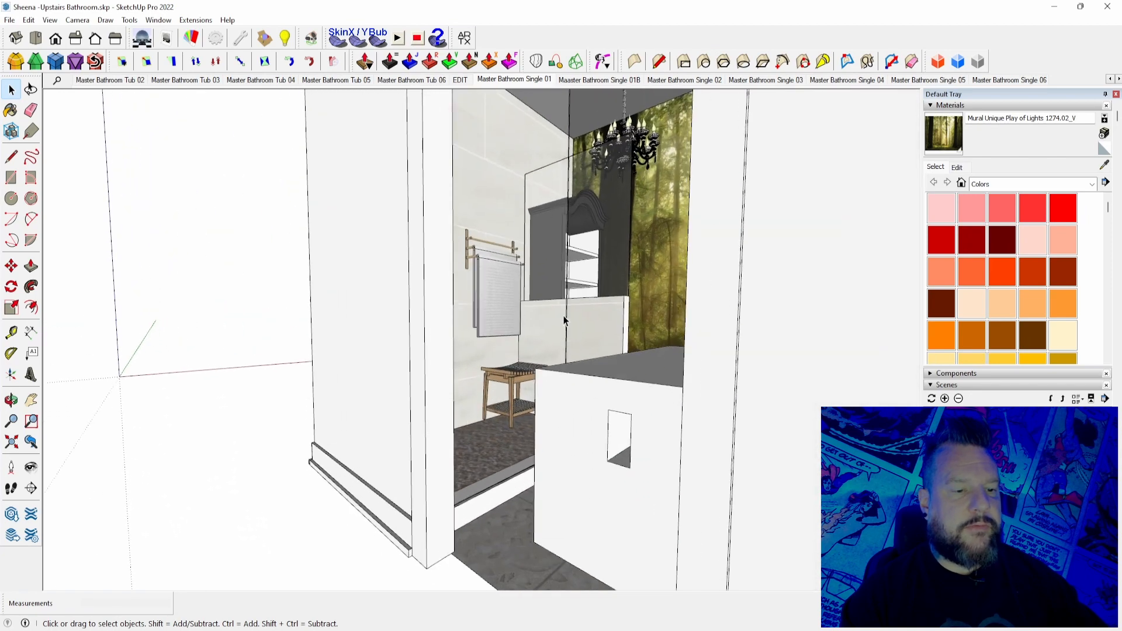
{"action": "scroll", "coordinate": [596, 325], "scroll_direction": "up", "scroll_amount": 8}
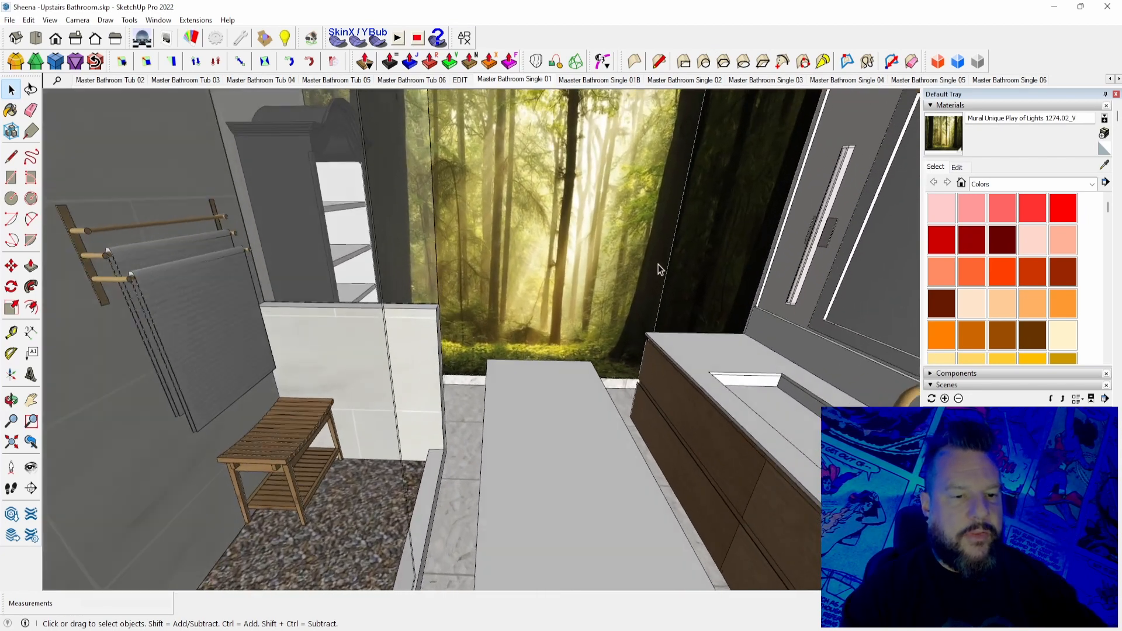
{"action": "middle_click_drag", "start_coordinate": [660, 270], "coordinate": [616, 262]}
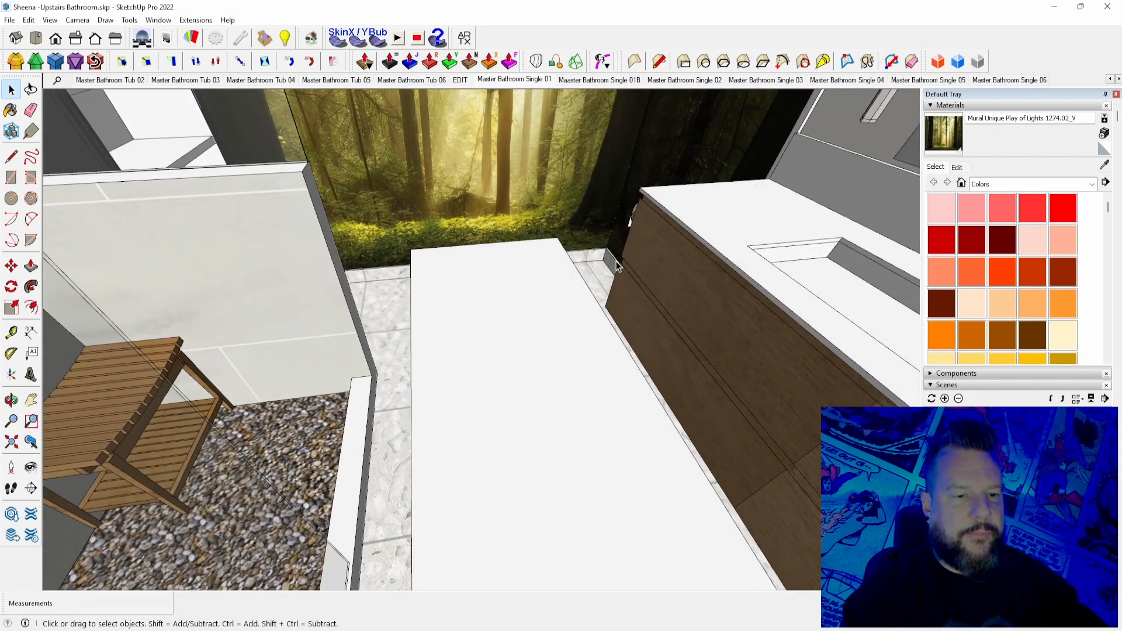
{"action": "scroll", "coordinate": [616, 261], "scroll_direction": "down", "scroll_amount": 5}
{"action": "middle_click_drag", "start_coordinate": [525, 350], "coordinate": [567, 333]}
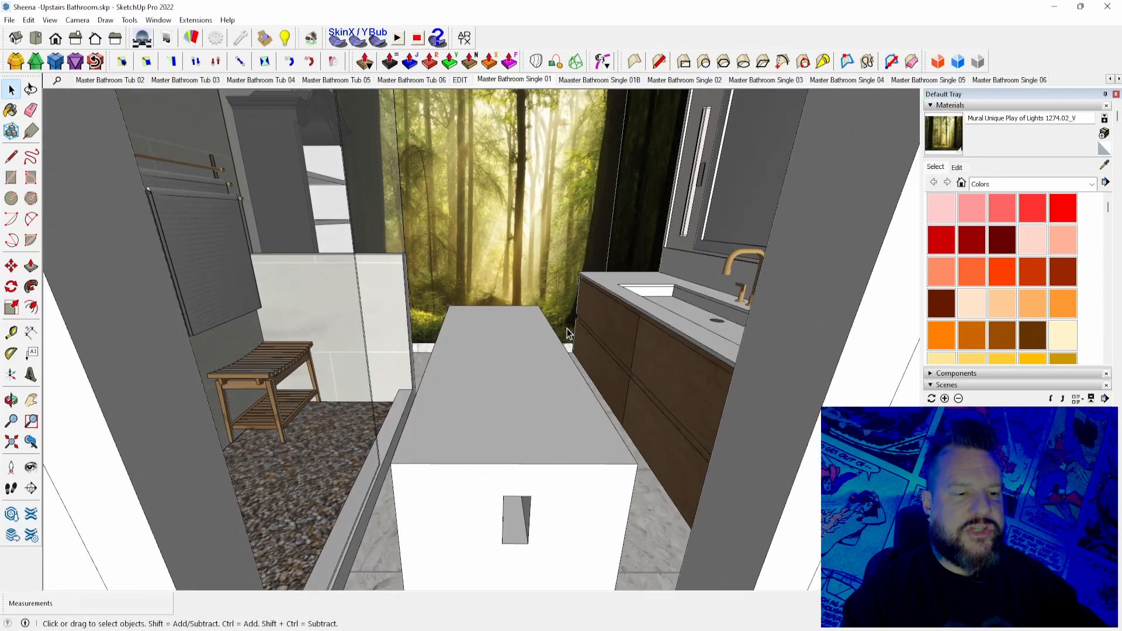
{"action": "scroll", "coordinate": [569, 333], "scroll_direction": "down", "scroll_amount": 3}
{"action": "scroll", "coordinate": [567, 333], "scroll_direction": "up", "scroll_amount": 2}
{"action": "scroll", "coordinate": [567, 334], "scroll_direction": "up", "scroll_amount": 1}
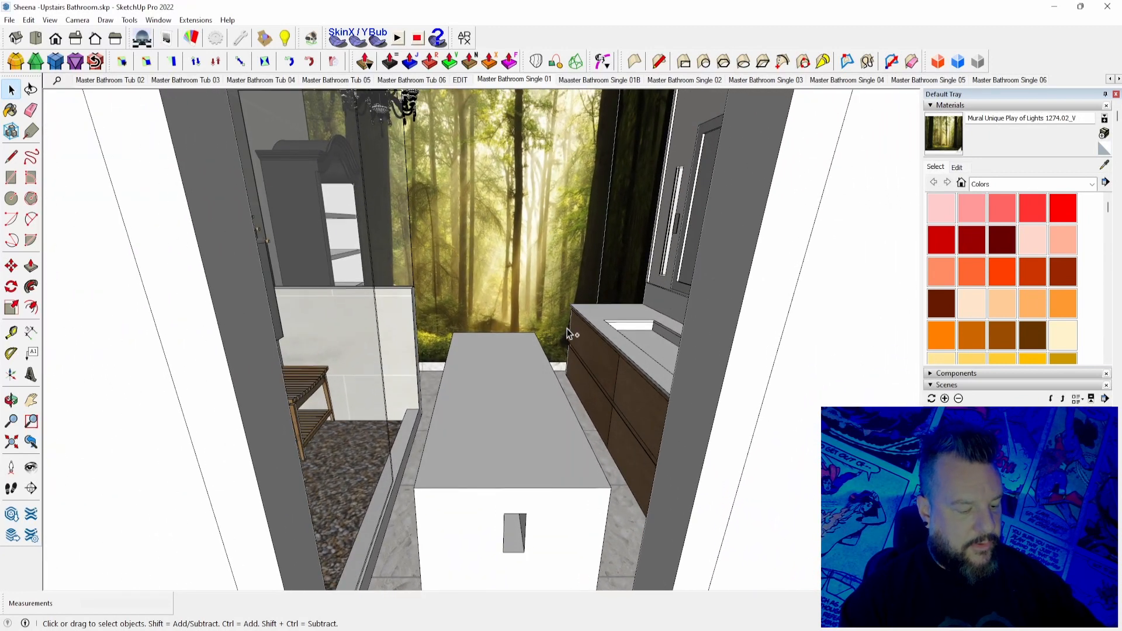
Step: Unhide all remaining hidden objects, including the toilet and the shower valve
{"action": "key", "text": "ctrl+u"}
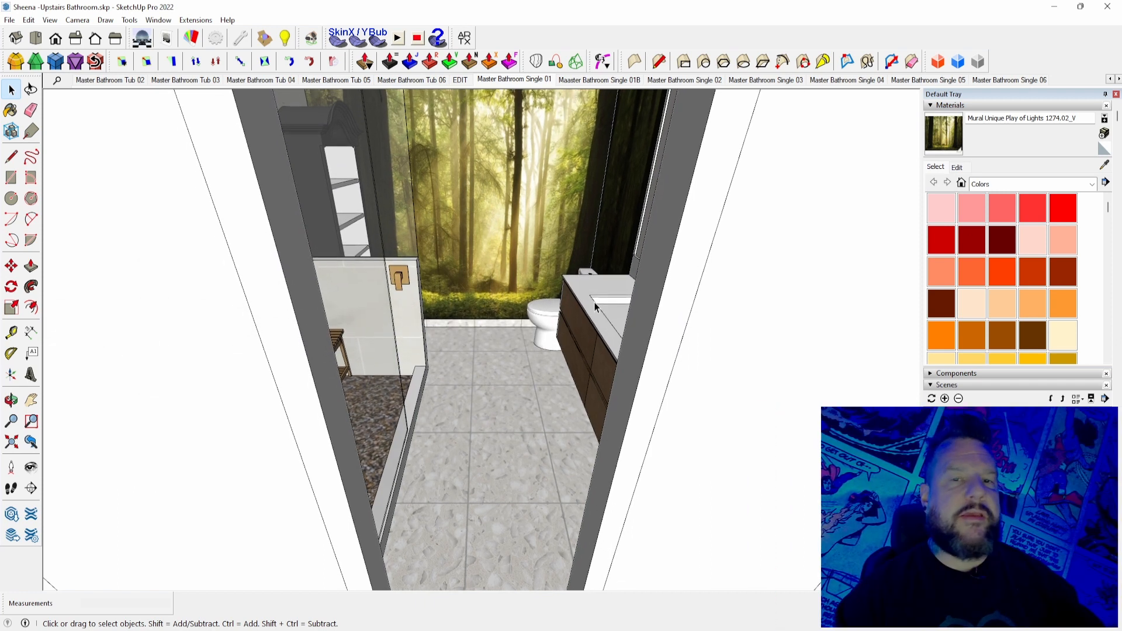
{"action": "left_click", "coordinate": [595, 303]}
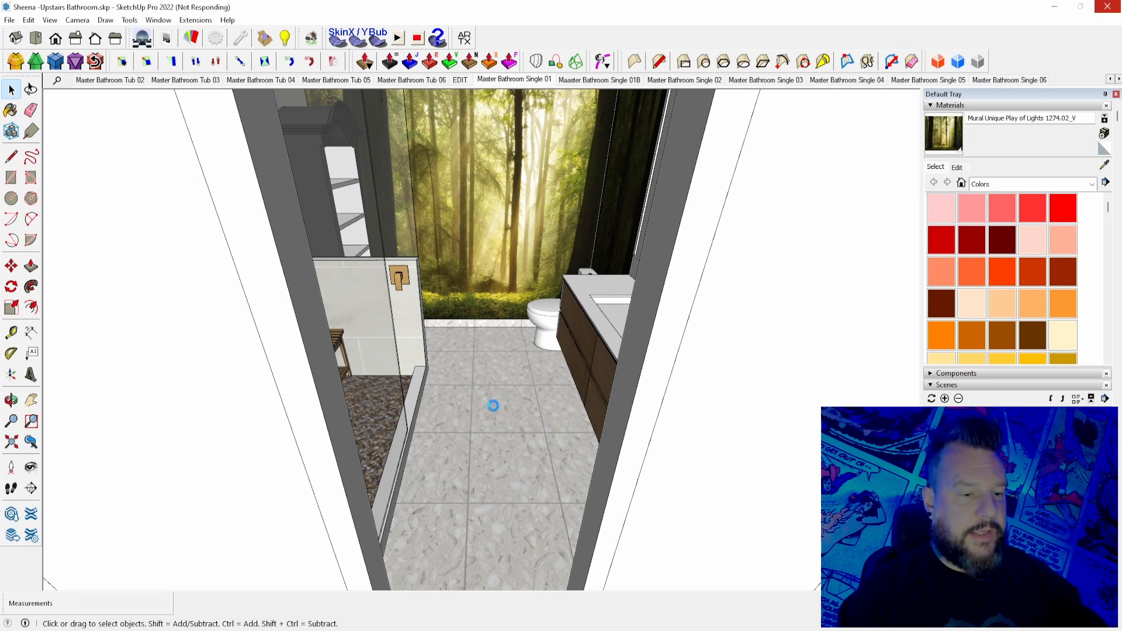
Step: Place a Tape Measure guide on the floor parallel to the vanity-side wall, about 36 1/4 inches from it
{"action": "scroll", "coordinate": [502, 396], "scroll_direction": "down", "scroll_amount": 5}
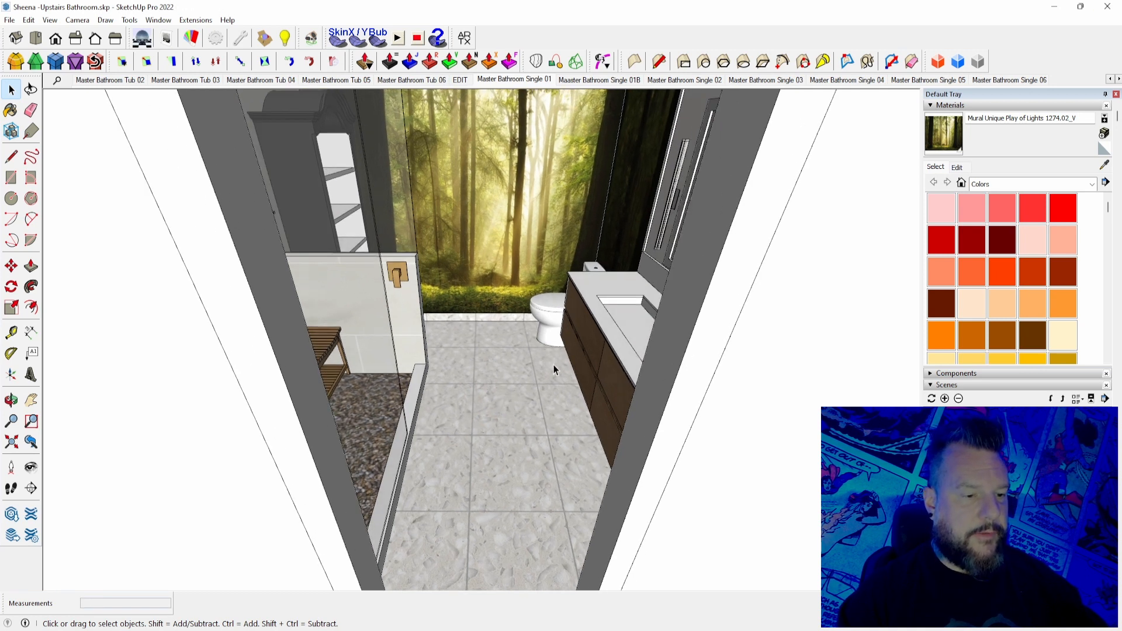
{"action": "scroll", "coordinate": [530, 380], "scroll_direction": "up", "scroll_amount": 6}
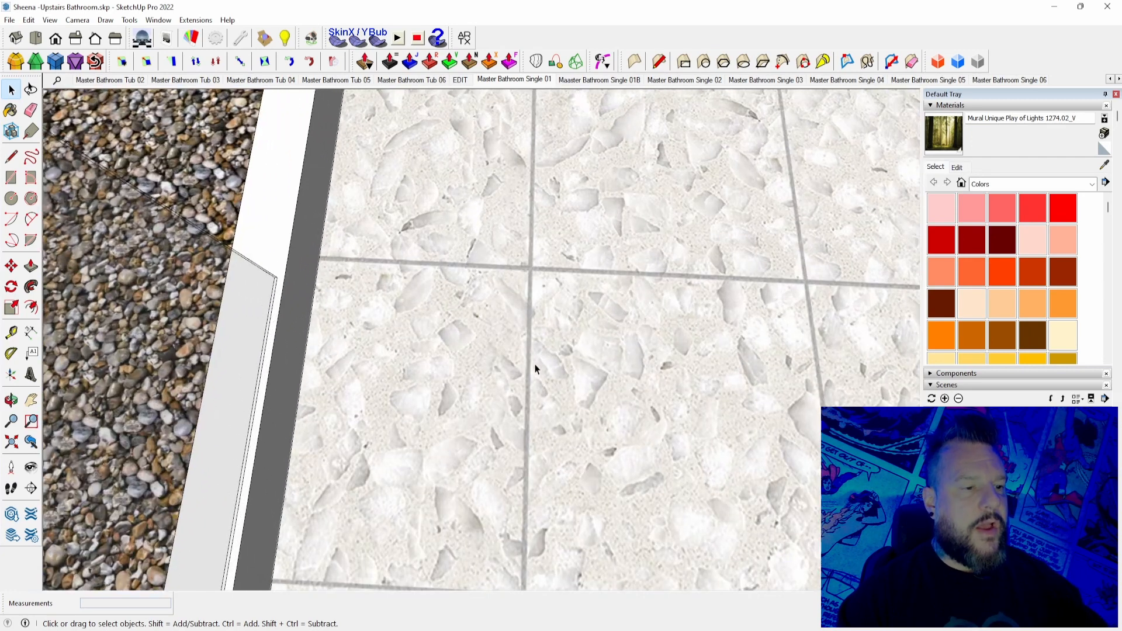
{"action": "scroll", "coordinate": [748, 353], "scroll_direction": "down", "scroll_amount": 4}
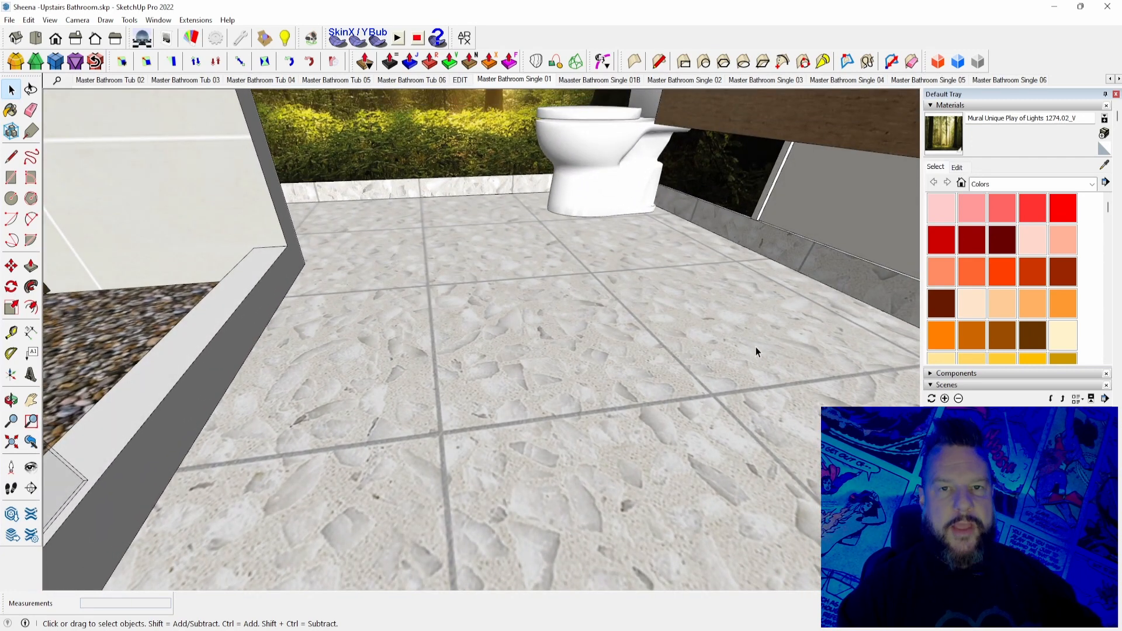
{"action": "key", "text": "t"}
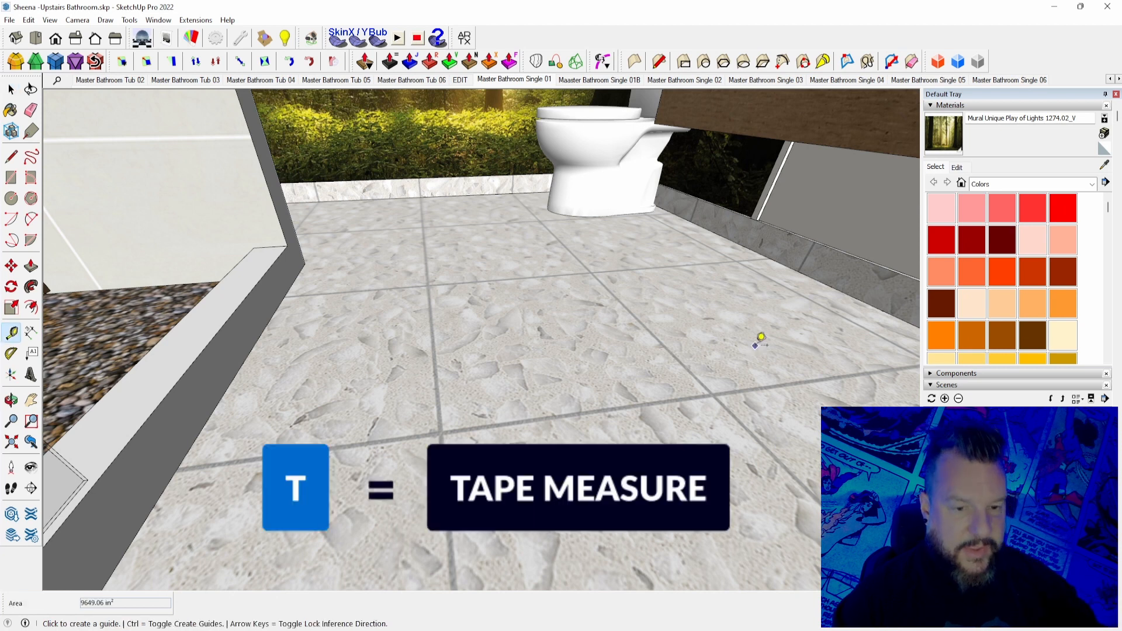
{"action": "scroll", "coordinate": [746, 325], "scroll_direction": "down", "scroll_amount": 2}
{"action": "middle_click_drag", "start_coordinate": [746, 325], "coordinate": [759, 267]}
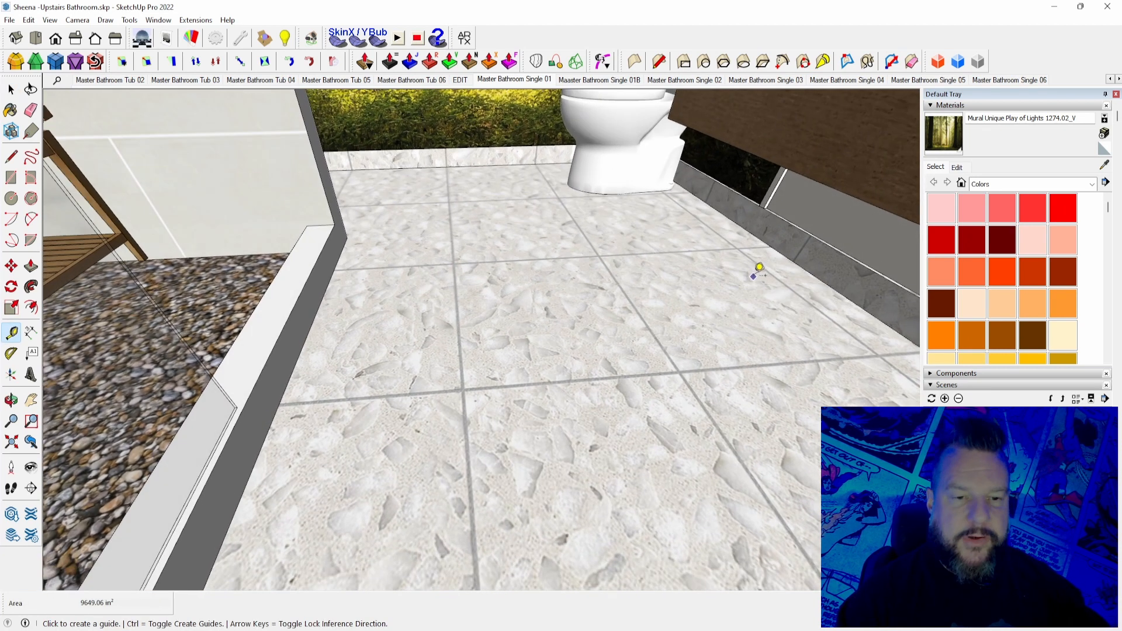
{"action": "left_click", "coordinate": [782, 253]}
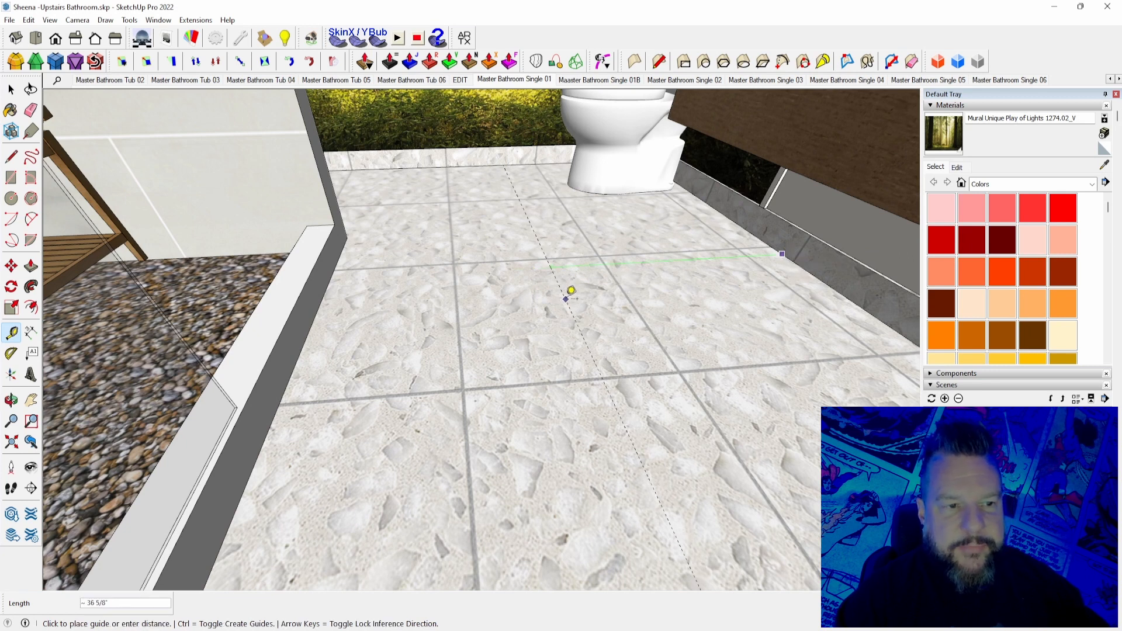
{"action": "left_click", "coordinate": [571, 295]}
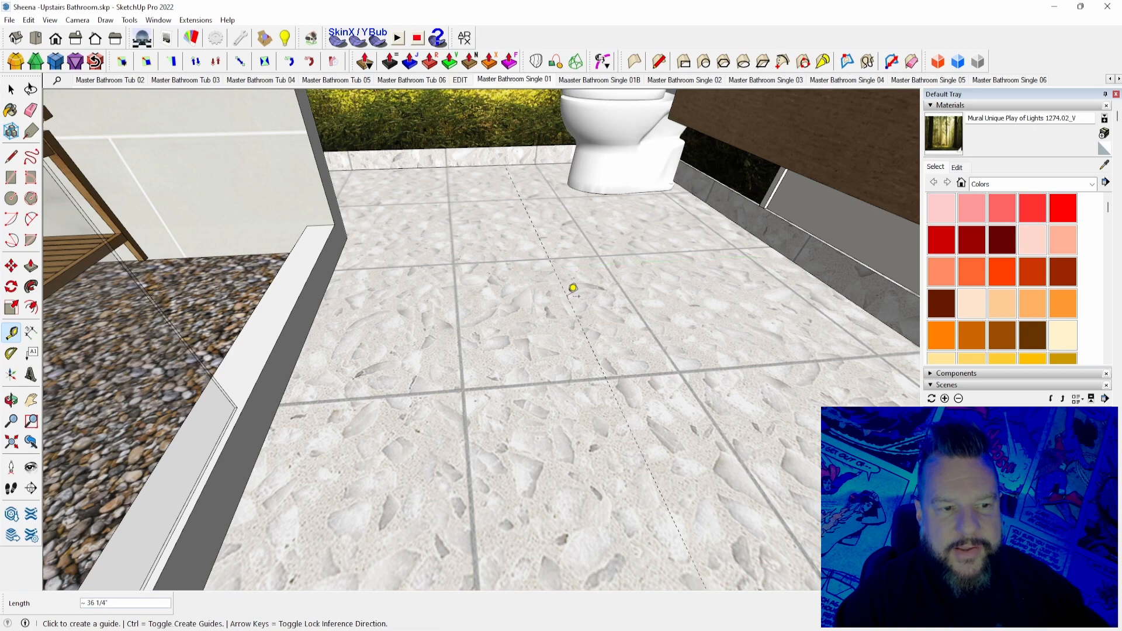
Step: Place a floor guide parallel to the forest mural wall, 39 inches out from its baseboard
{"action": "scroll", "coordinate": [438, 359], "scroll_direction": "down", "scroll_amount": 2}
{"action": "middle_click_drag", "start_coordinate": [465, 372], "coordinate": [645, 153]}
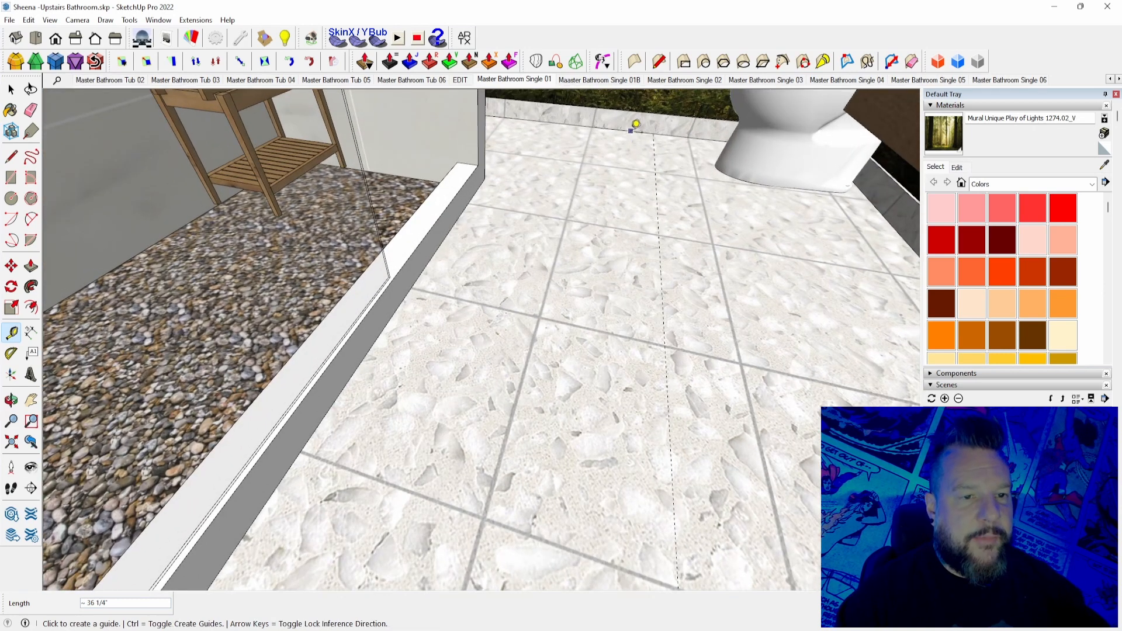
{"action": "left_click", "coordinate": [631, 129]}
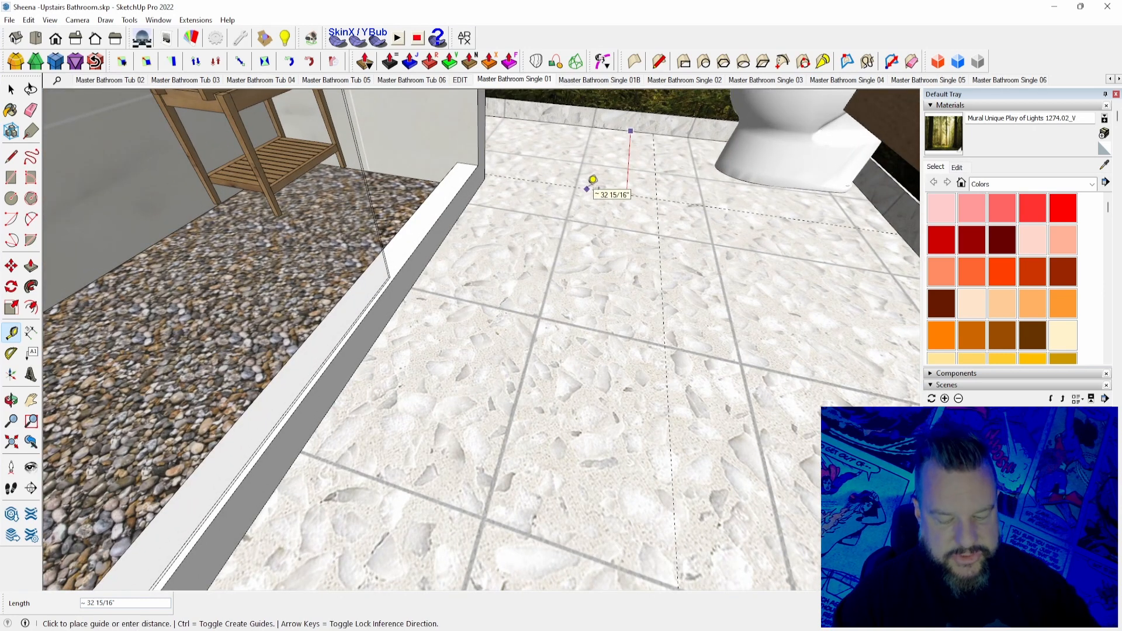
{"action": "left_click", "coordinate": [485, 156]}
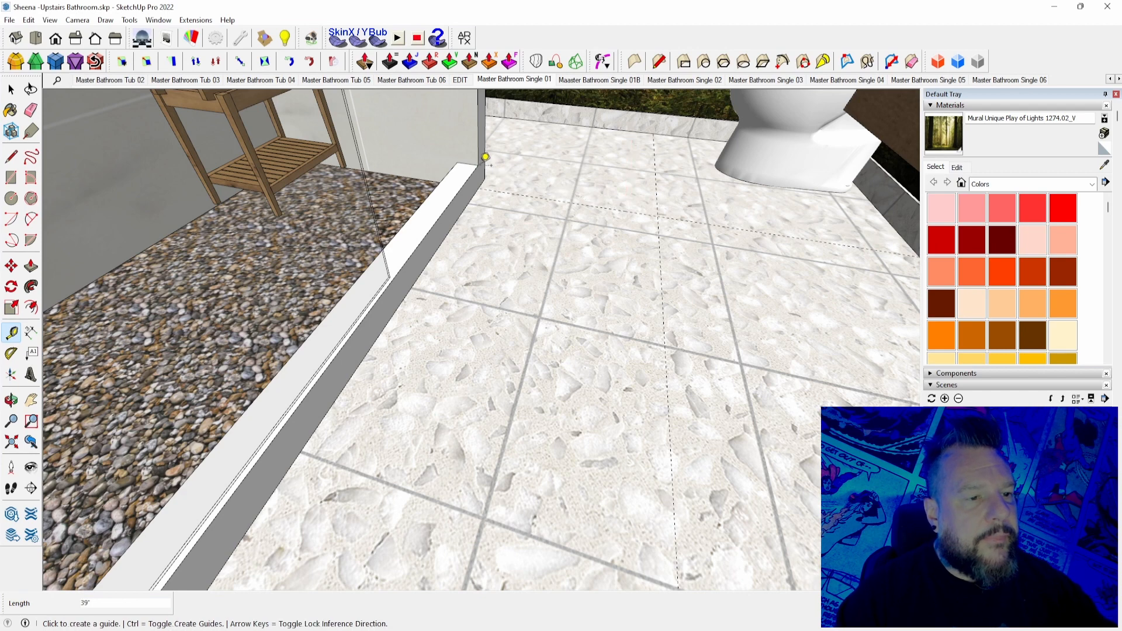
Step: Place a floor guide parallel to the doorway wall, 39 3/8 inches into the room from the shower curb's end
{"action": "scroll", "coordinate": [489, 398], "scroll_direction": "down", "scroll_amount": 1}
{"action": "scroll", "coordinate": [489, 398], "scroll_direction": "up", "scroll_amount": 5}
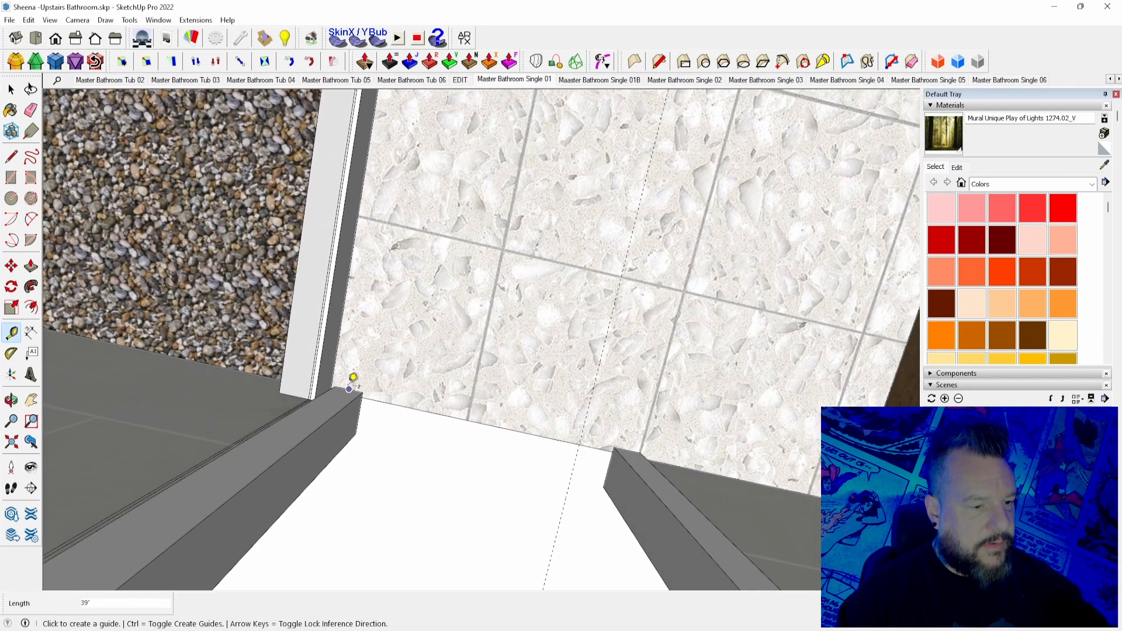
{"action": "left_click", "coordinate": [349, 388]}
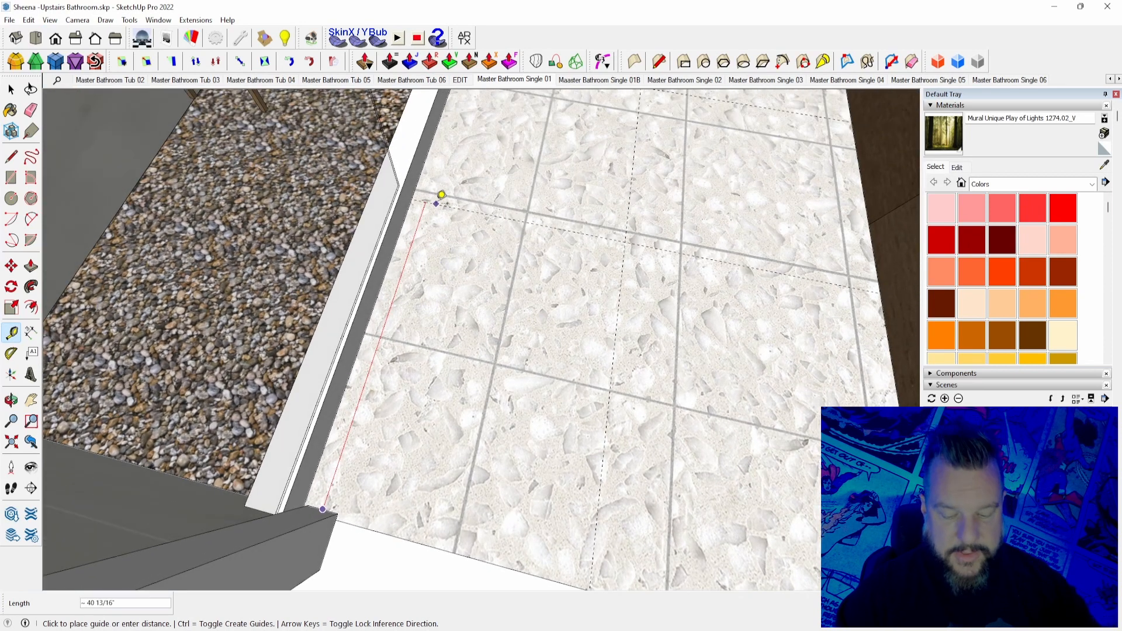
{"action": "left_click", "coordinate": [412, 199]}
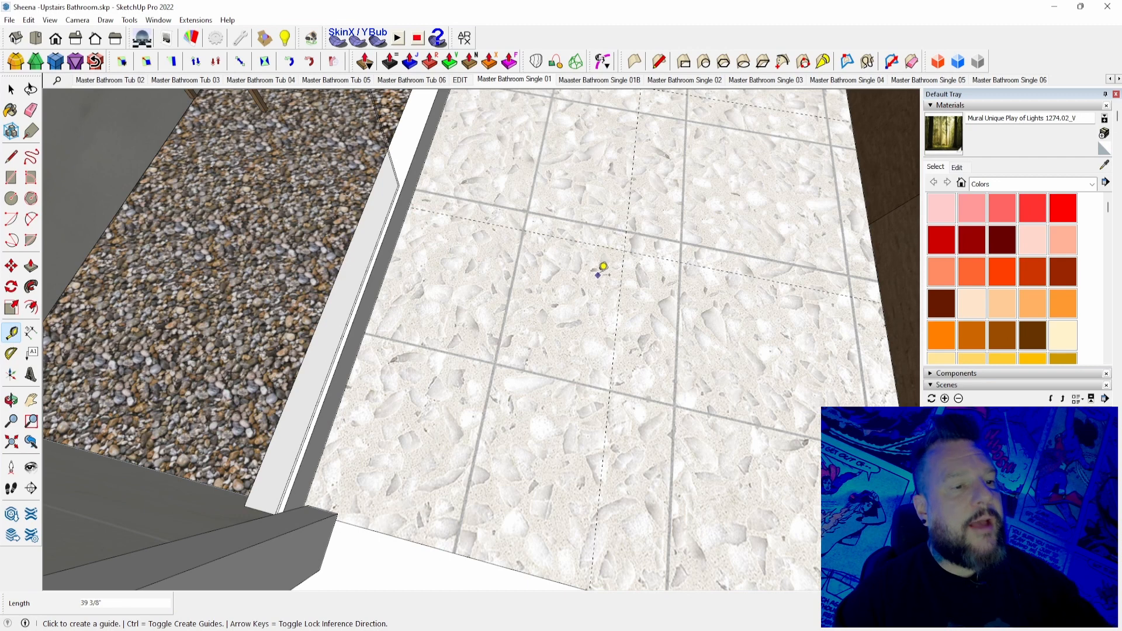
{"action": "scroll", "coordinate": [544, 199], "scroll_direction": "down", "scroll_amount": 4}
{"action": "left_click", "coordinate": [457, 231]}
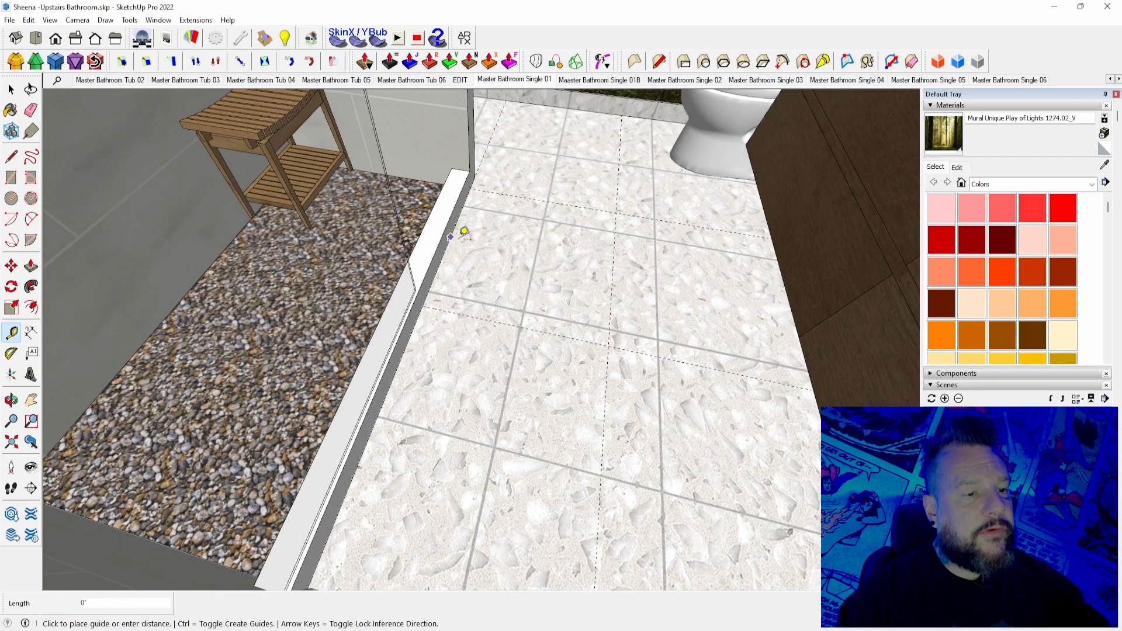
{"action": "scroll", "coordinate": [526, 301], "scroll_direction": "up", "scroll_amount": 4}
{"action": "scroll", "coordinate": [526, 249], "scroll_direction": "up", "scroll_amount": 2}
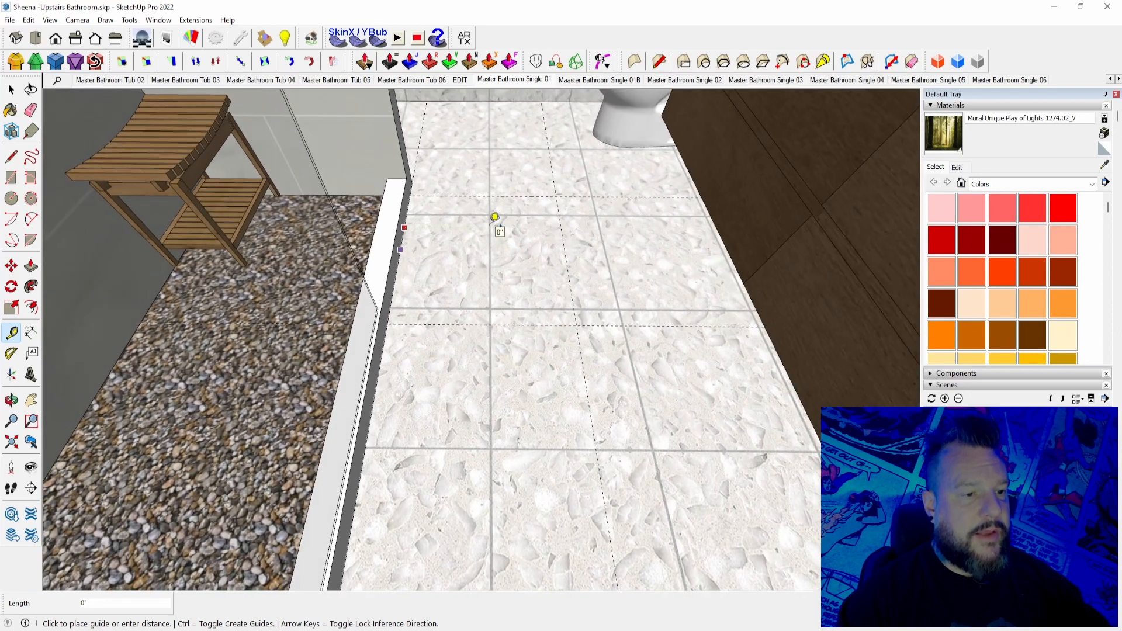
Step: Draw a rectangle on the floor beside the shower curb, spanning the two cross guides and starting at the lengthwise guide
{"action": "key", "text": "r"}
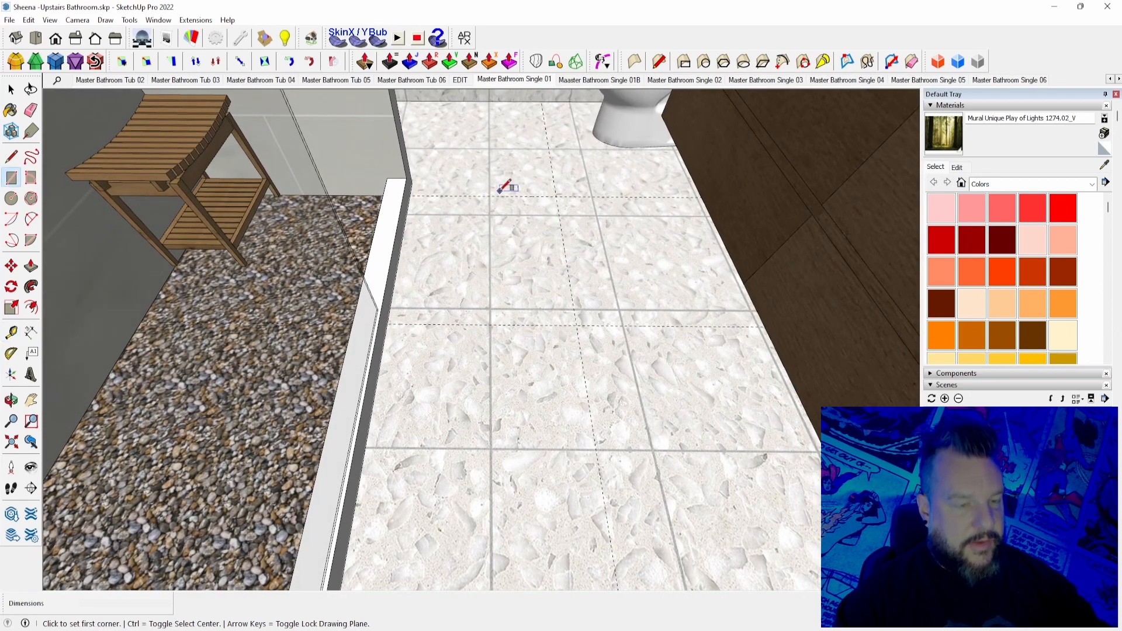
{"action": "left_click", "coordinate": [556, 196]}
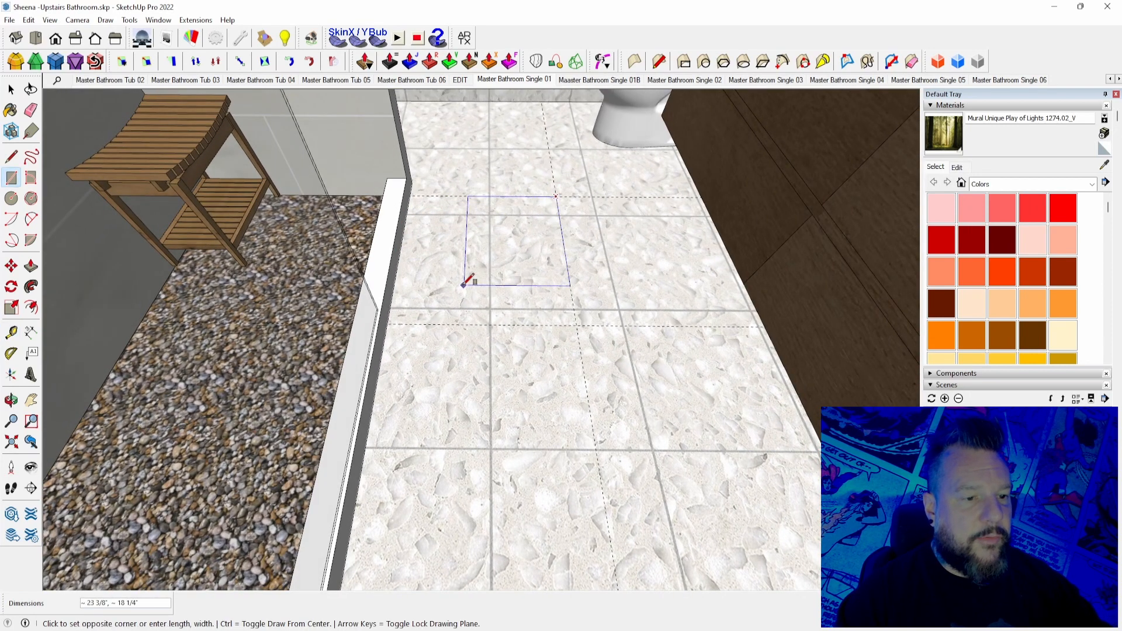
{"action": "left_click", "coordinate": [404, 324]}
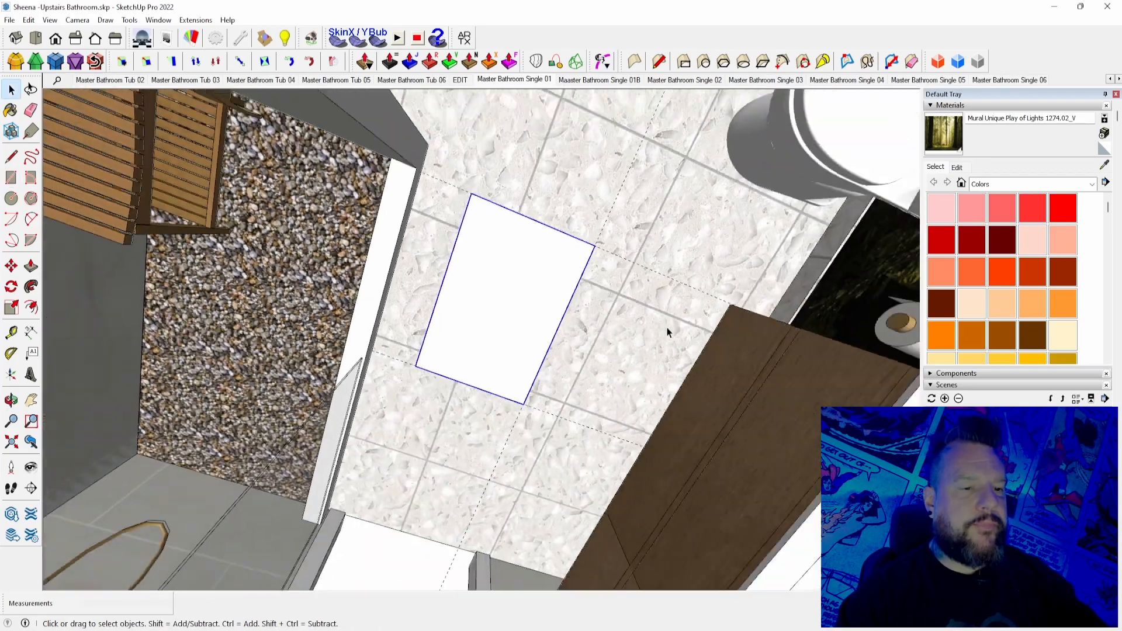
{"action": "scroll", "coordinate": [586, 462], "scroll_direction": "down", "scroll_amount": 15}
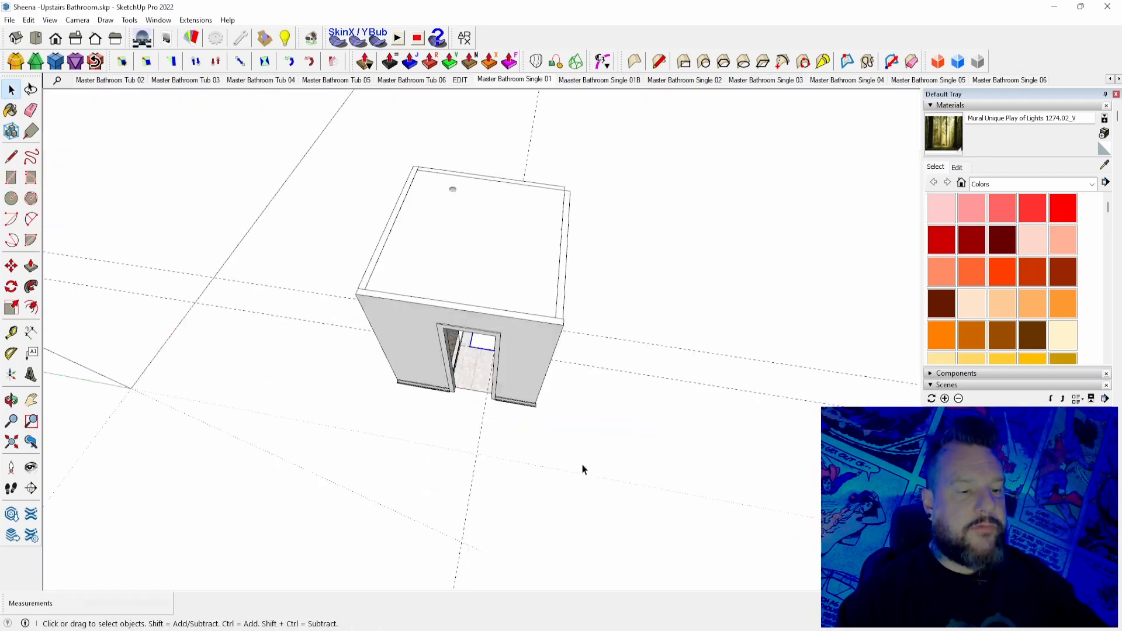
{"action": "left_click", "coordinate": [581, 458]}
Step: Place two vertical guides on the mural wall, the first about 23 15/16 inches from the toilet-side corner and the second beyond it
{"action": "middle_click_drag", "start_coordinate": [581, 458], "coordinate": [547, 308]}
{"action": "scroll", "coordinate": [548, 308], "scroll_direction": "up", "scroll_amount": 5}
{"action": "scroll", "coordinate": [547, 308], "scroll_direction": "up", "scroll_amount": 10}
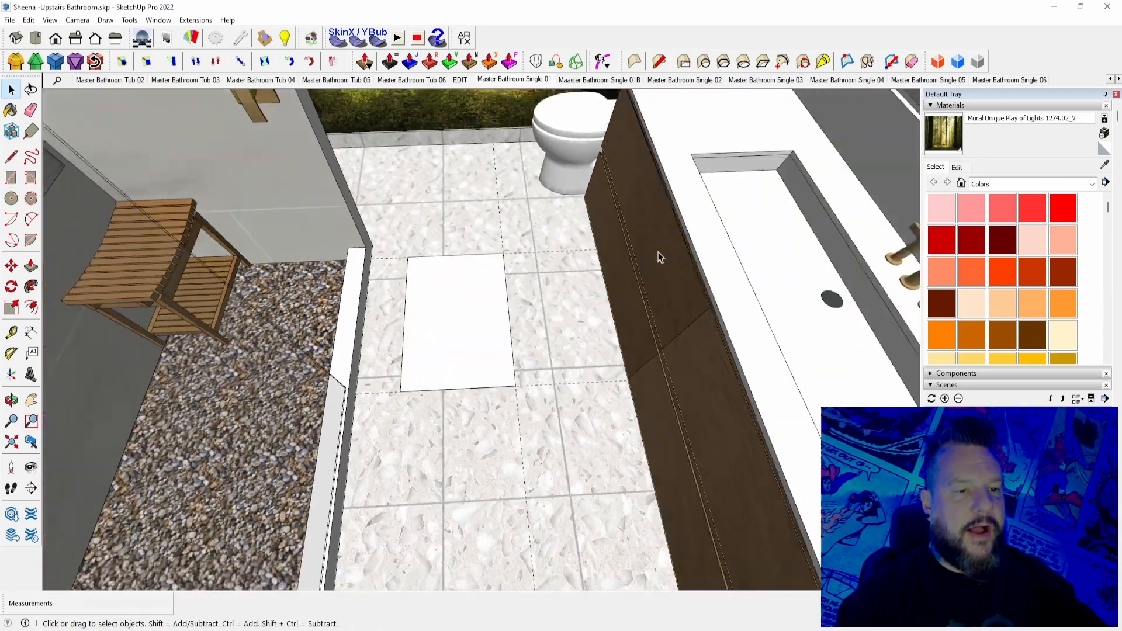
{"action": "scroll", "coordinate": [658, 251], "scroll_direction": "down", "scroll_amount": 8}
{"action": "middle_click_drag", "start_coordinate": [658, 251], "coordinate": [762, 254]}
{"action": "scroll", "coordinate": [676, 246], "scroll_direction": "up", "scroll_amount": 8}
{"action": "scroll", "coordinate": [763, 255], "scroll_direction": "up", "scroll_amount": 3}
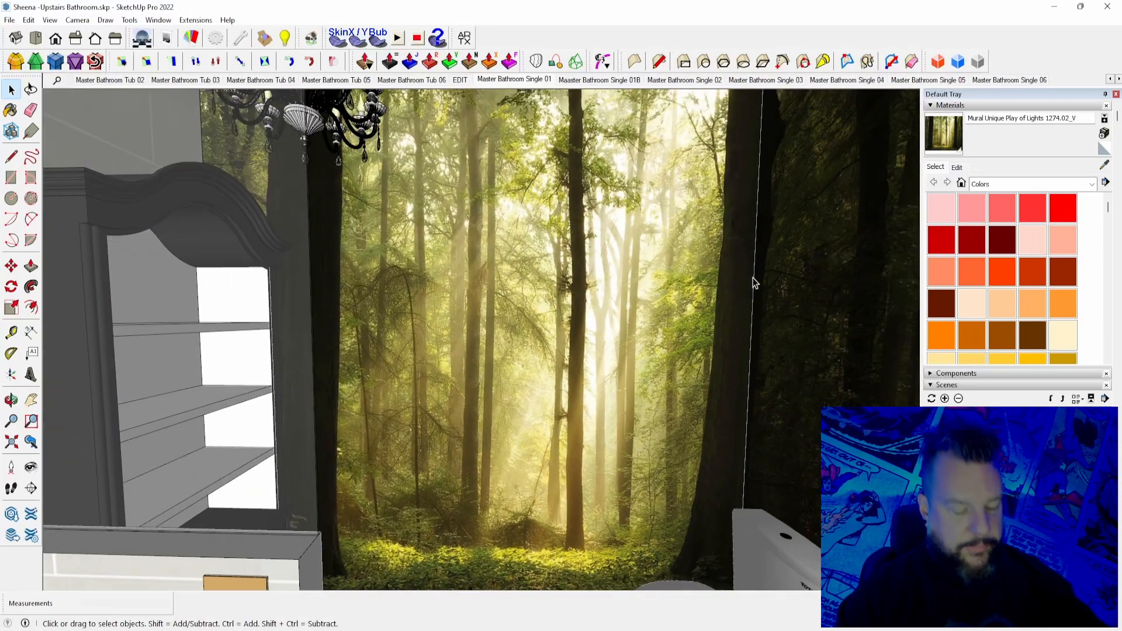
{"action": "key", "text": "t"}
{"action": "left_click", "coordinate": [760, 247]}
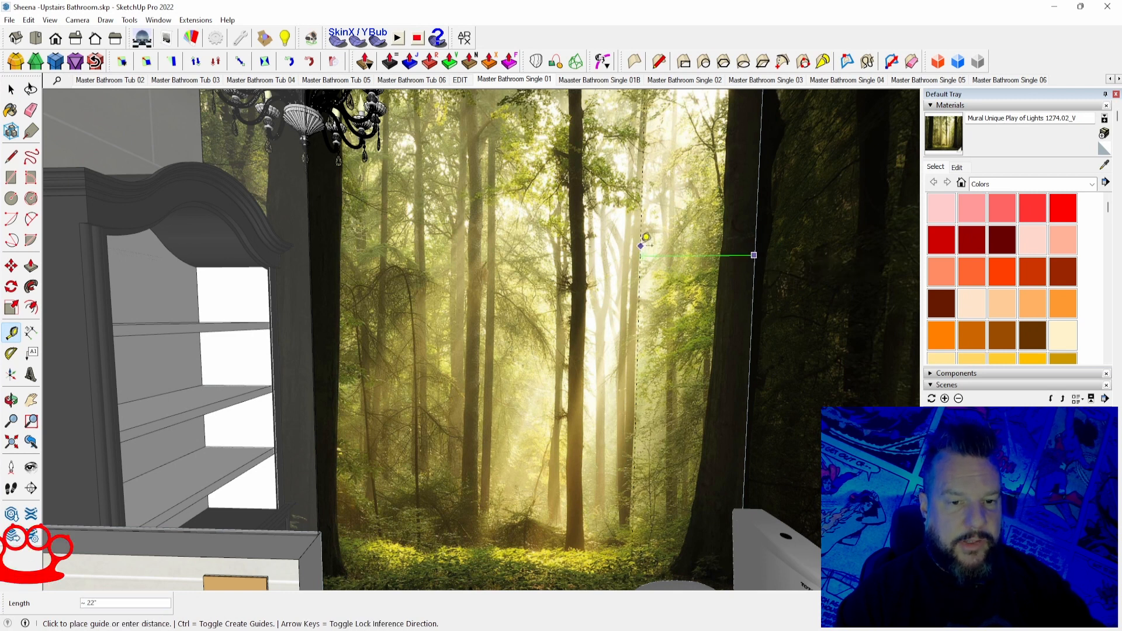
{"action": "left_click", "coordinate": [630, 239]}
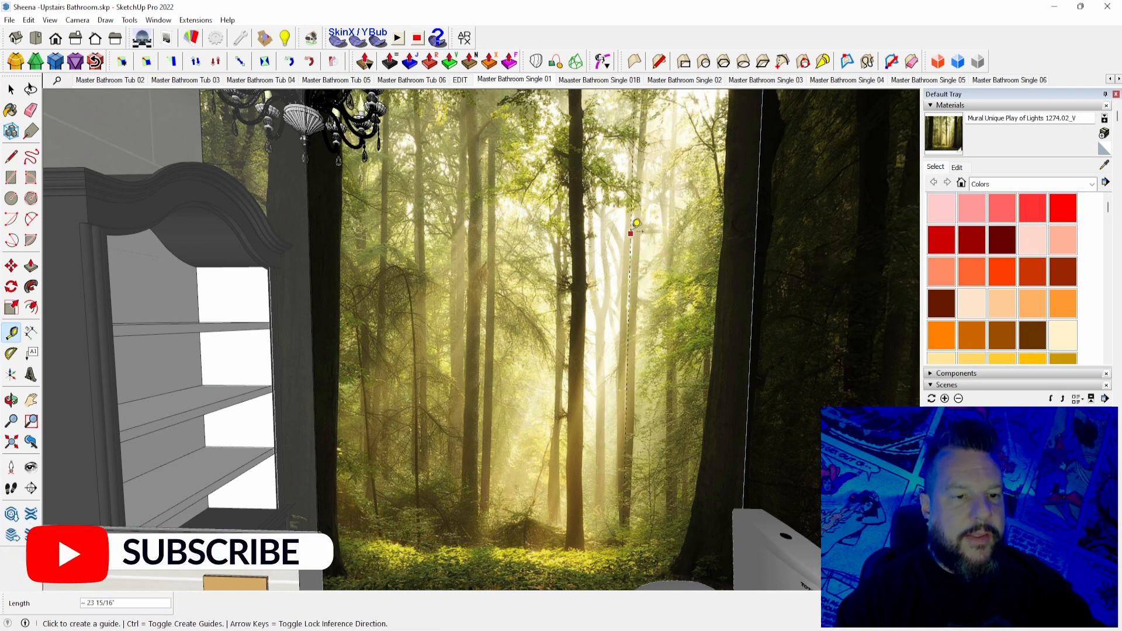
{"action": "left_click", "coordinate": [630, 228]}
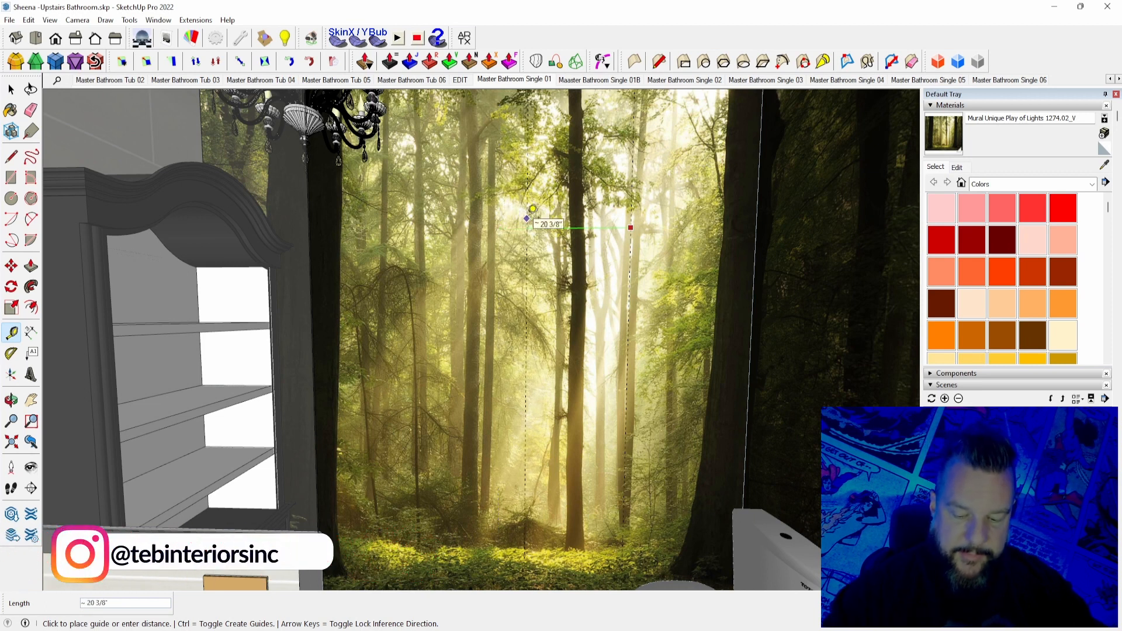
{"action": "key", "text": "Return"}
Step: Place two horizontal guides on the mural wall, one about 27 3/4 inches below the ceiling and one measured up from the baseboard
{"action": "middle_click_drag", "start_coordinate": [511, 263], "coordinate": [517, 298]}
{"action": "left_click", "coordinate": [577, 101]}
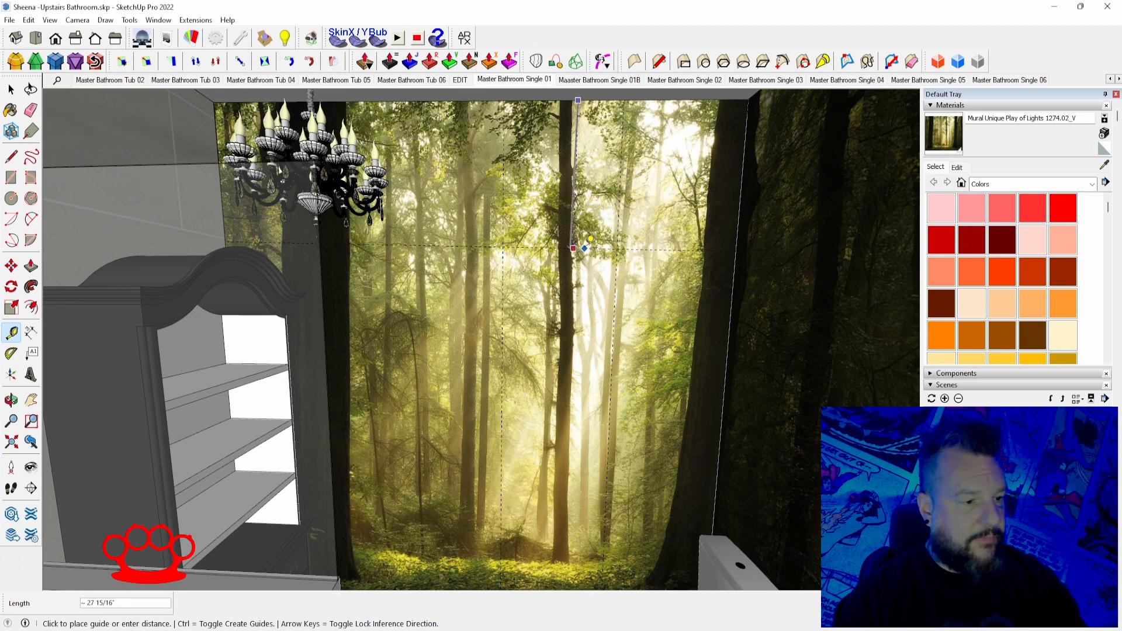
{"action": "middle_click_drag", "start_coordinate": [515, 235], "coordinate": [608, 227]}
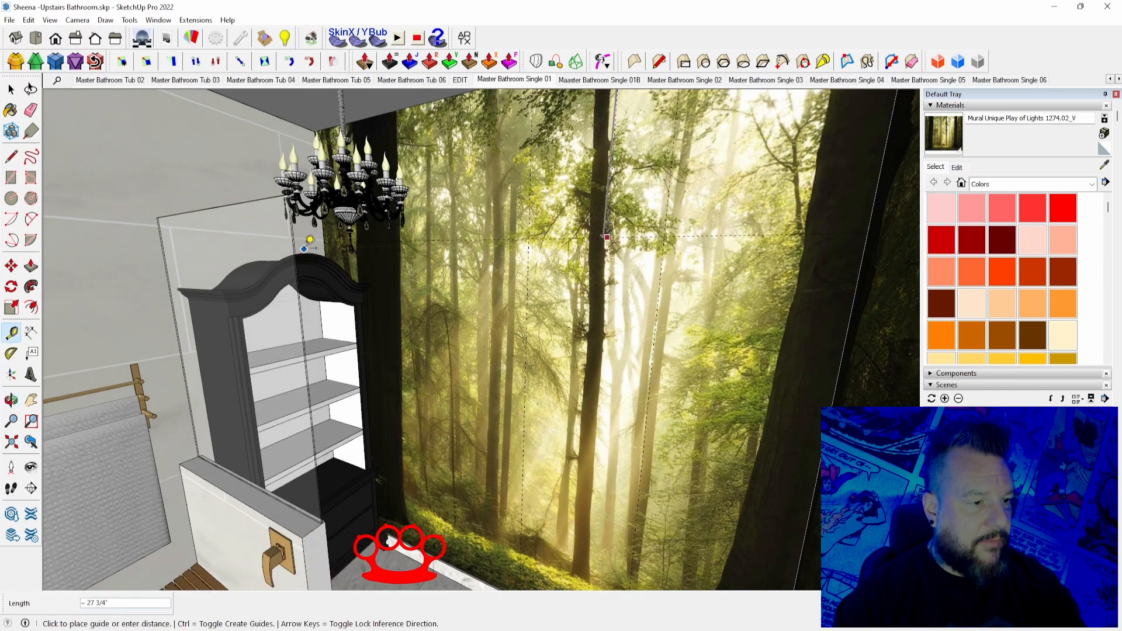
{"action": "left_click", "coordinate": [303, 256]}
{"action": "middle_click_drag", "start_coordinate": [467, 292], "coordinate": [530, 408]}
{"action": "scroll", "coordinate": [491, 506], "scroll_direction": "up", "scroll_amount": 4}
{"action": "middle_click_drag", "start_coordinate": [480, 380], "coordinate": [534, 336]}
{"action": "left_click", "coordinate": [529, 528]}
{"action": "left_click", "coordinate": [528, 302]}
Step: Draw a rectangle on the mural wall between the two vertical and two horizontal guides
{"action": "key", "text": "r"}
{"action": "left_click", "coordinate": [424, 154]}
{"action": "left_click", "coordinate": [548, 312]}
Step: Push/Pull the mural wall rectangle out 14 inches and make the resulting box a group
{"action": "key", "text": "space"}
{"action": "key", "text": "p"}
{"action": "left_click", "coordinate": [505, 228]}
{"action": "left_click", "coordinate": [502, 230]}
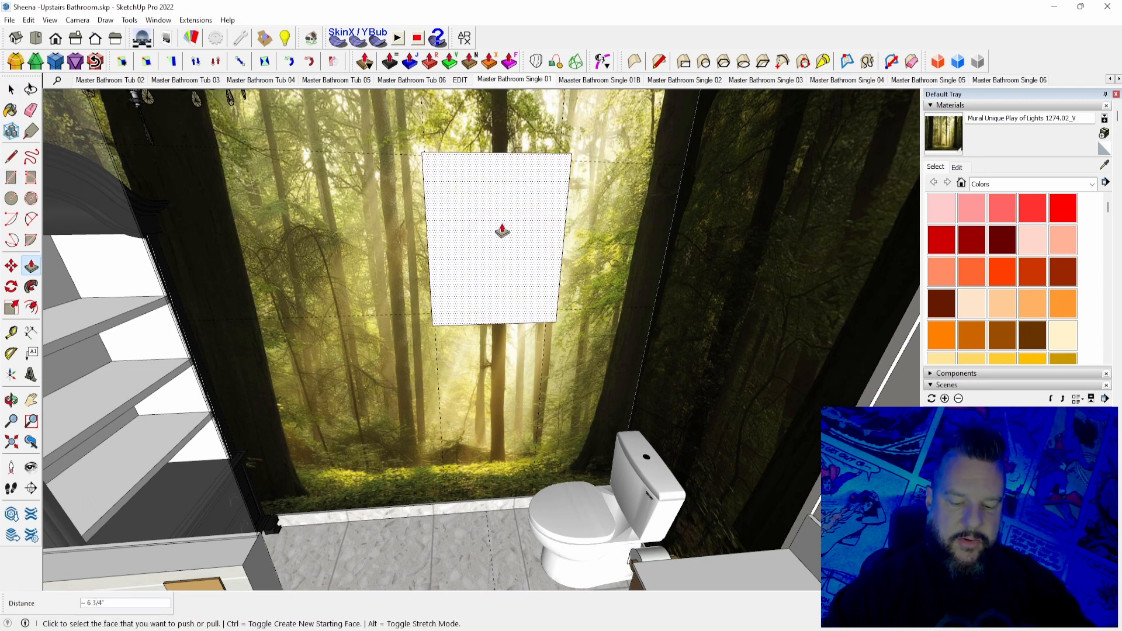
{"action": "type", "text": "14"}
{"action": "key", "text": "Return"}
{"action": "key", "text": "space"}
{"action": "double_click", "coordinate": [502, 228]}
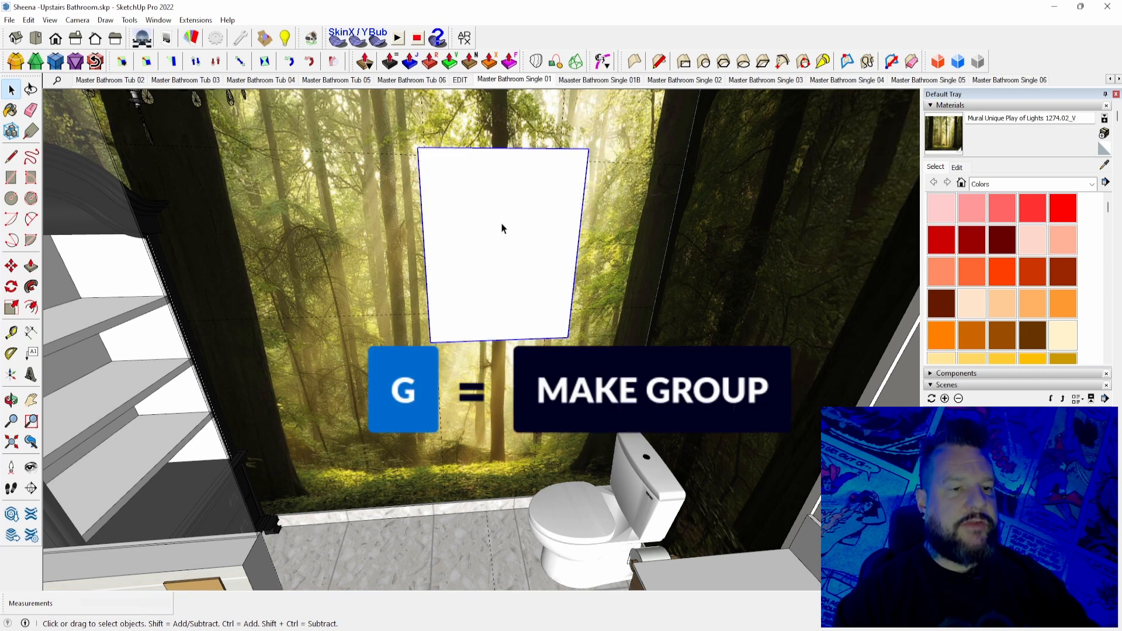
Step: Try deleting two of the guide lines extending outside the bathroom, one at a time
{"action": "scroll", "coordinate": [531, 268], "scroll_direction": "down", "scroll_amount": 10}
{"action": "scroll", "coordinate": [551, 269], "scroll_direction": "up", "scroll_amount": 10}
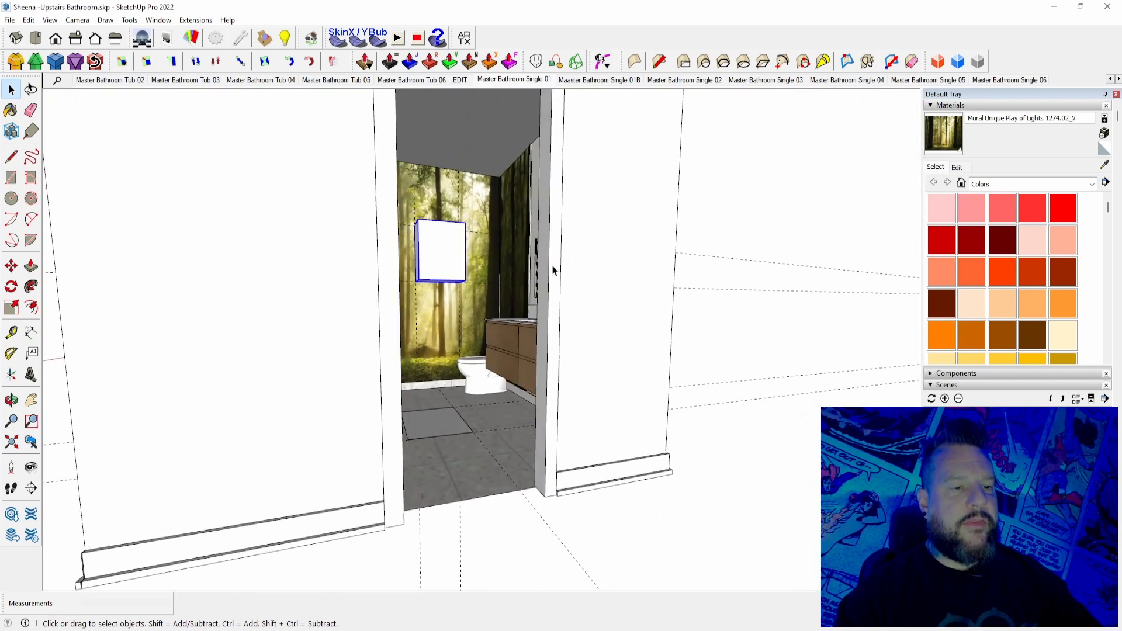
{"action": "scroll", "coordinate": [450, 184], "scroll_direction": "down", "scroll_amount": 8}
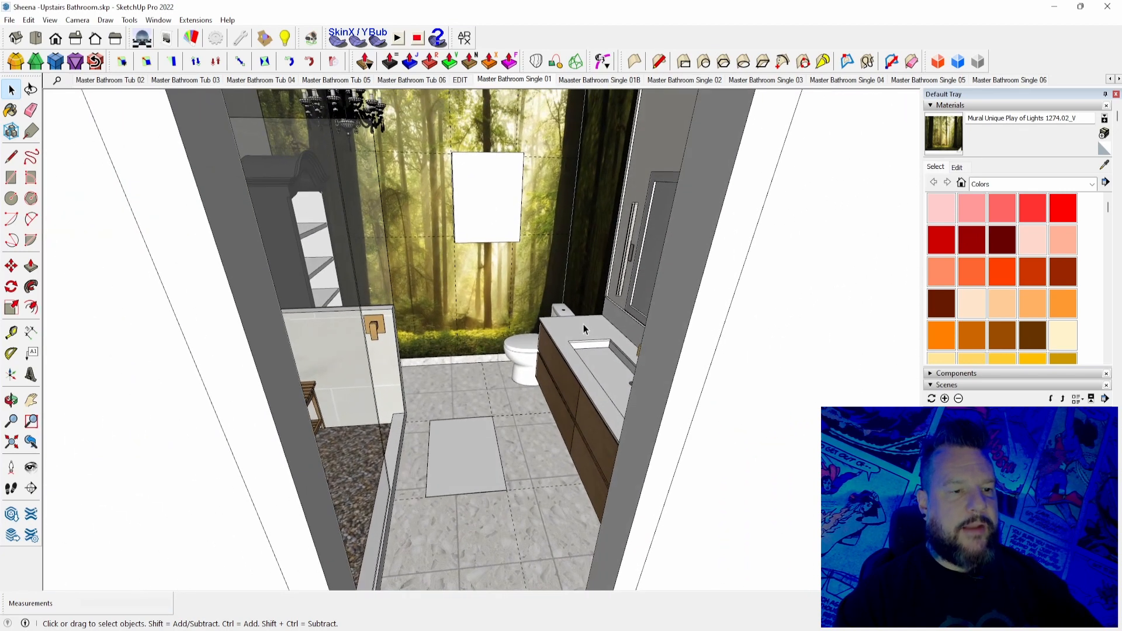
{"action": "scroll", "coordinate": [582, 328], "scroll_direction": "up", "scroll_amount": 5}
{"action": "scroll", "coordinate": [582, 328], "scroll_direction": "down", "scroll_amount": 15}
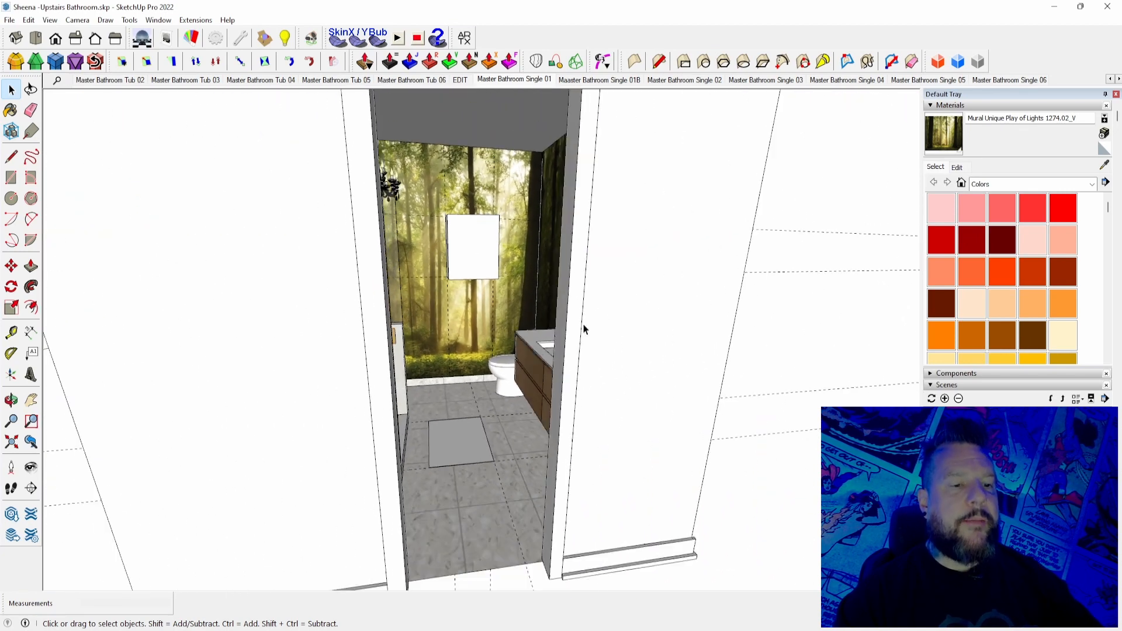
{"action": "middle_click_drag", "start_coordinate": [461, 132], "coordinate": [646, 413]}
{"action": "scroll", "coordinate": [601, 371], "scroll_direction": "up", "scroll_amount": 8}
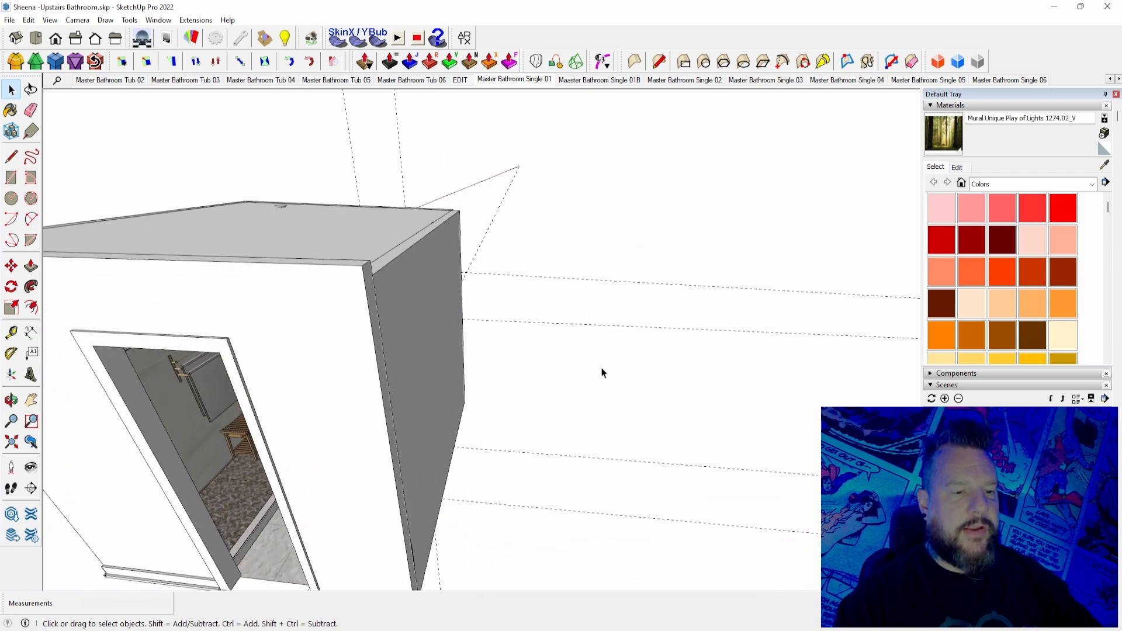
{"action": "left_click", "coordinate": [572, 326]}
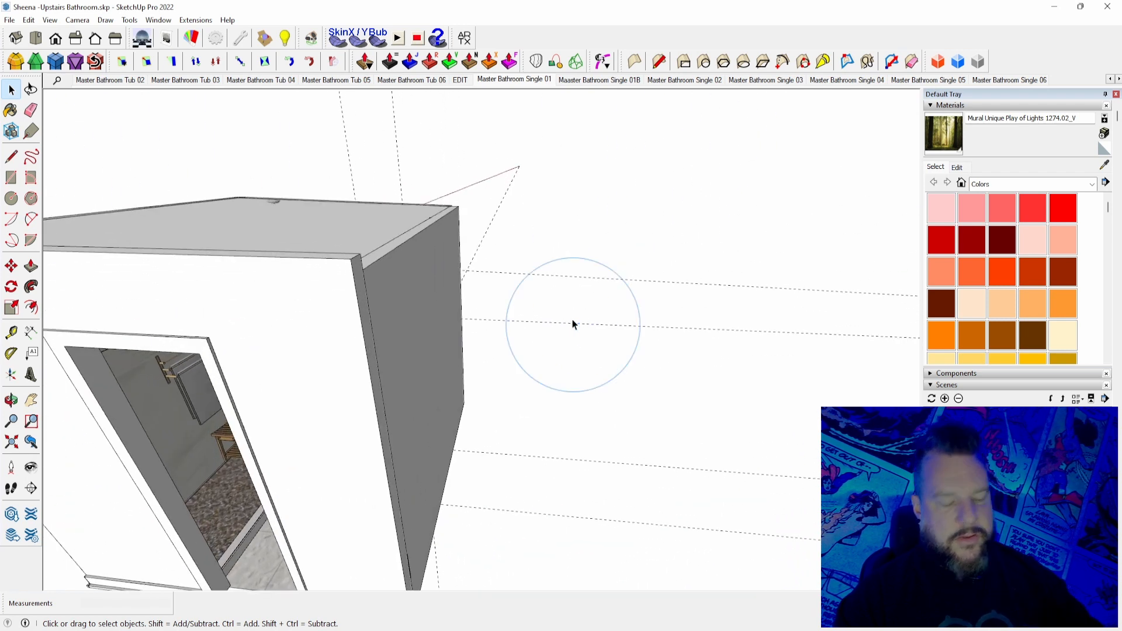
{"action": "key", "text": "Delete"}
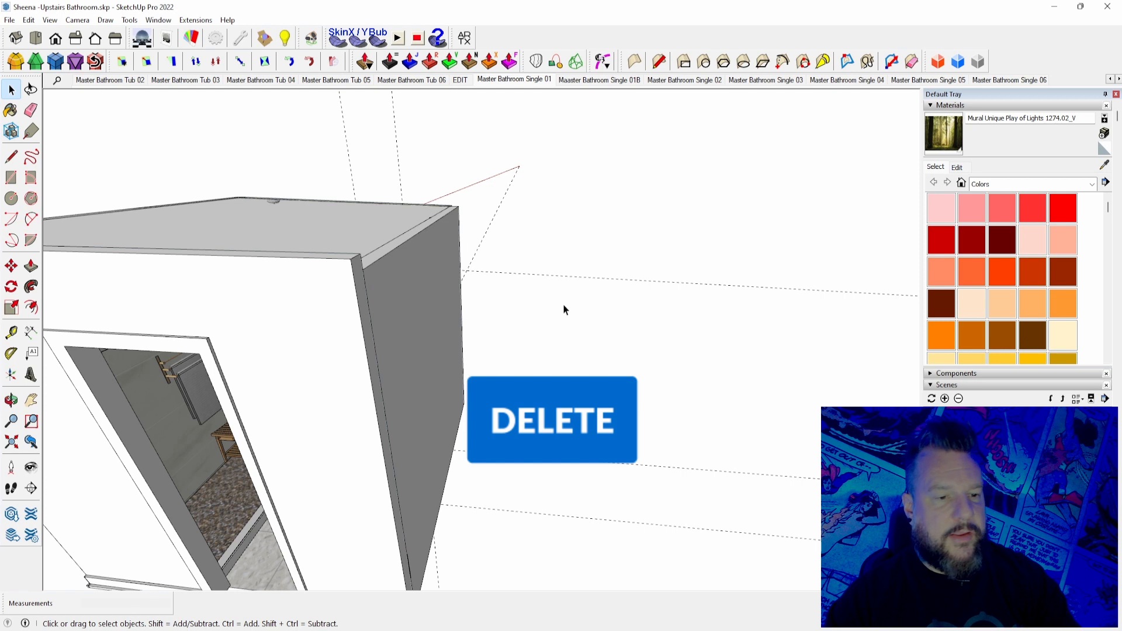
{"action": "left_click", "coordinate": [617, 285]}
{"action": "key", "text": "Delete"}
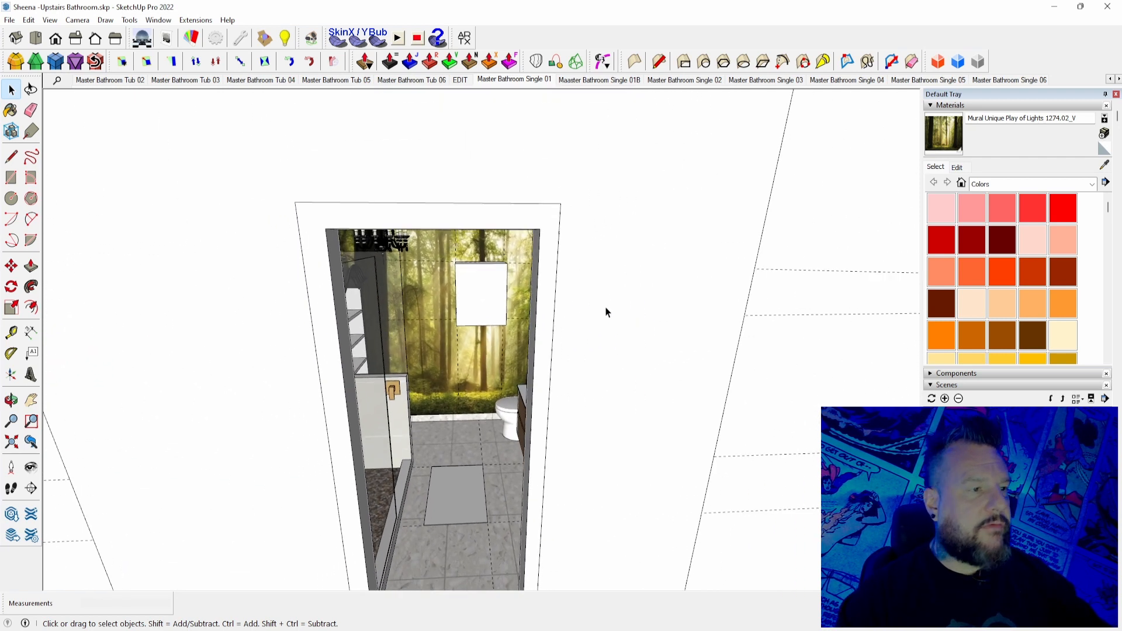
Step: Filter the shortcut preferences for "guide", enter Ctrl+E as the shortcut for Edit/Delete Guides, and accept the preferences
{"action": "left_click", "coordinate": [163, 22]}
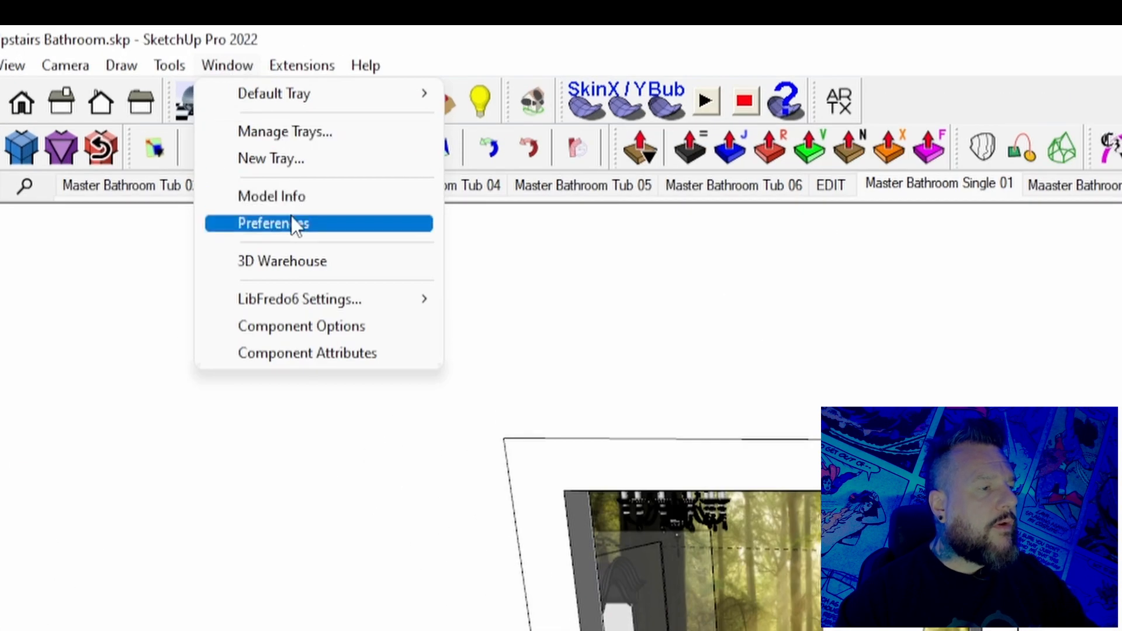
{"action": "left_click", "coordinate": [184, 99]}
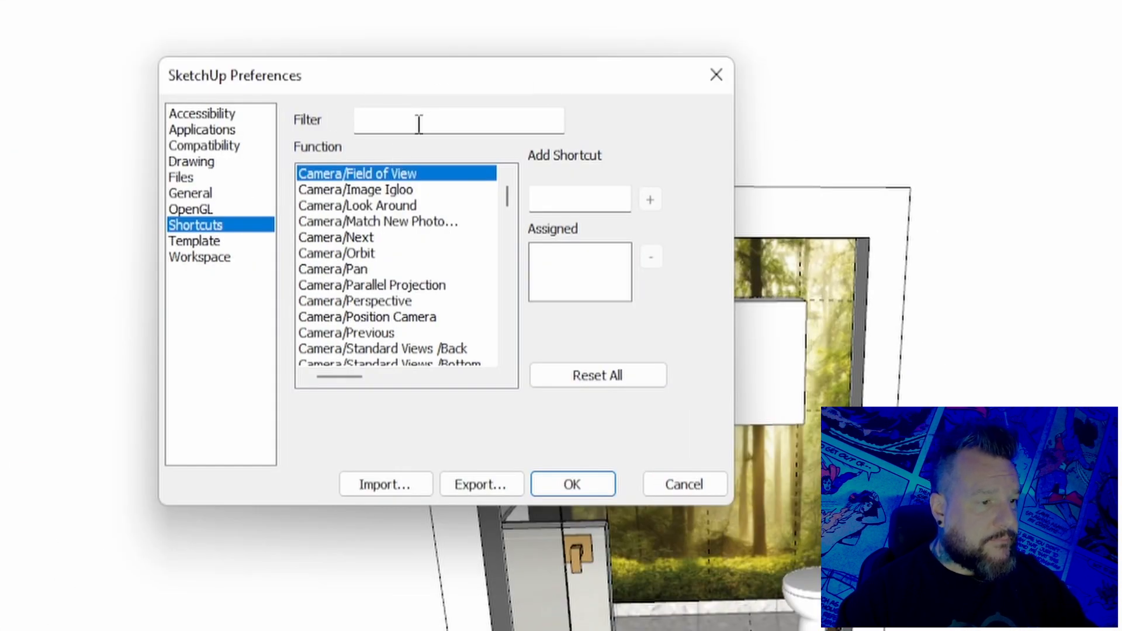
{"action": "left_click", "coordinate": [421, 122]}
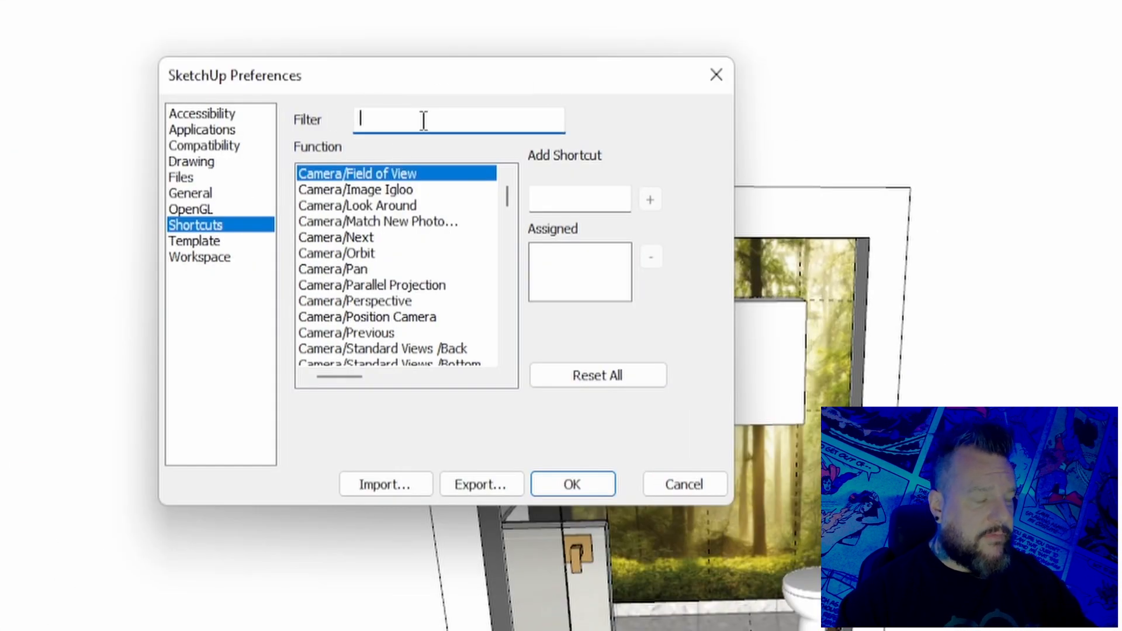
{"action": "type", "text": "guide"}
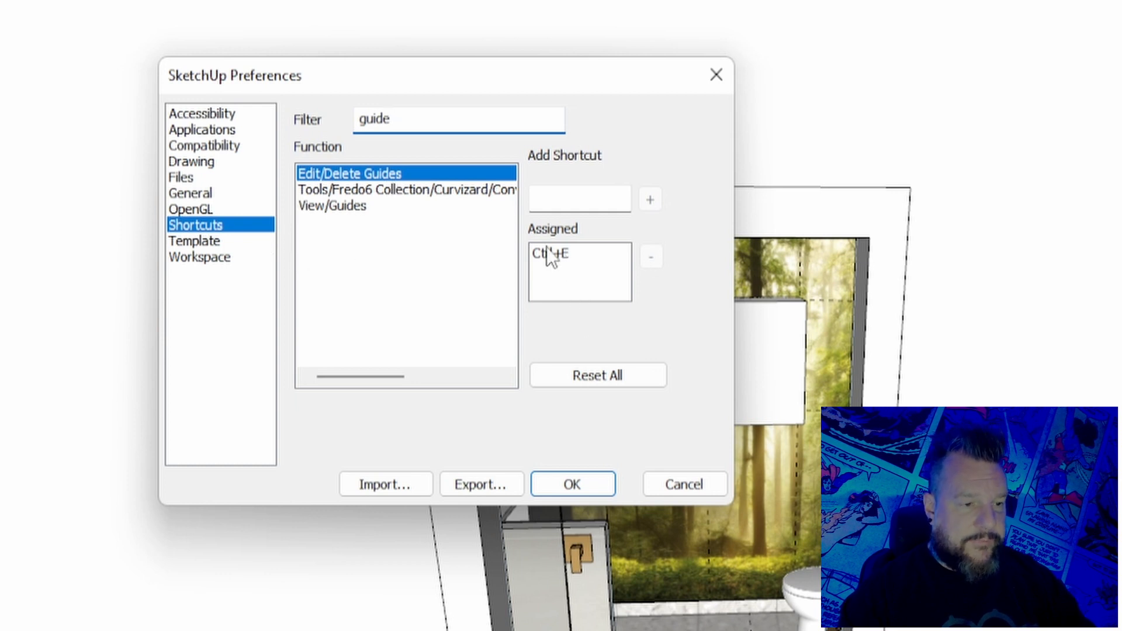
{"action": "left_click", "coordinate": [570, 199]}
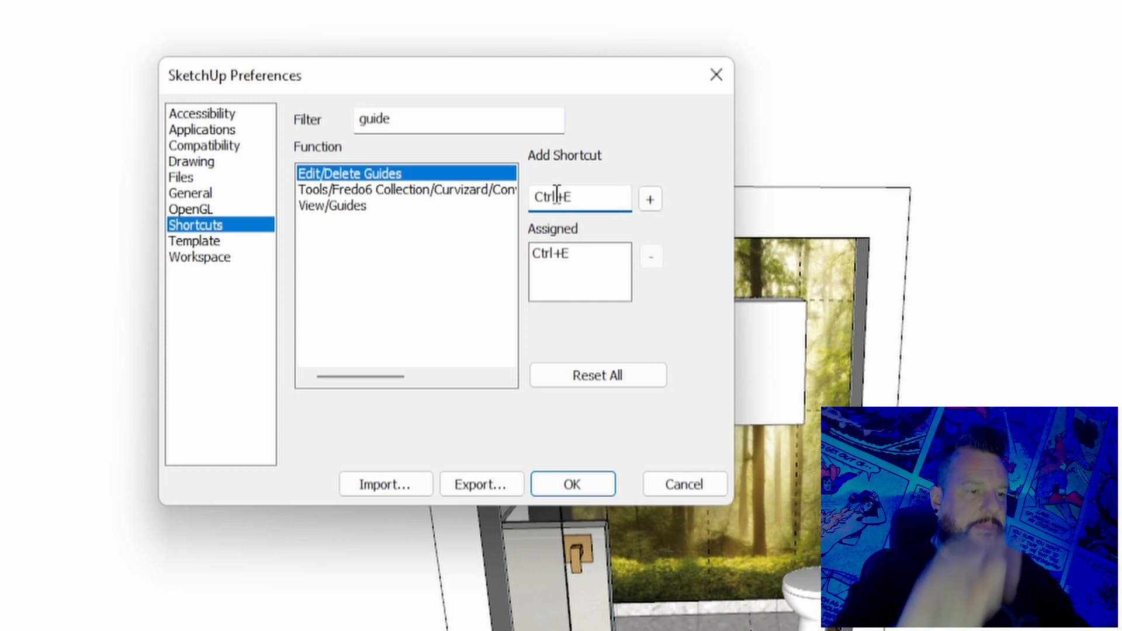
{"action": "left_click", "coordinate": [584, 490]}
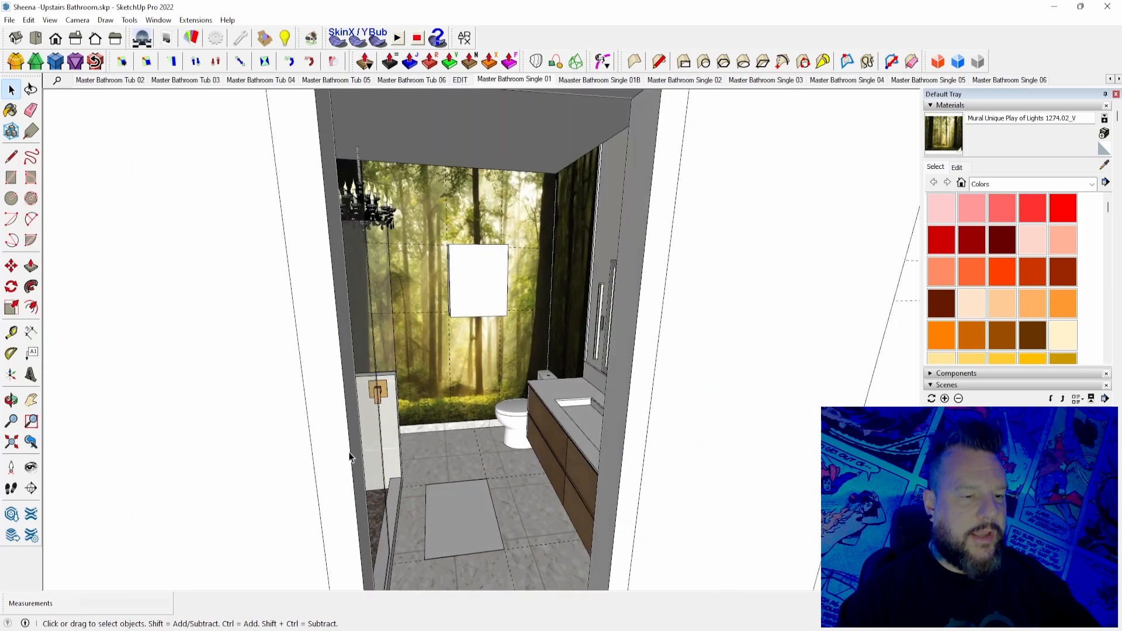
Step: Delete all construction guides in the bathroom model at once
{"action": "scroll", "coordinate": [349, 458], "scroll_direction": "up", "scroll_amount": 4}
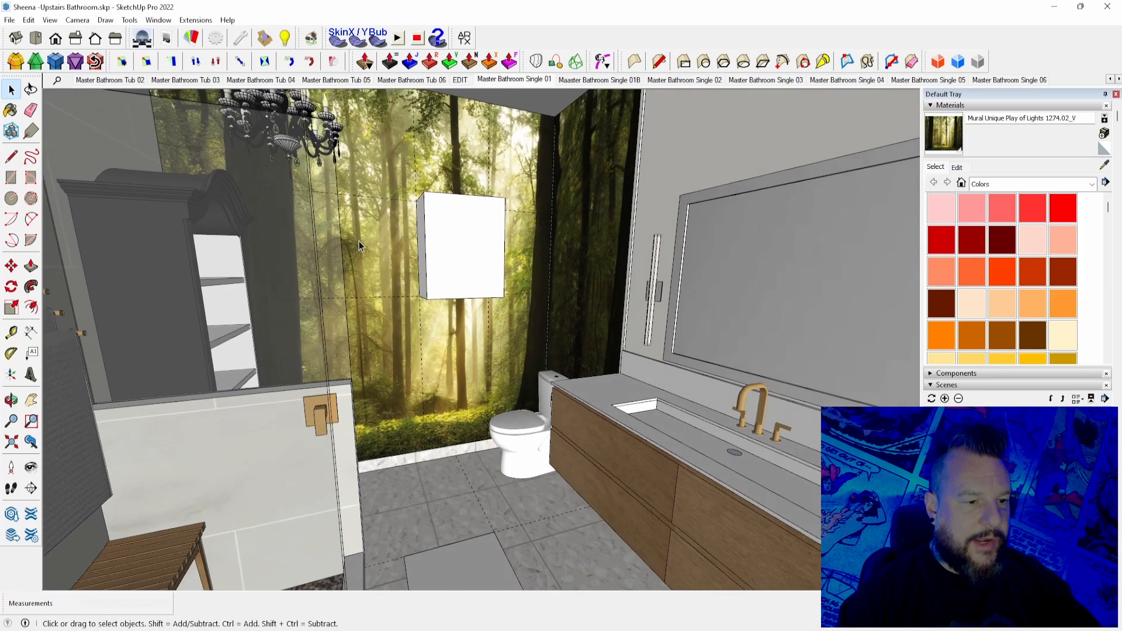
{"action": "scroll", "coordinate": [488, 299], "scroll_direction": "down", "scroll_amount": 10}
{"action": "middle_click_drag", "start_coordinate": [503, 323], "coordinate": [566, 228]}
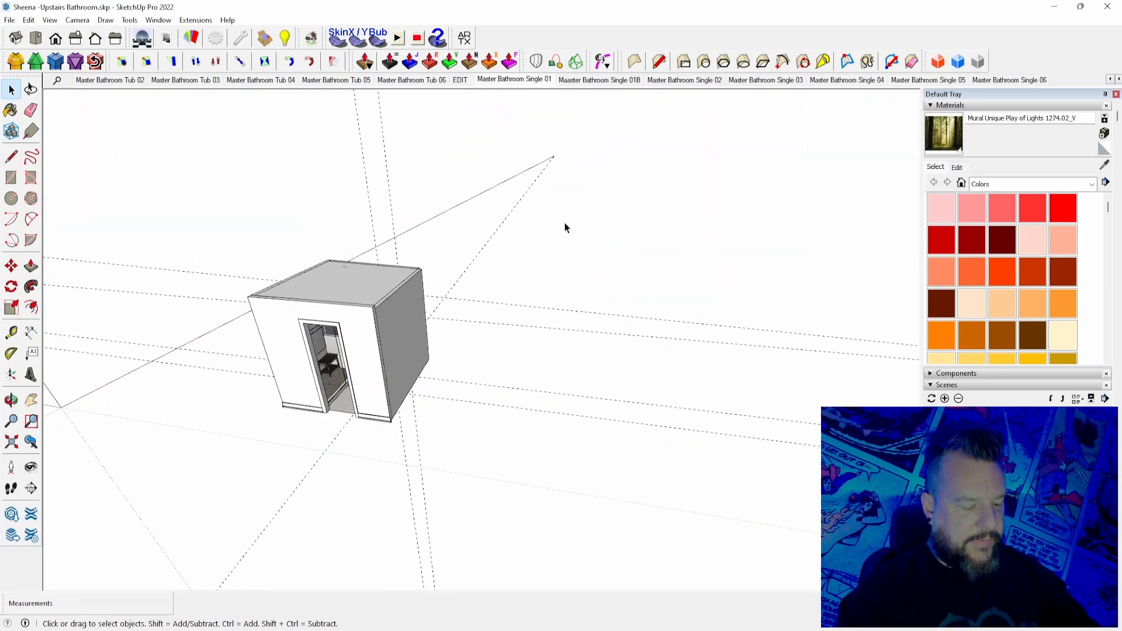
{"action": "key", "text": "ctrl+e"}
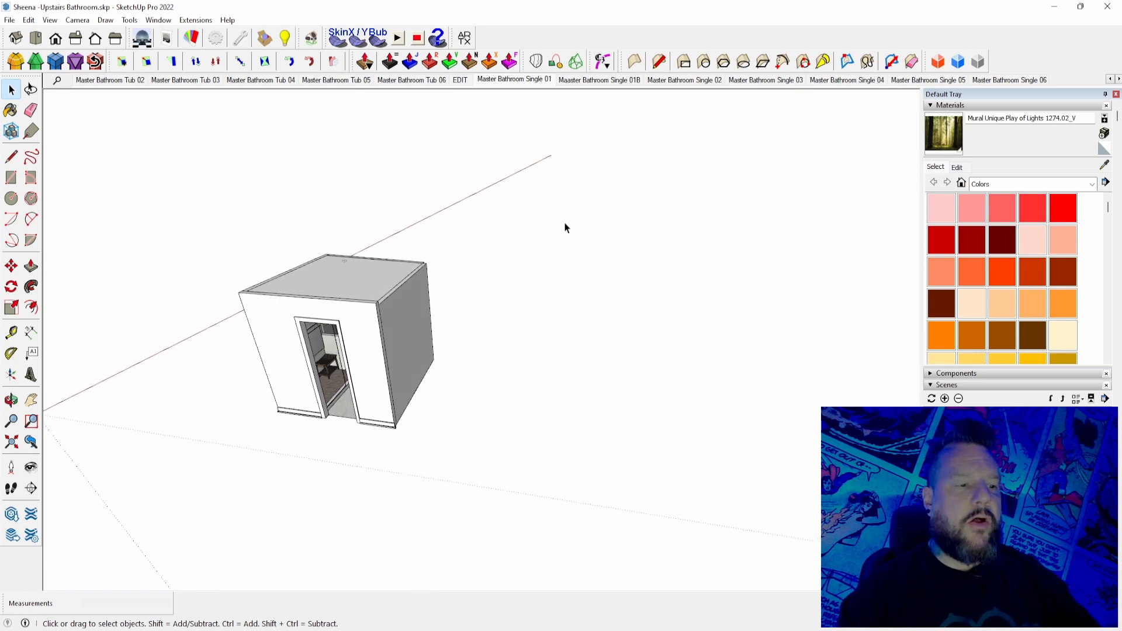